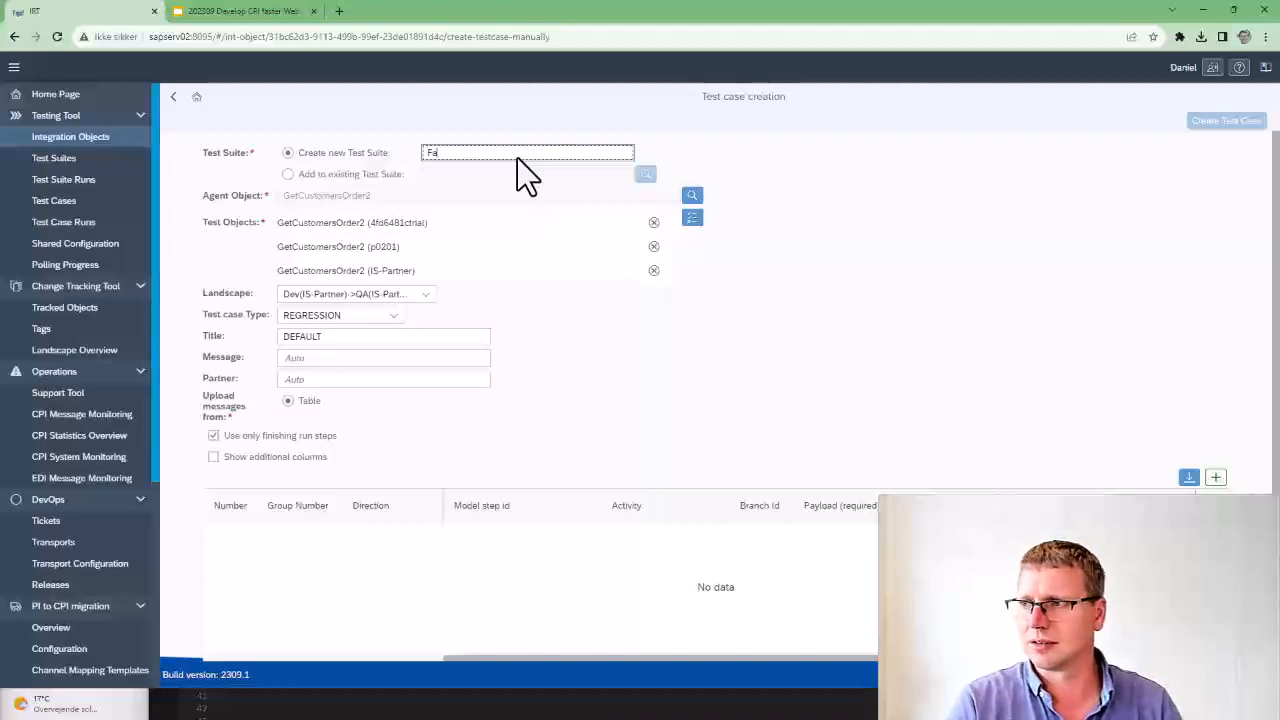
Step: Name the new test suite FasterCIWebinar and copy that name
key("BackSpace")
key("BackSpace")
key("BackSpace")
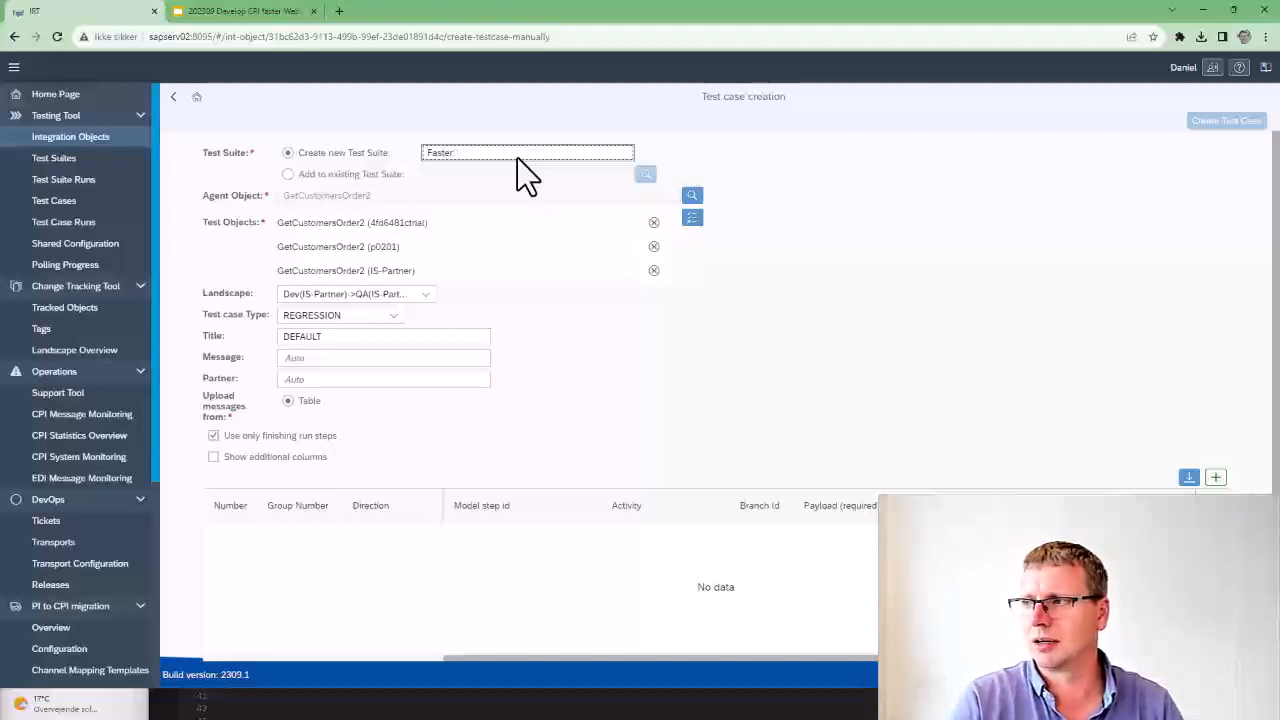
type("CIW1")
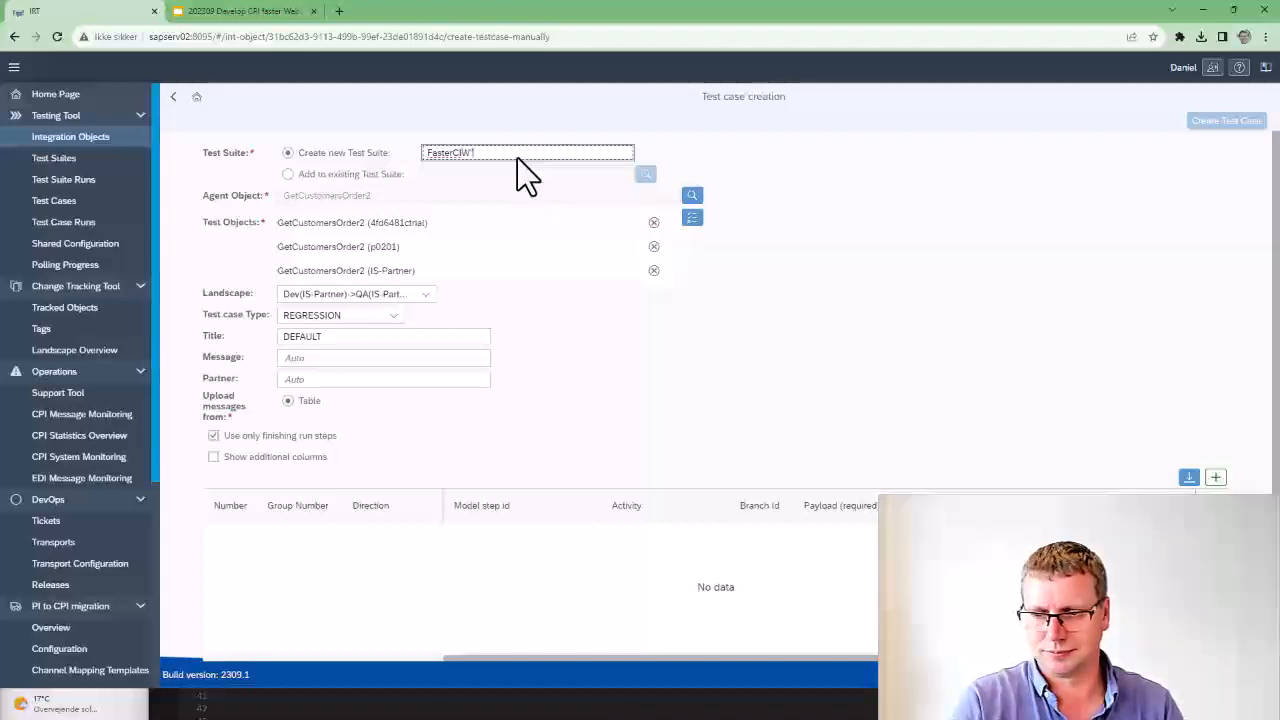
type("ebin")
key("BackSpace")
key("BackSpace")
key("BackSpace")
key("BackSpace")
key("BackSpace")
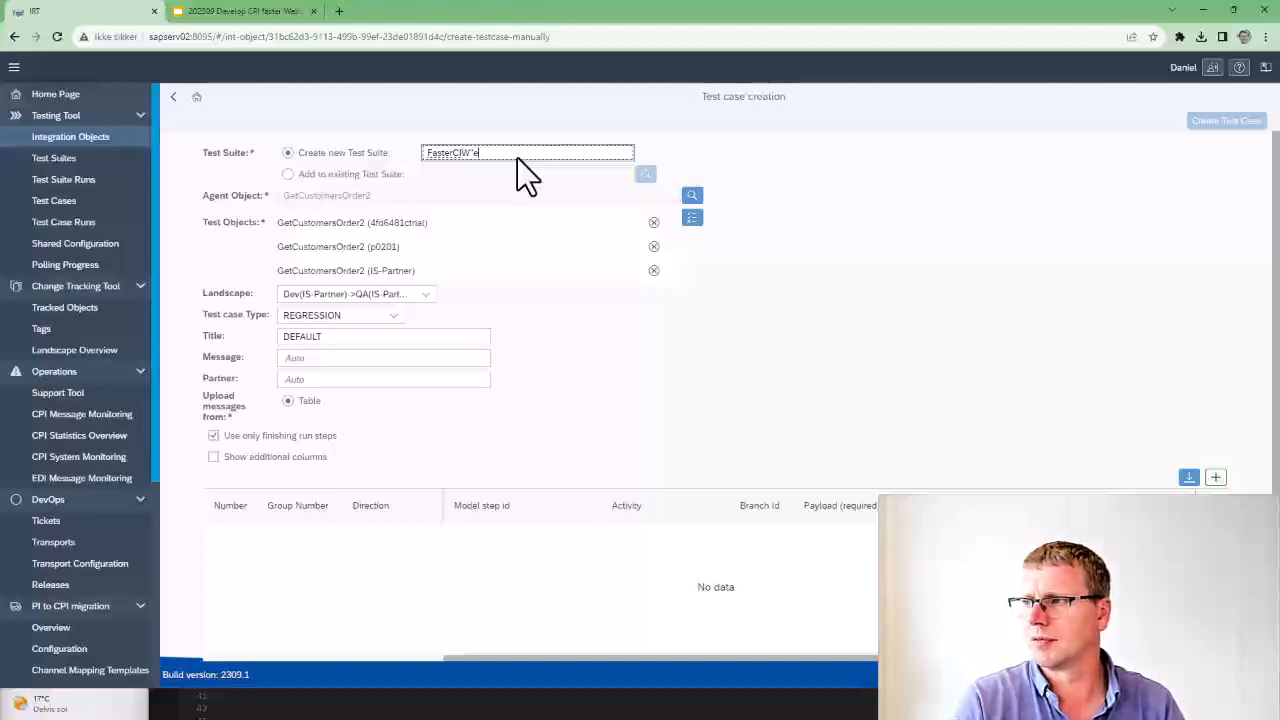
type("e")
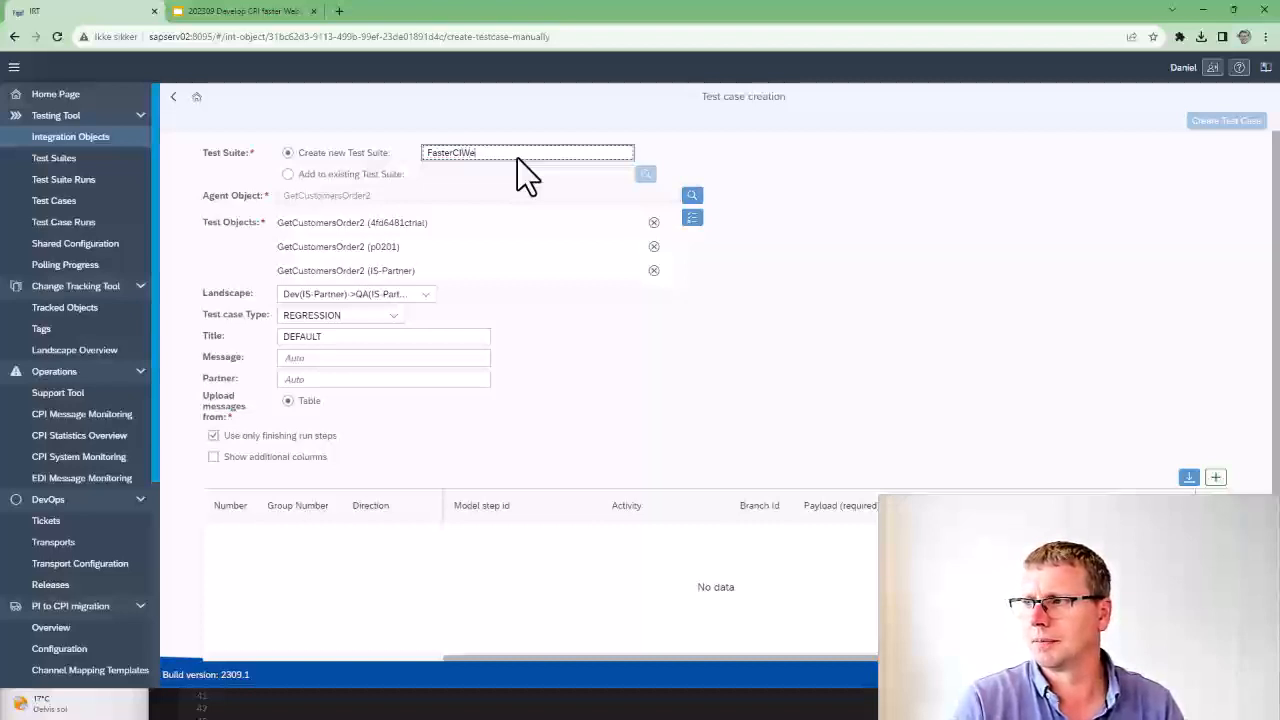
type("binar")
key("ctrl+a")
key("ctrl+c")
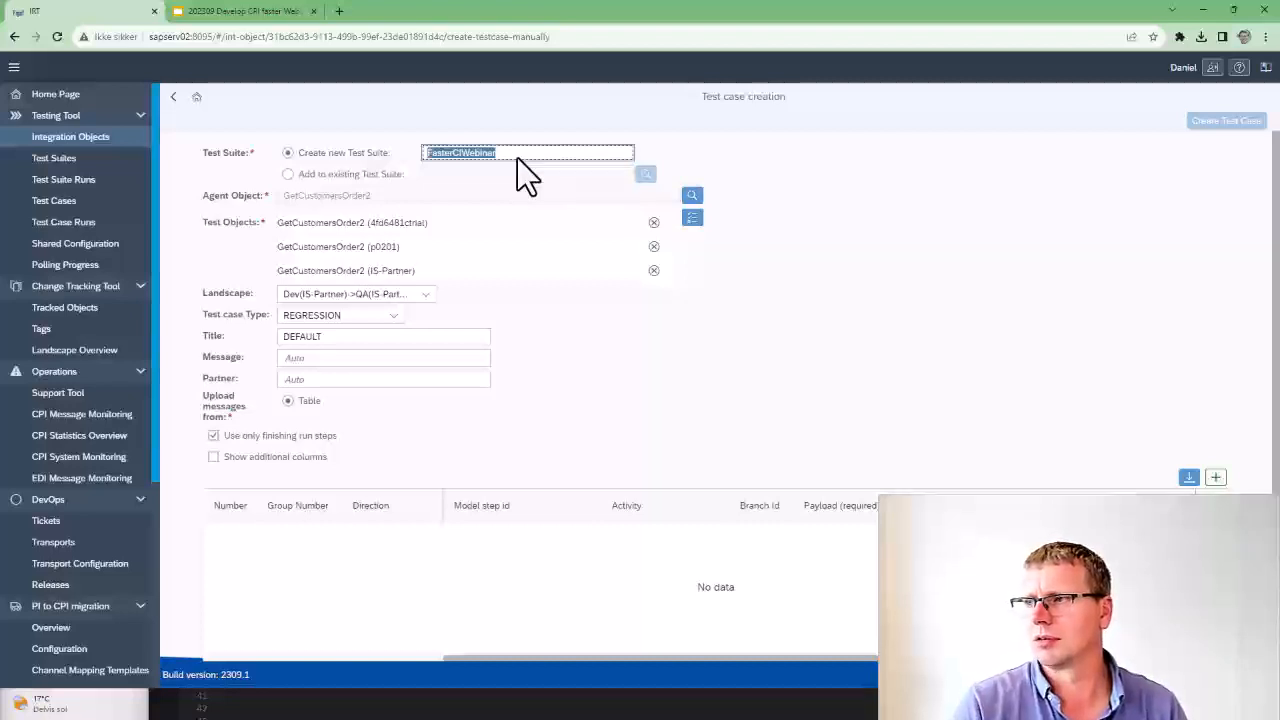
Step: Remove the 4fd6481ctrial and p0201 test objects and set the test case title to FasterCIWebinar
left_click(654, 222)
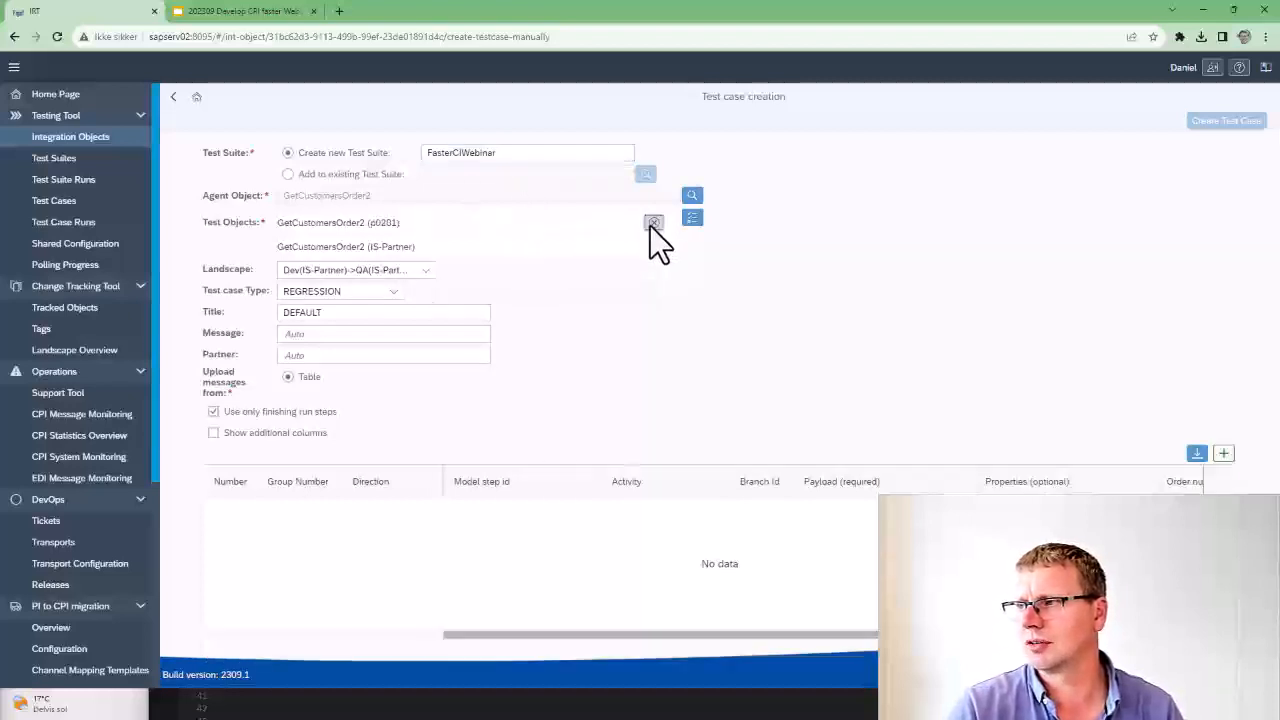
left_click(652, 223)
left_click(348, 293)
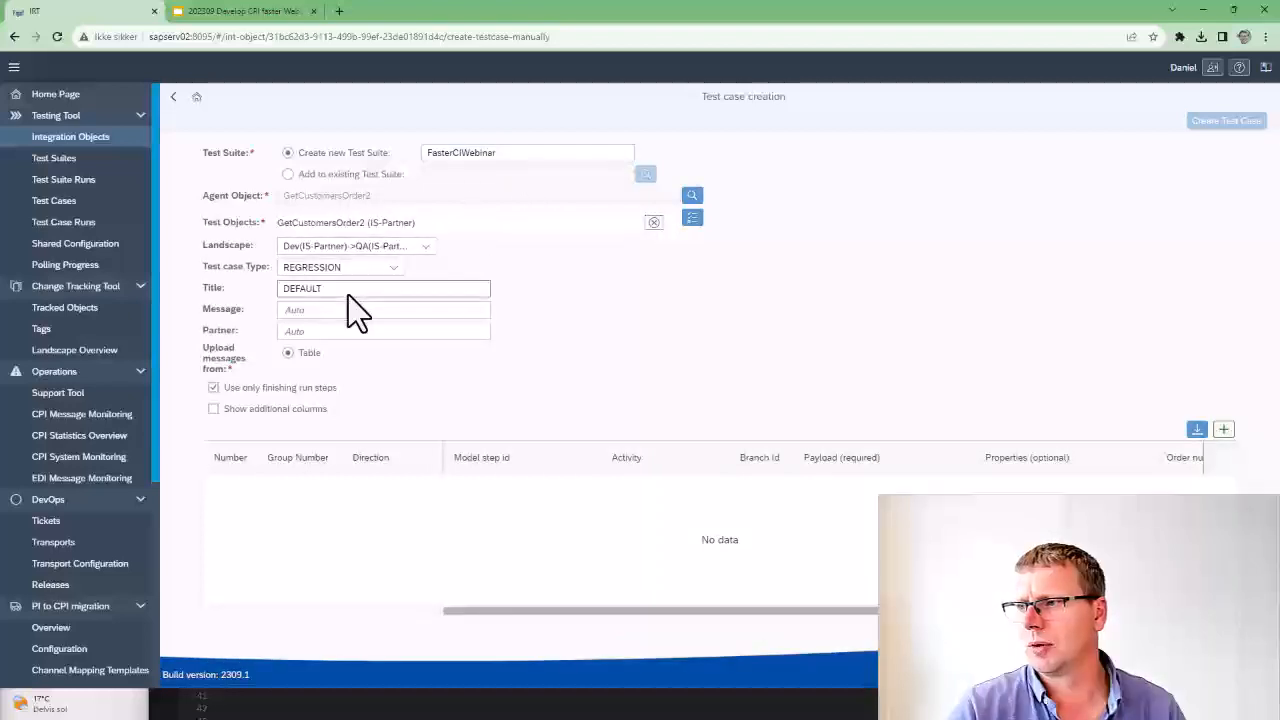
key("ctrl+a")
key("ctrl+v")
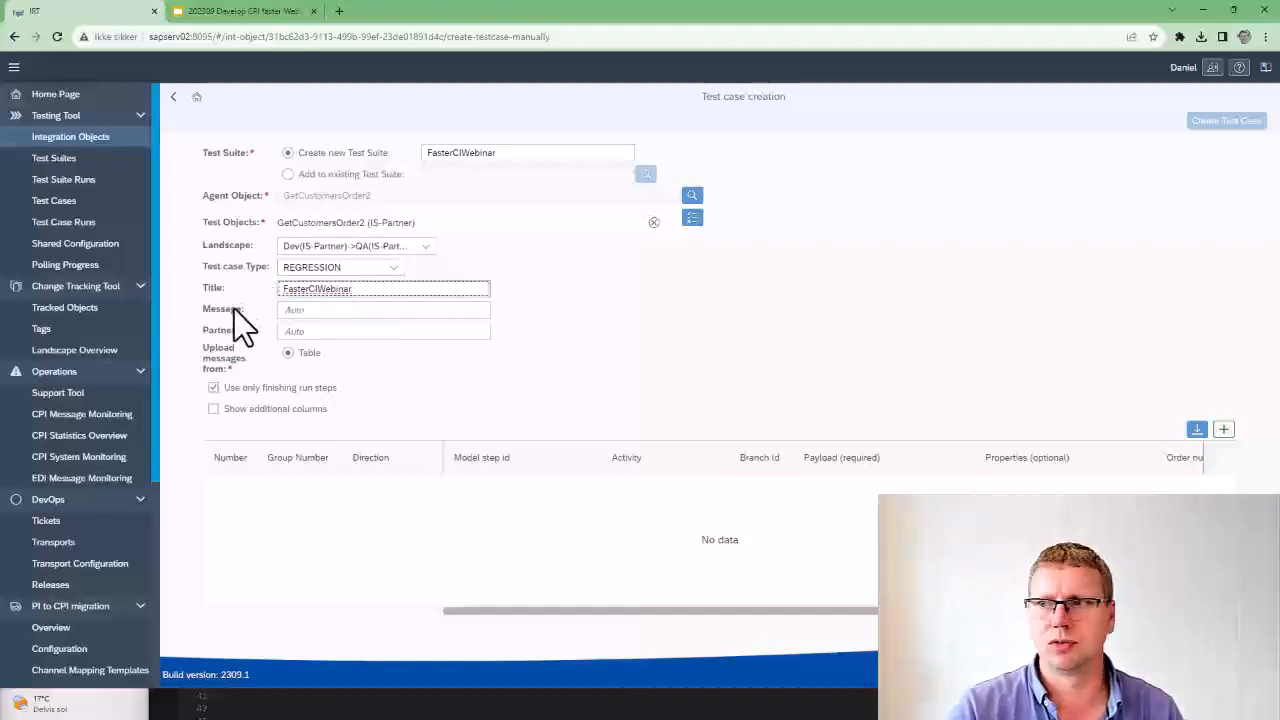
left_click(313, 312)
left_click(313, 335)
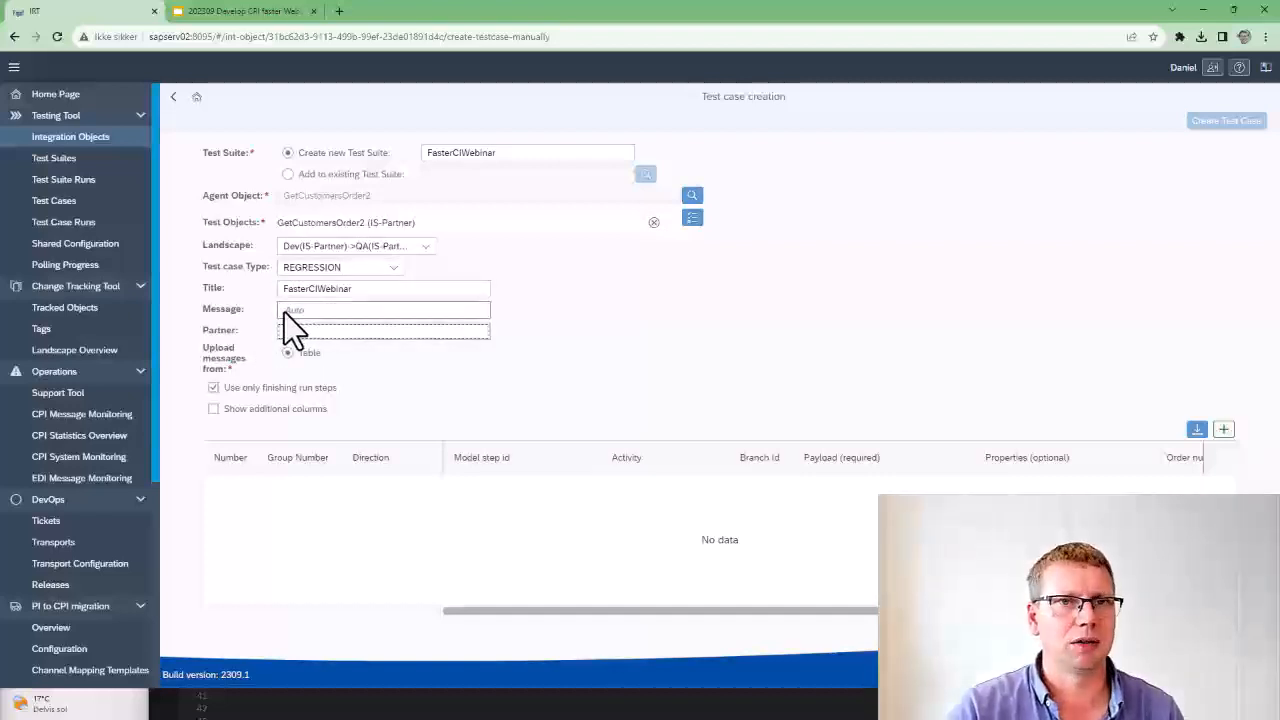
Step: Turn off the restriction to finishing run steps and add two message rows, the second one Outbound in group 1
left_click(262, 387)
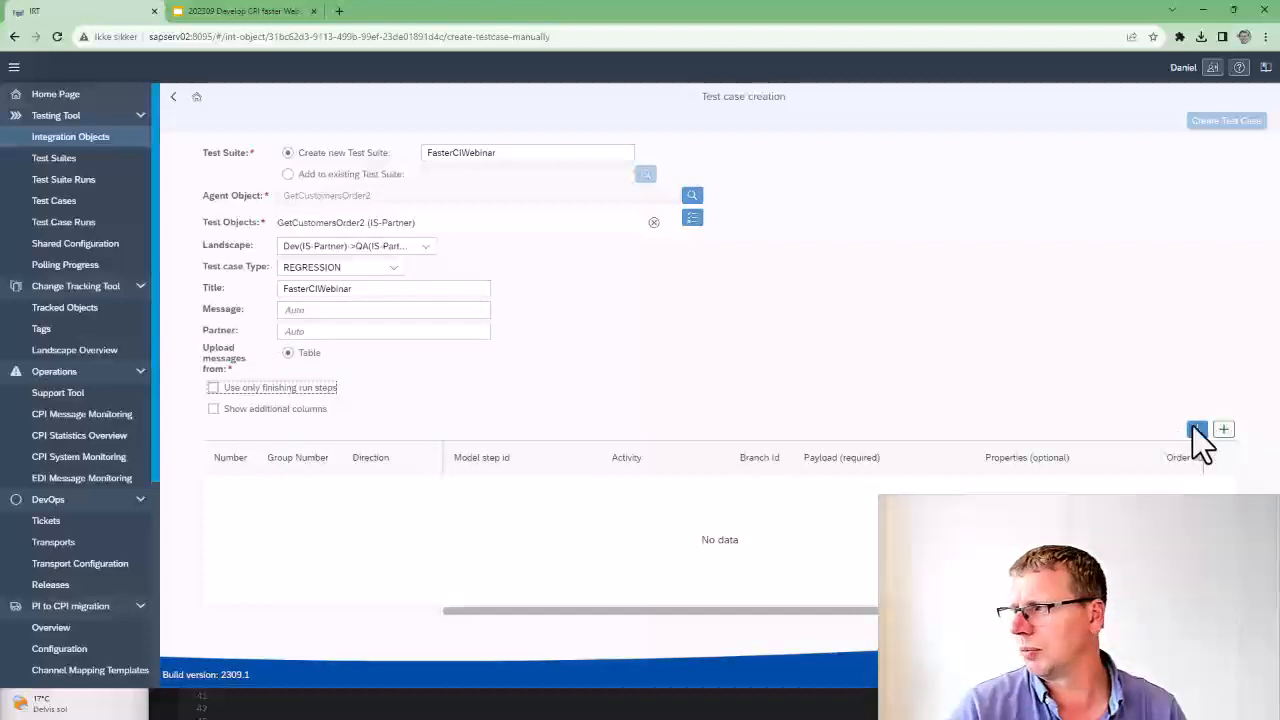
left_click(1223, 429)
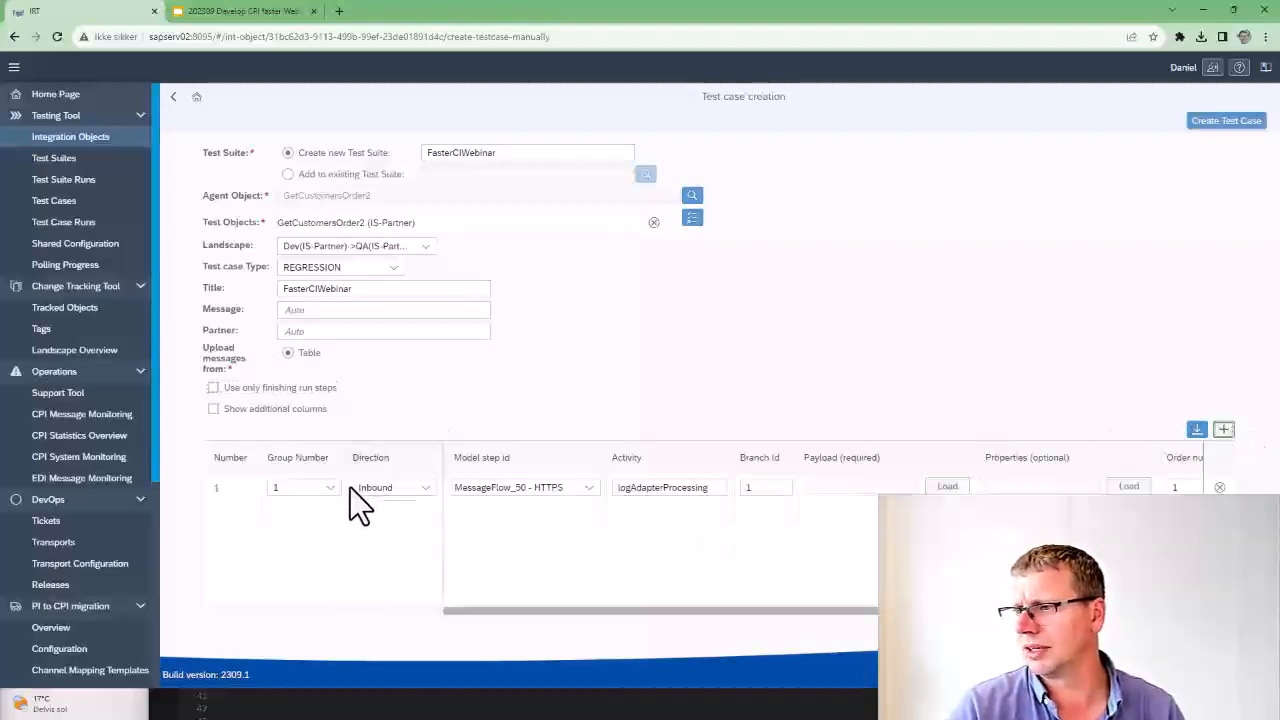
left_click(1222, 429)
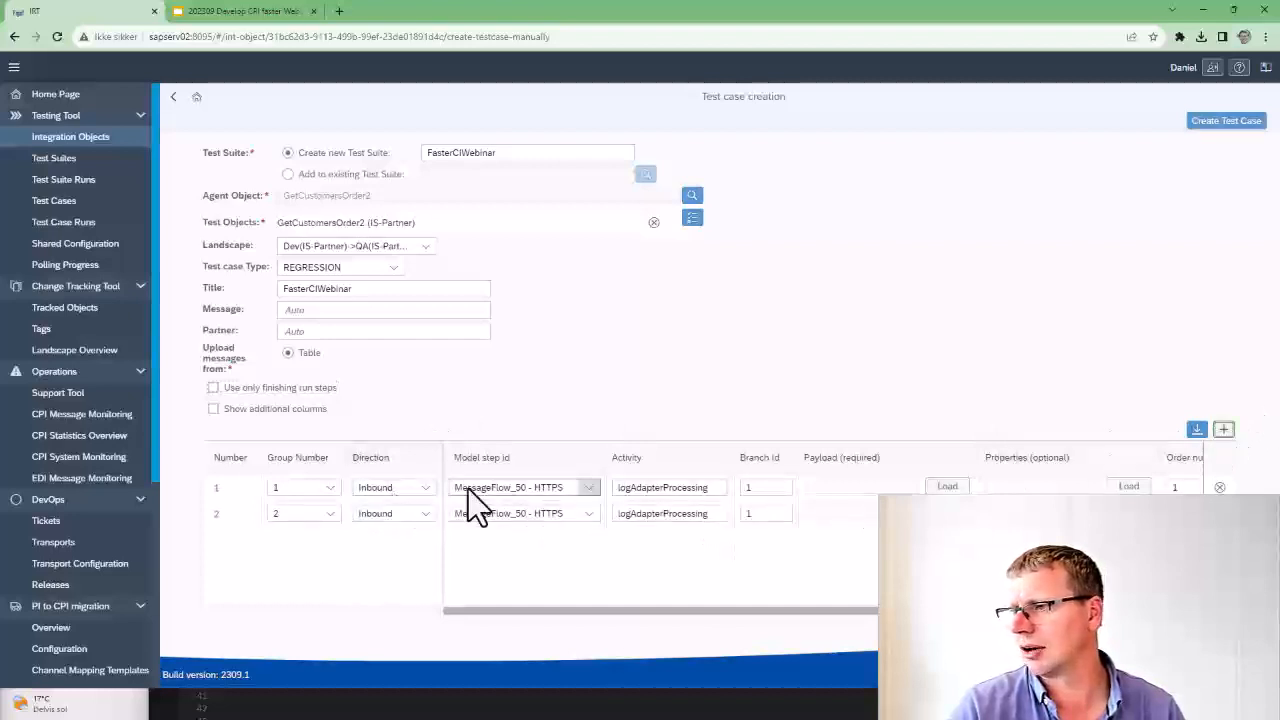
left_click(402, 514)
left_click(386, 554)
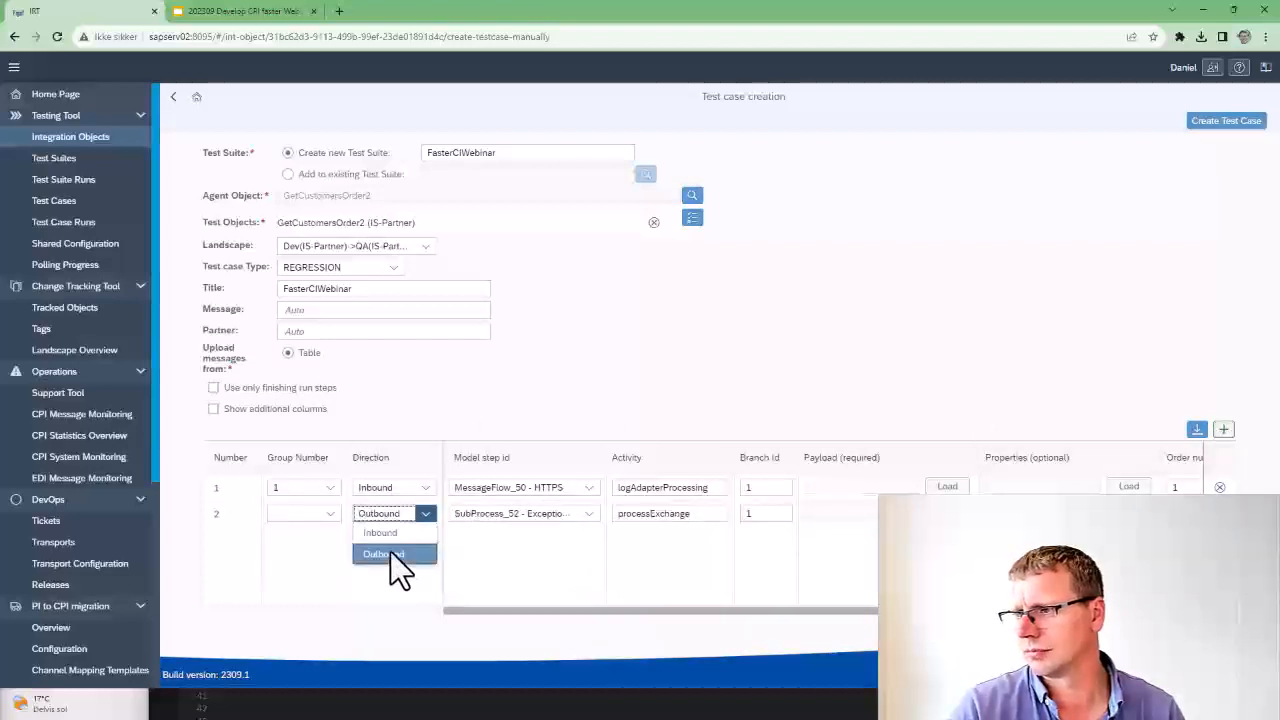
left_click(320, 516)
left_click(286, 555)
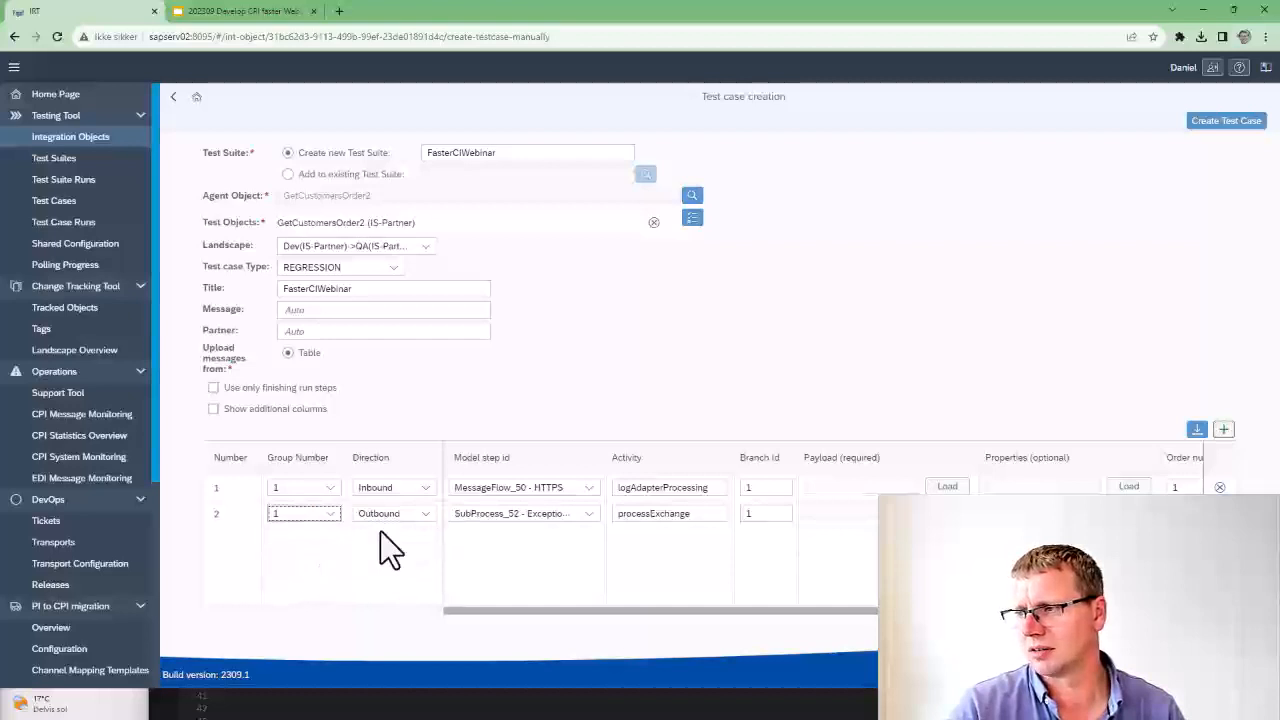
Step: Load new 5.xml from Downloads as the payload of both the inbound and the outbound message
left_click(947, 486)
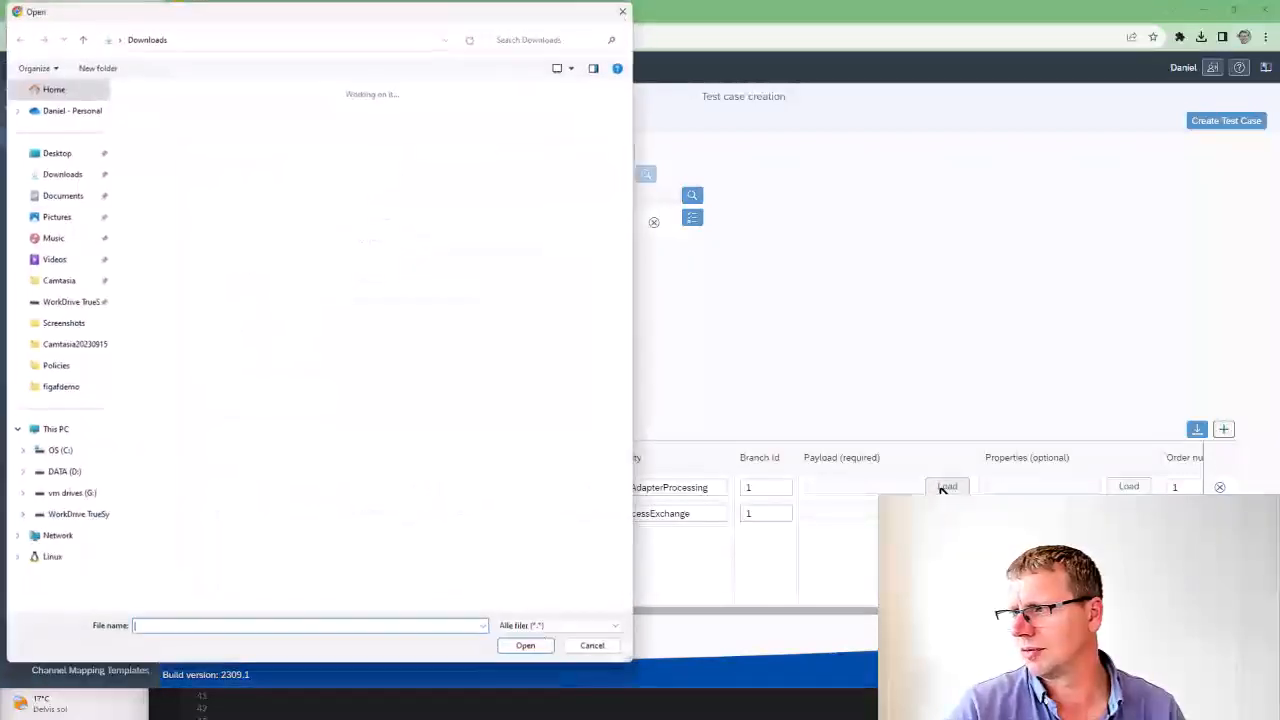
double_click(449, 222)
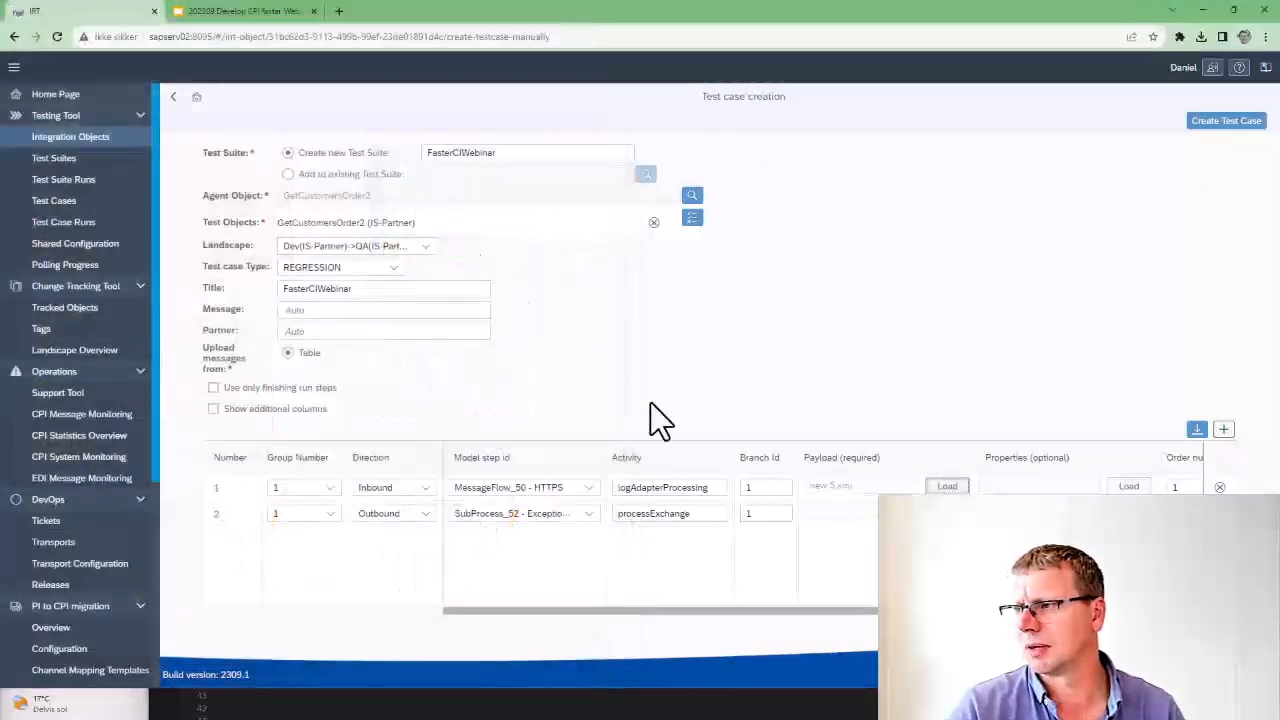
left_click(947, 513)
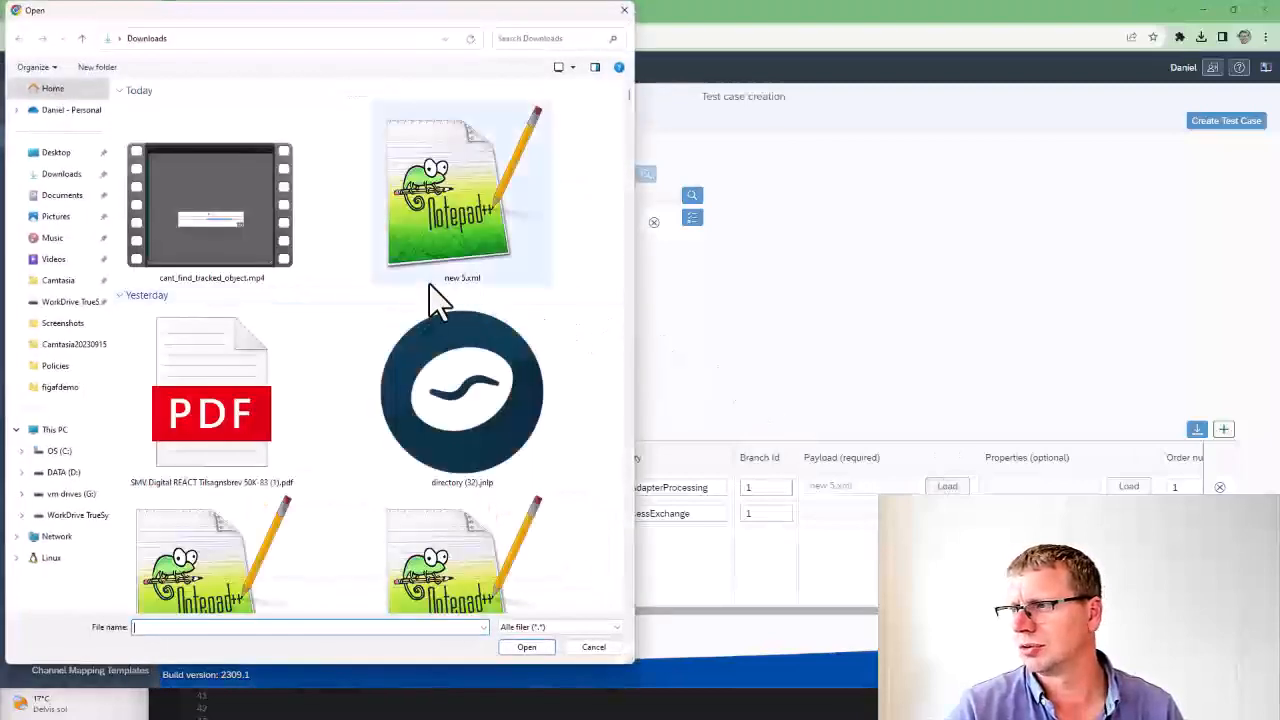
double_click(442, 245)
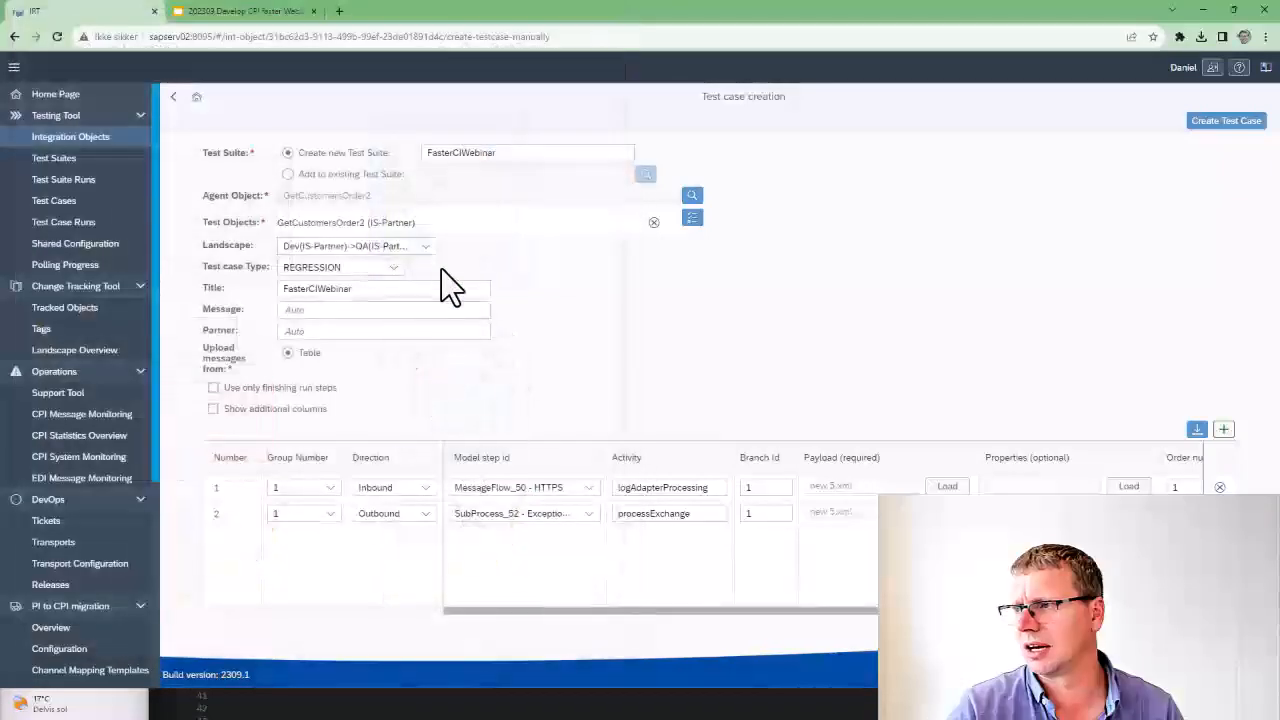
Step: Set the outbound message's model step to EndEvent_2 - End
left_click(548, 513)
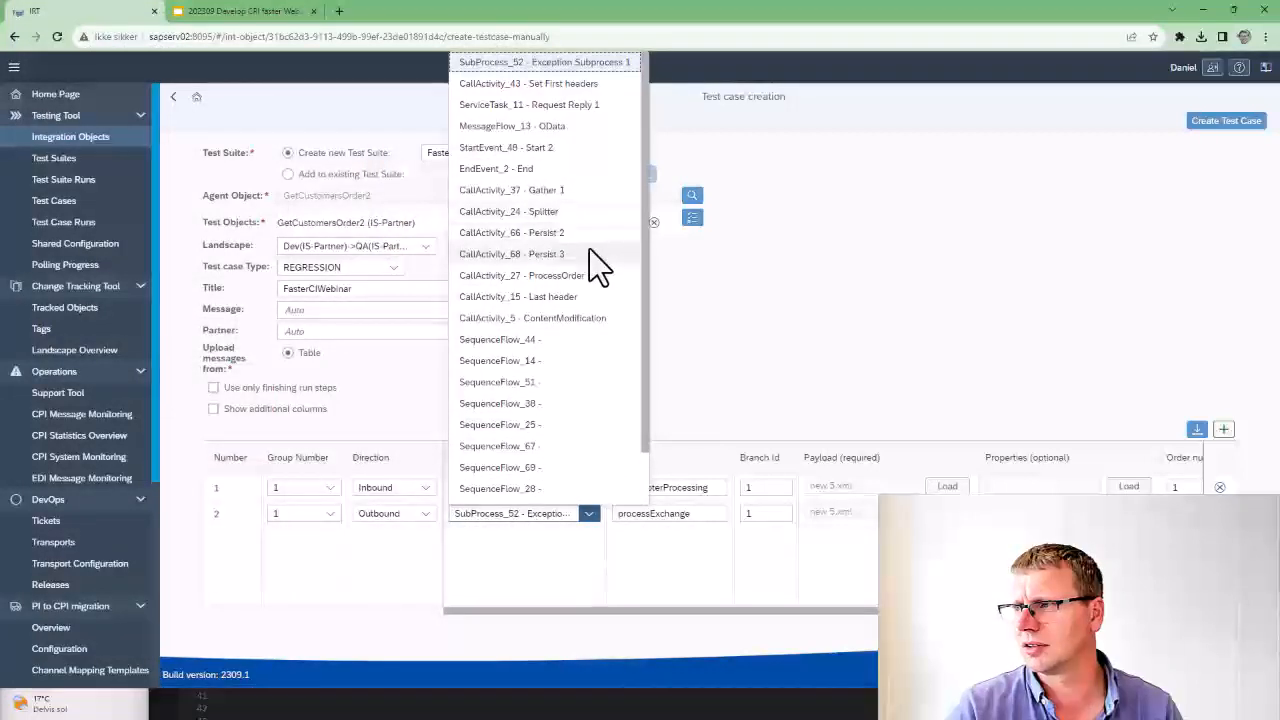
scroll(556, 313, "down", 1)
scroll(552, 320, "down", 2)
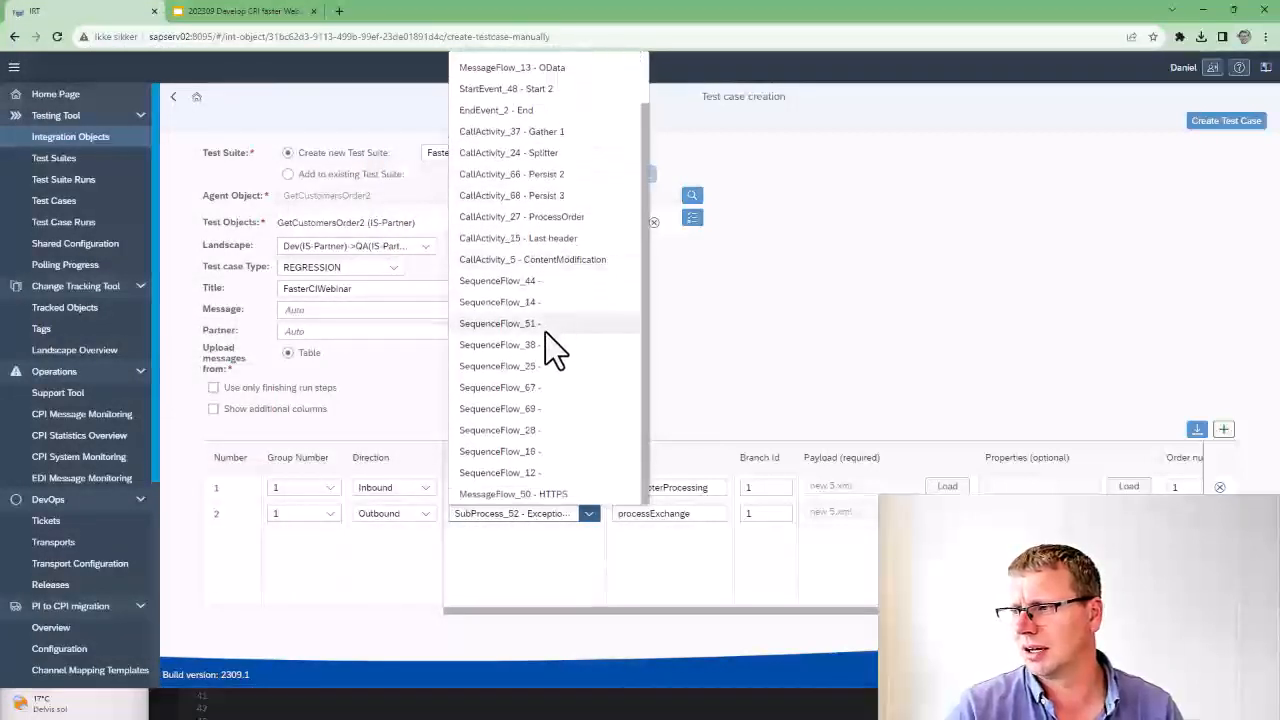
scroll(544, 340, "up", 3)
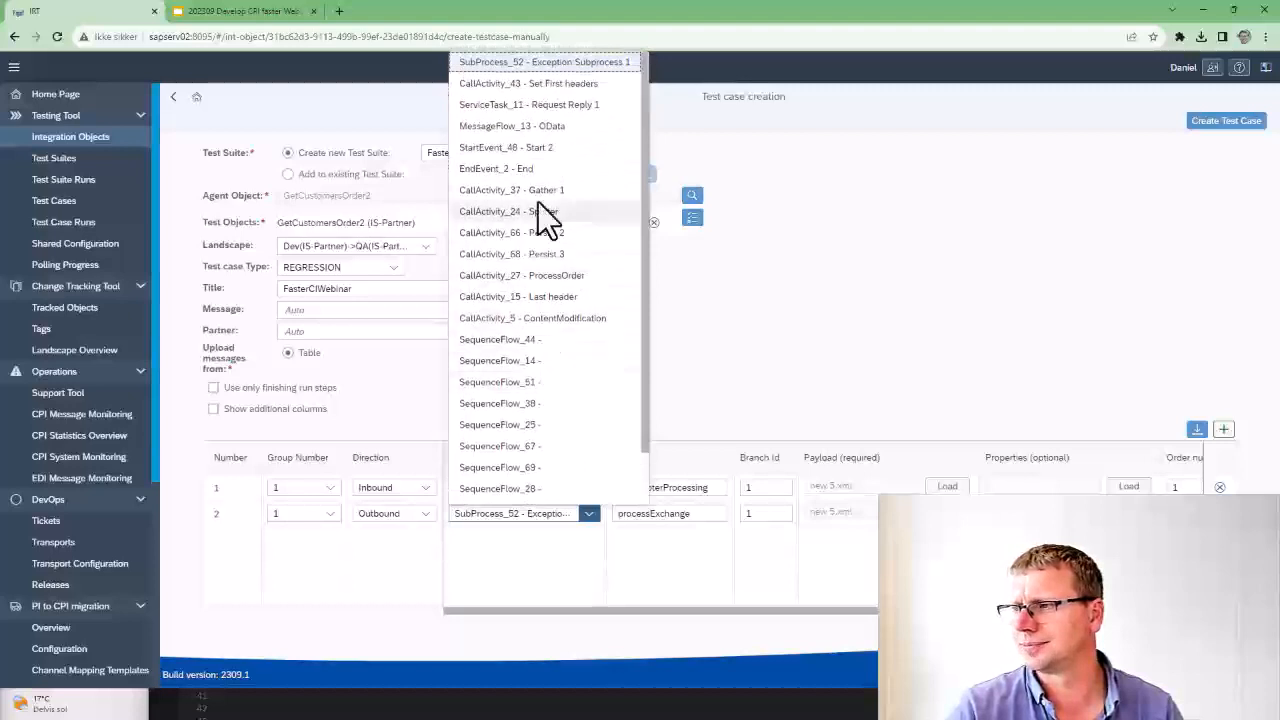
left_click(532, 168)
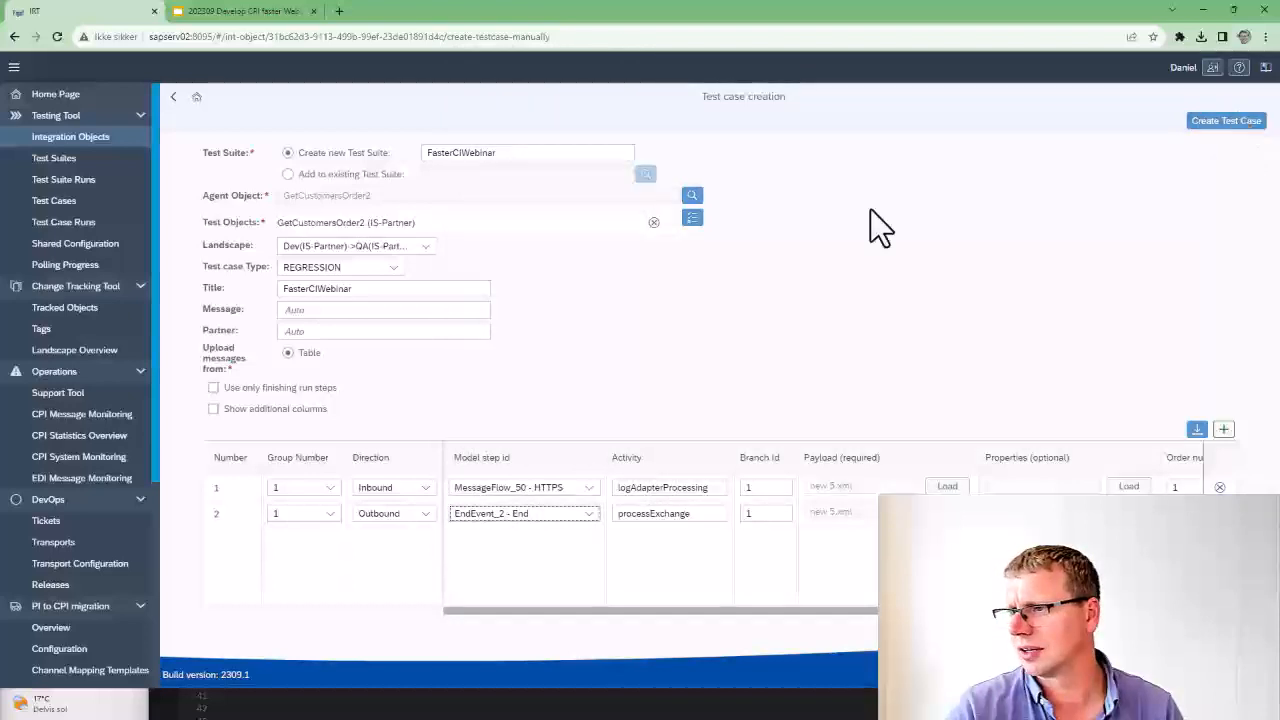
Step: Preview the additional message columns, hide them again, and create the test case and open its details
left_click(250, 411)
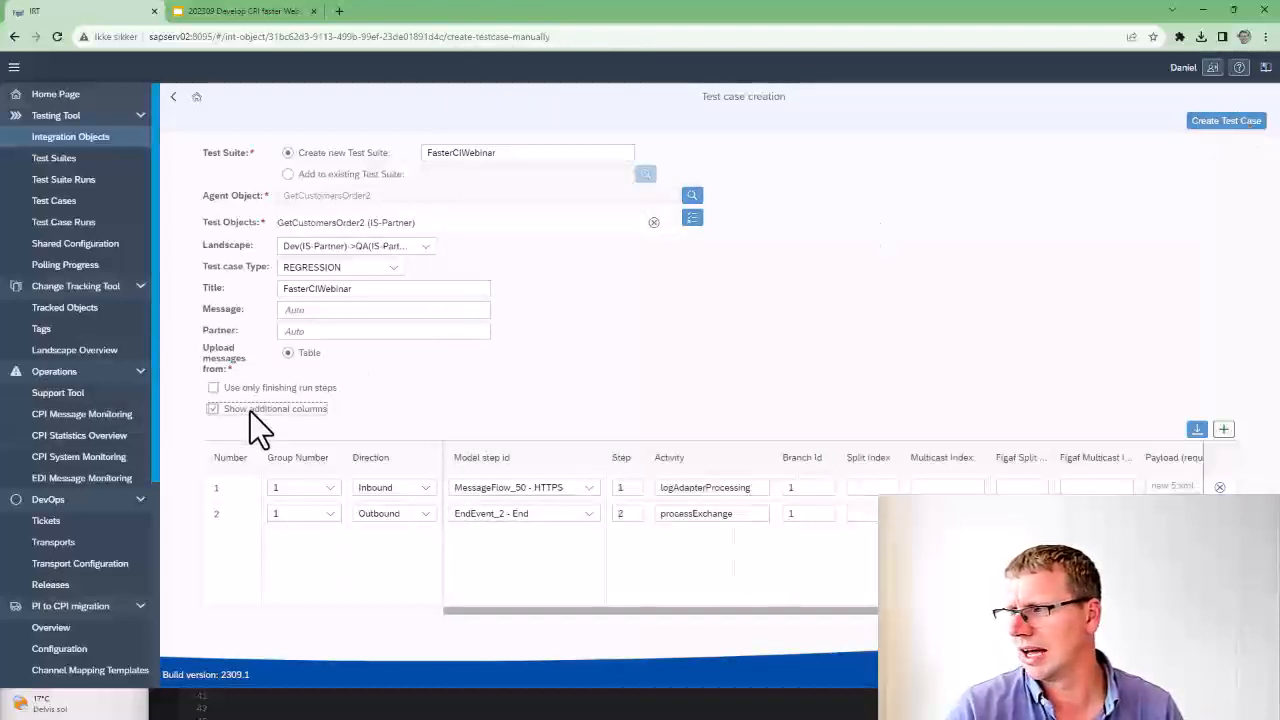
left_click(250, 411)
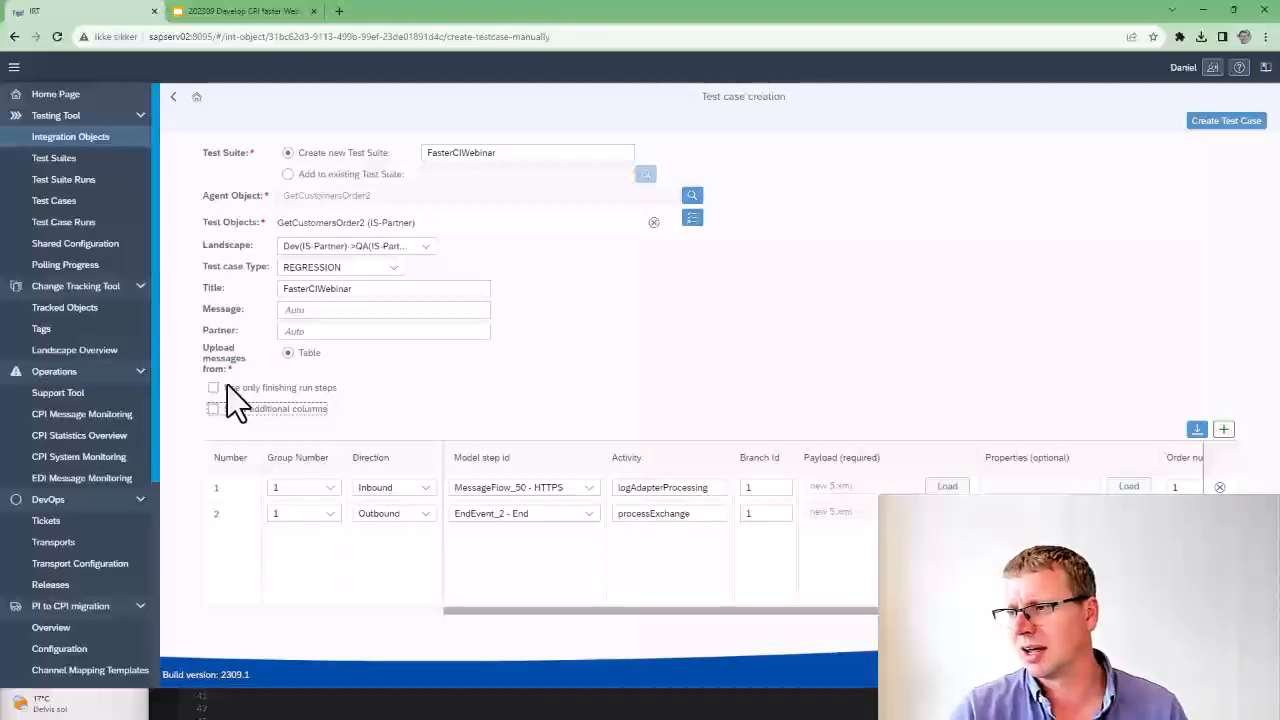
left_click(1191, 123)
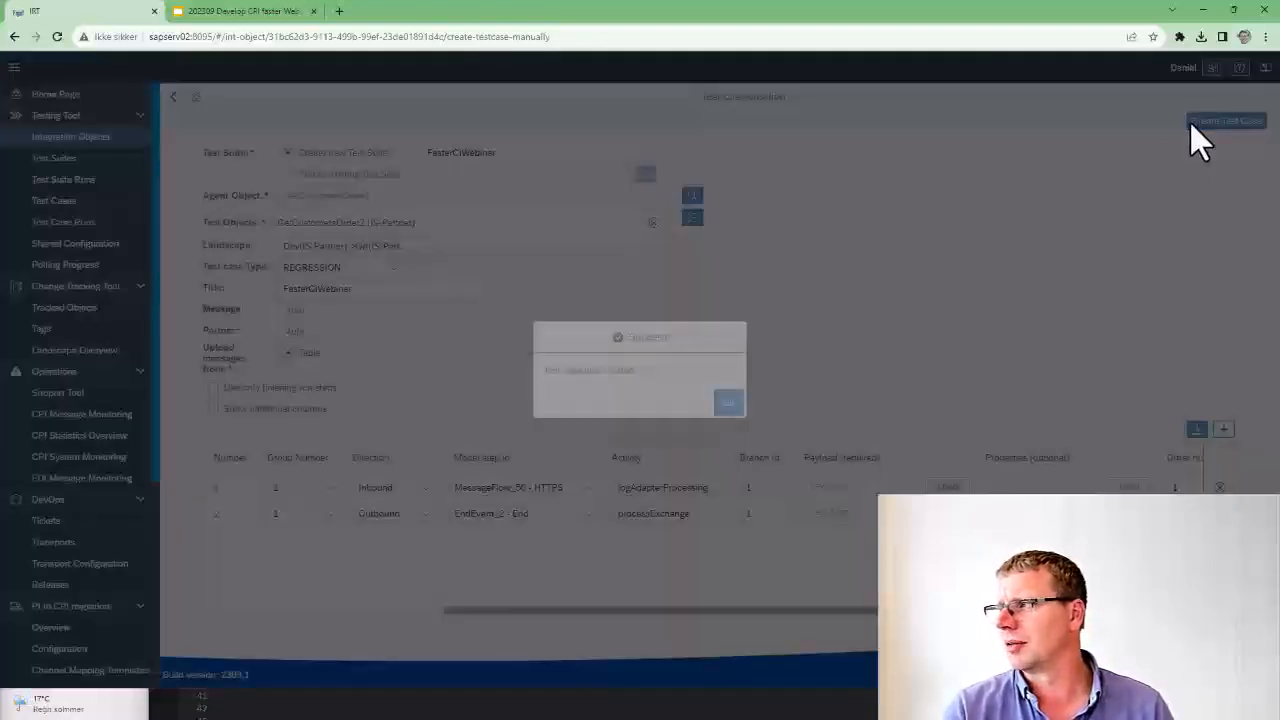
left_click(728, 403)
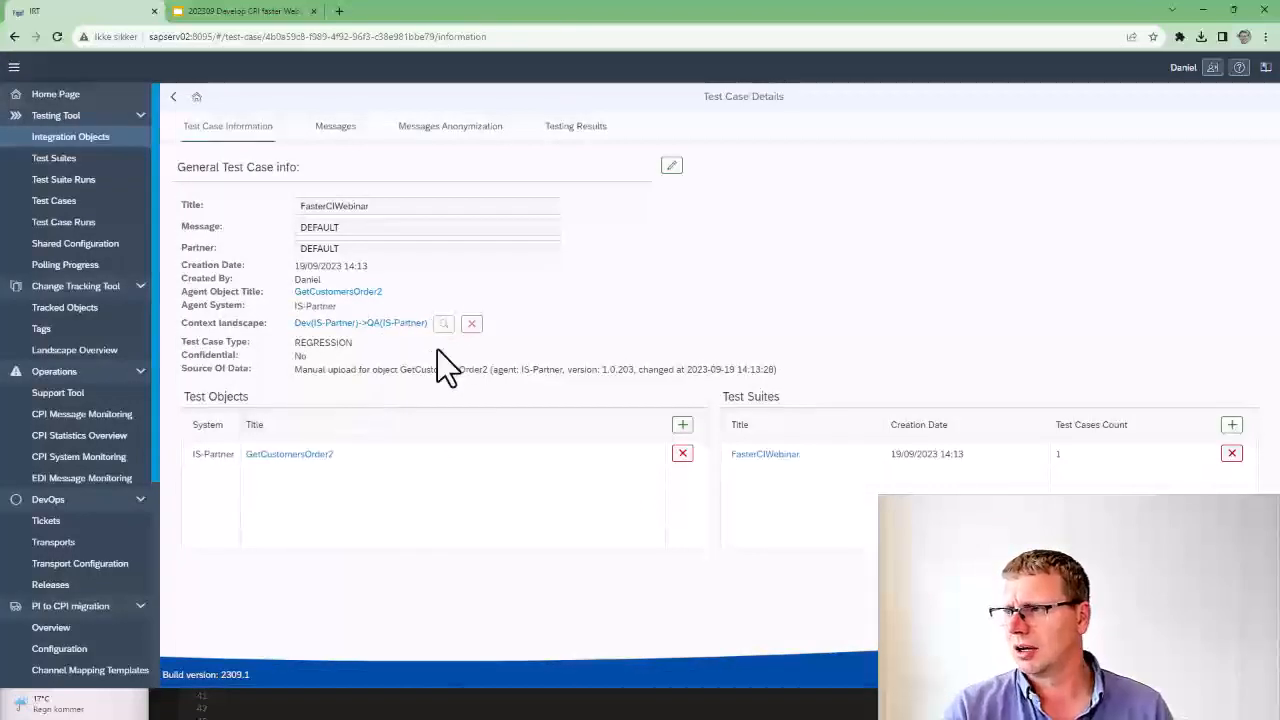
Step: Run the test case from its testing results and open the details of that run
left_click(575, 126)
left_click(1030, 165)
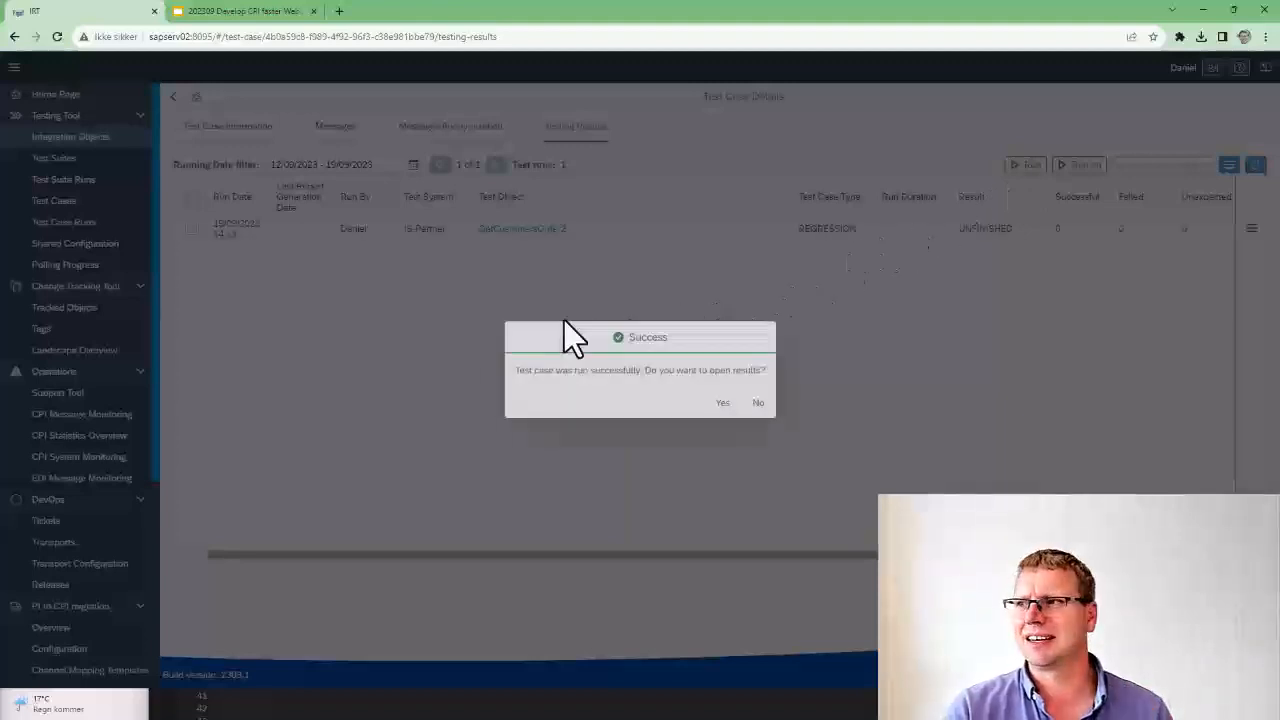
left_click(712, 404)
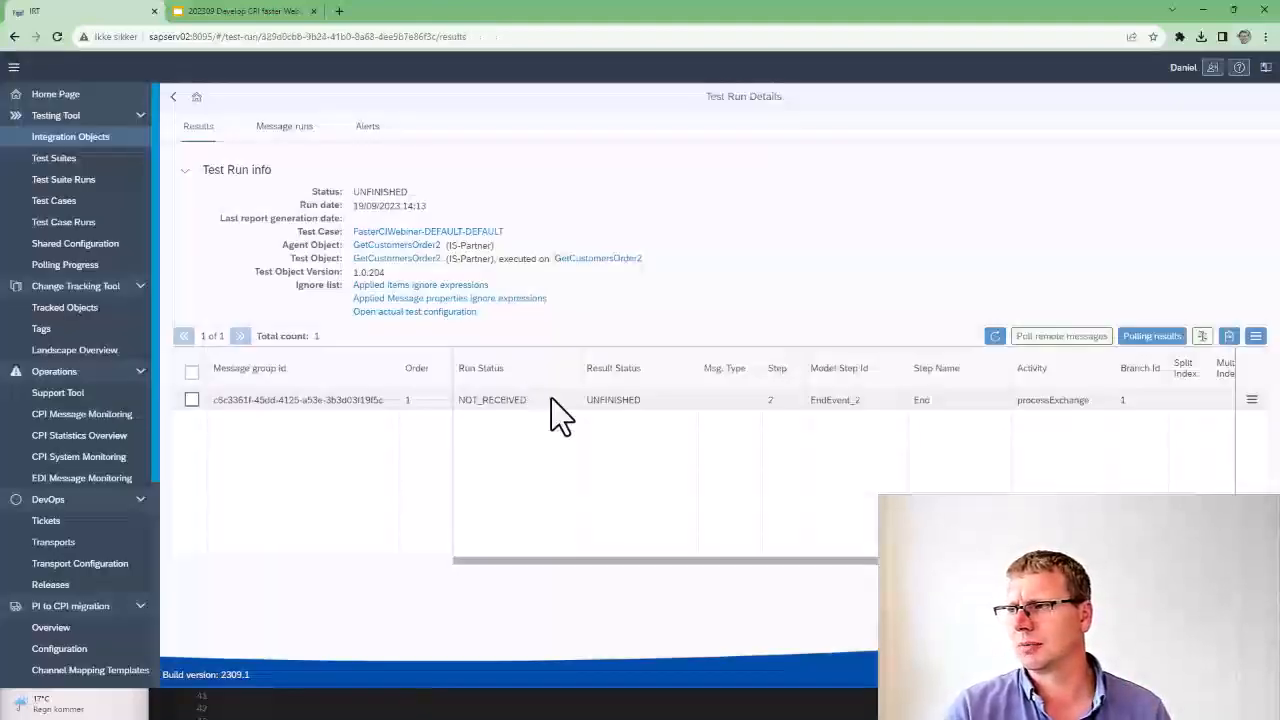
Step: Open the executed GetCustomersOrder2 flow in Cloud Integration and trace the path of its latest message in the Integration Process diagram
left_click(580, 260)
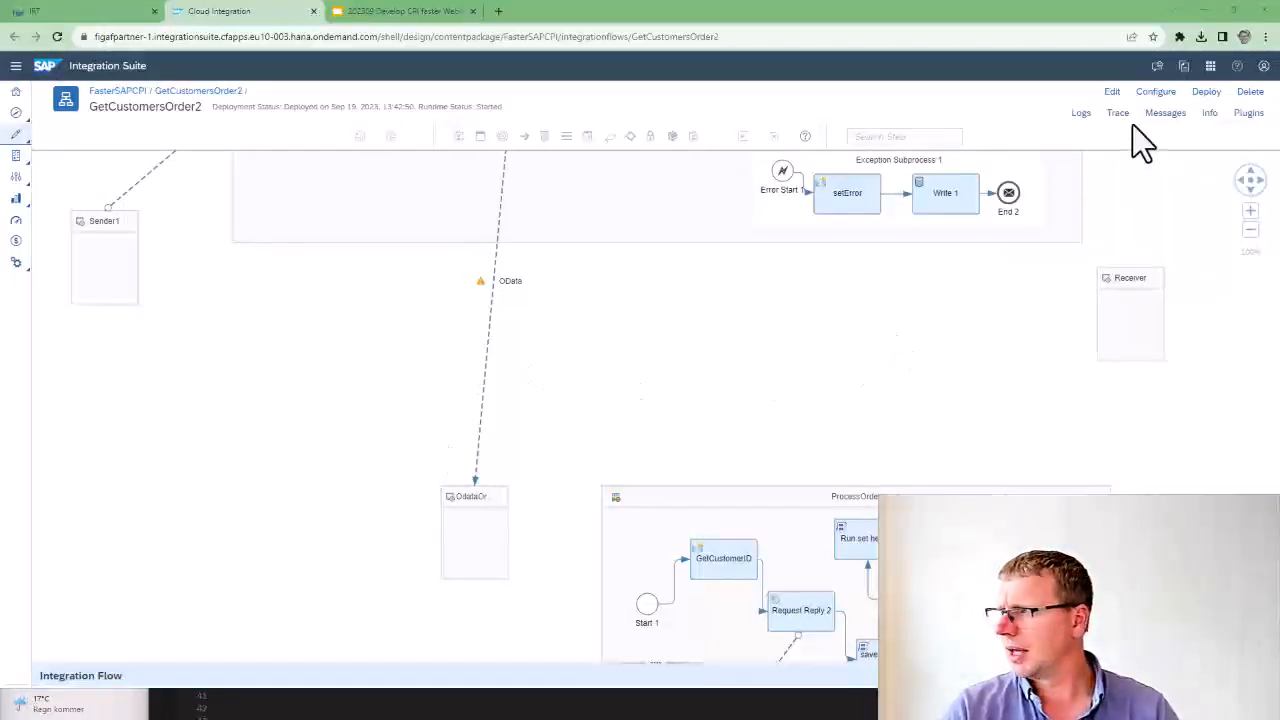
left_click(1162, 113)
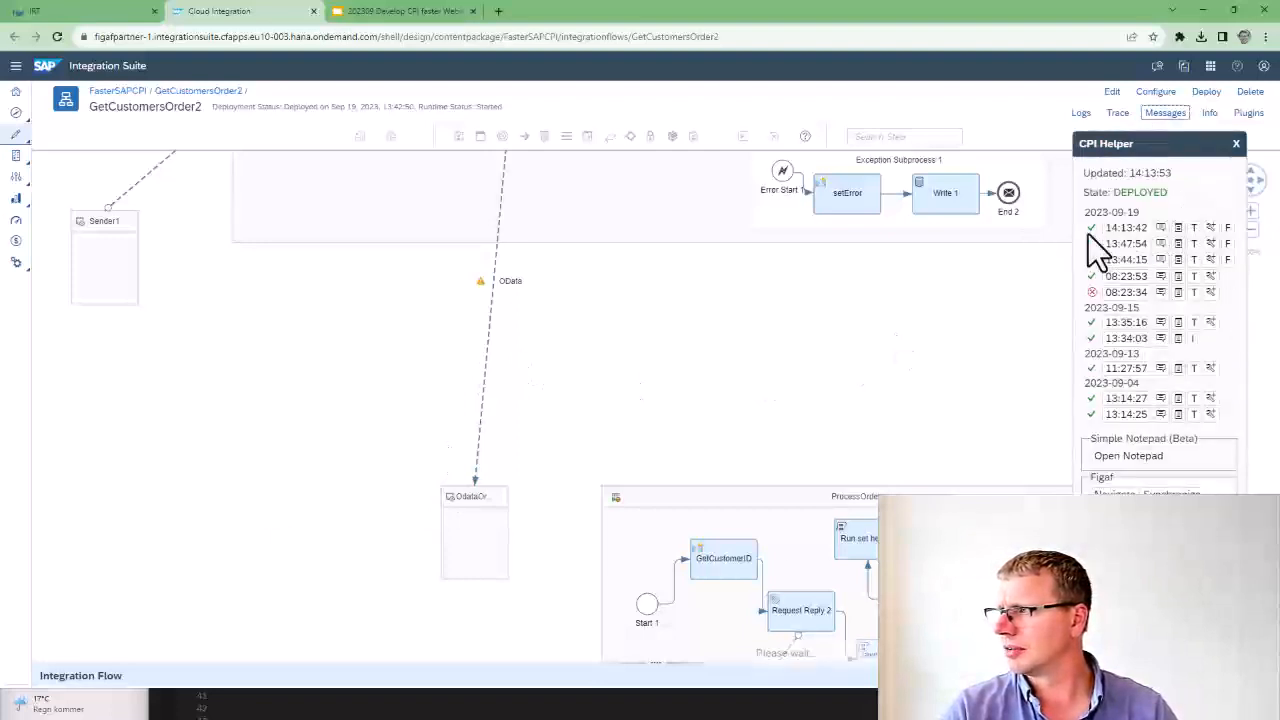
mouse_move(1089, 233)
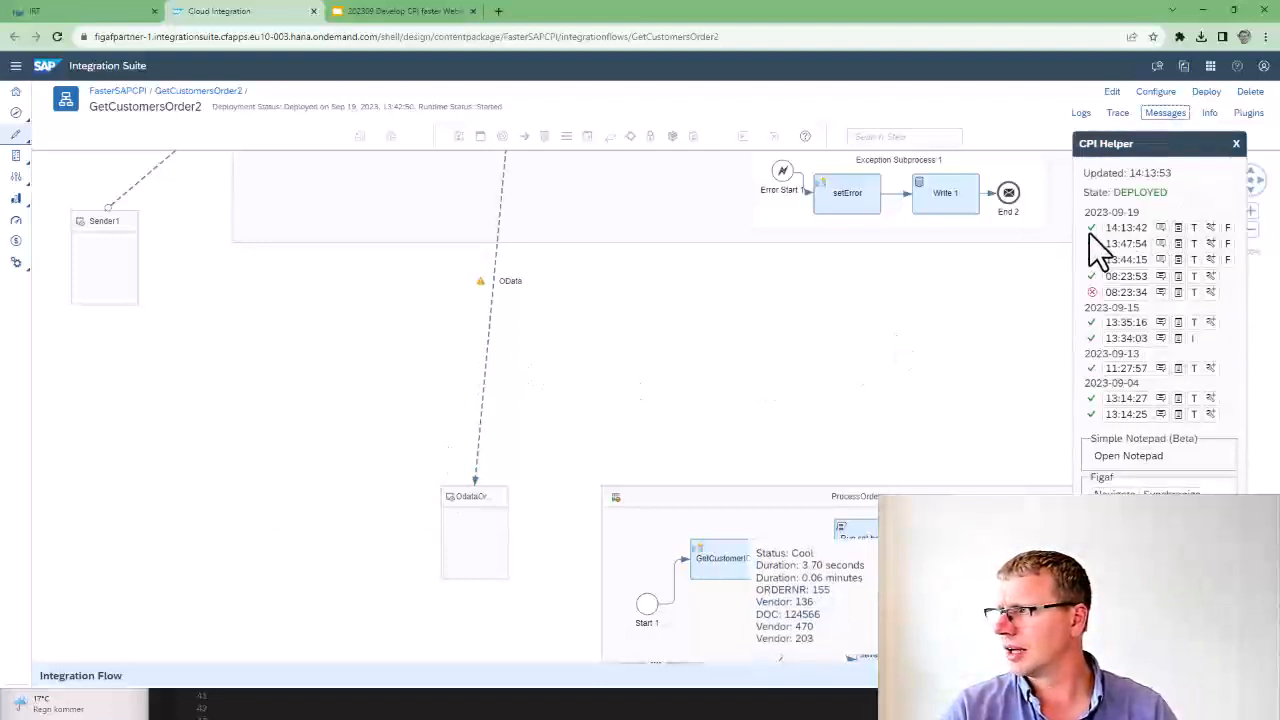
left_click(1211, 229)
left_click_drag(794, 389, 792, 662)
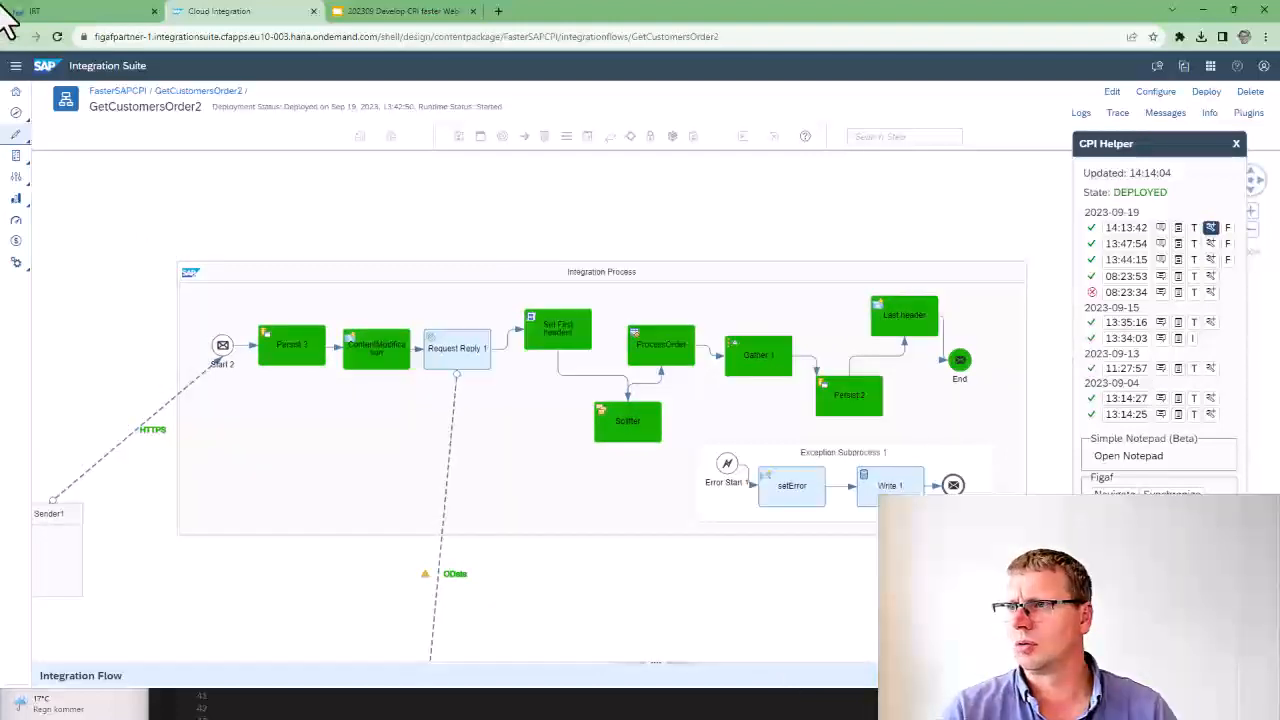
Step: Return to the test run details in IRT, refresh the results and look through the received messages
left_click(88, 11)
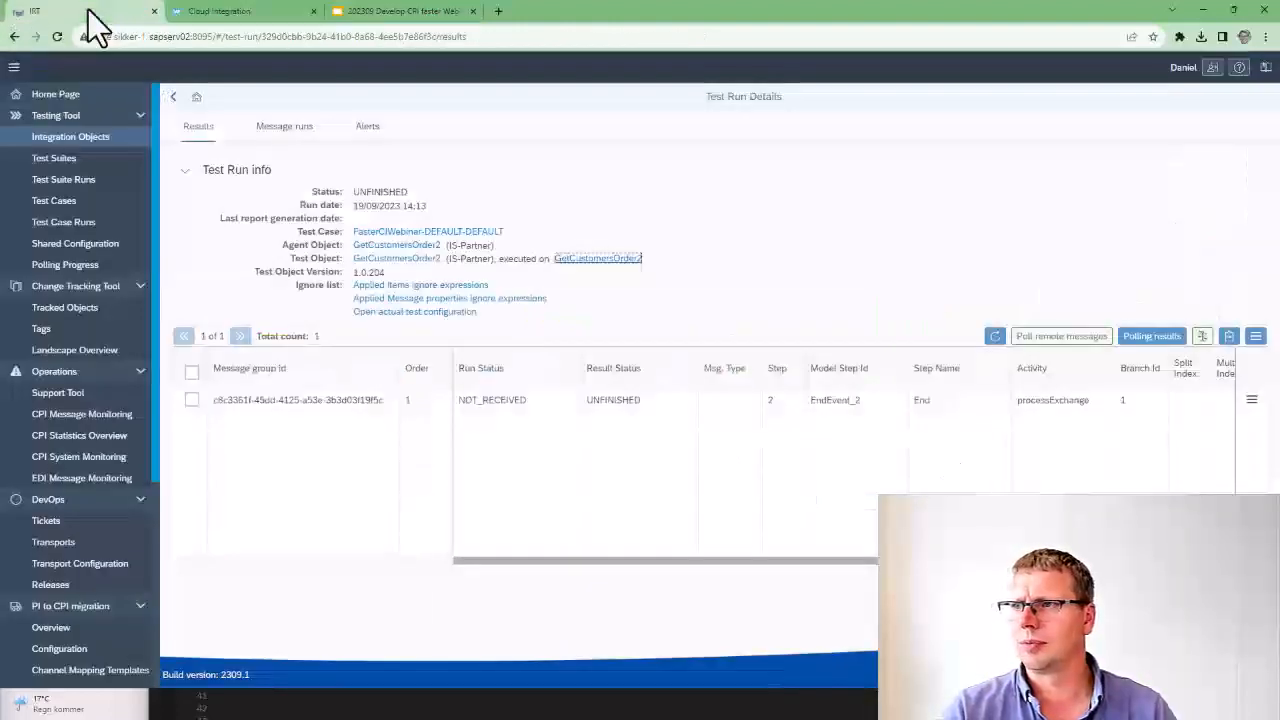
left_click(995, 336)
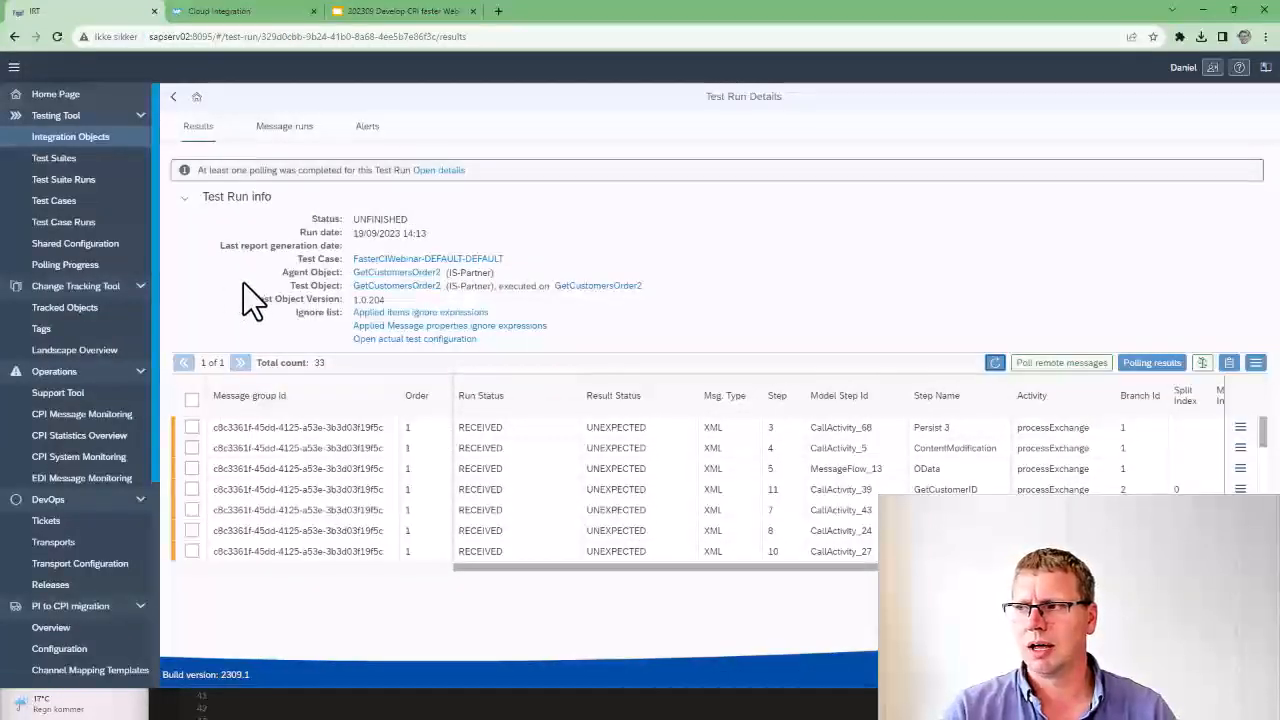
scroll(245, 450, "down", 5)
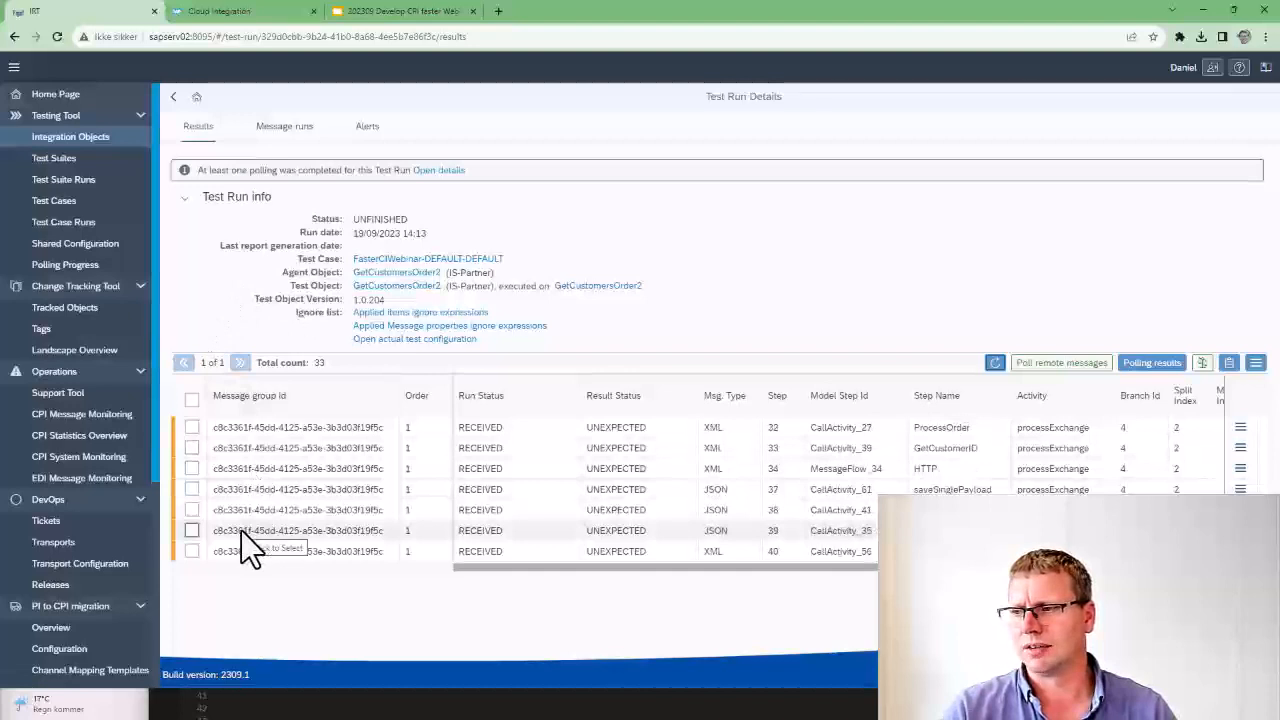
Step: Update the test case using the test run results, selecting all messages except the NOT_RECEIVED EndEvent_2 one
scroll(241, 543, "down", 2)
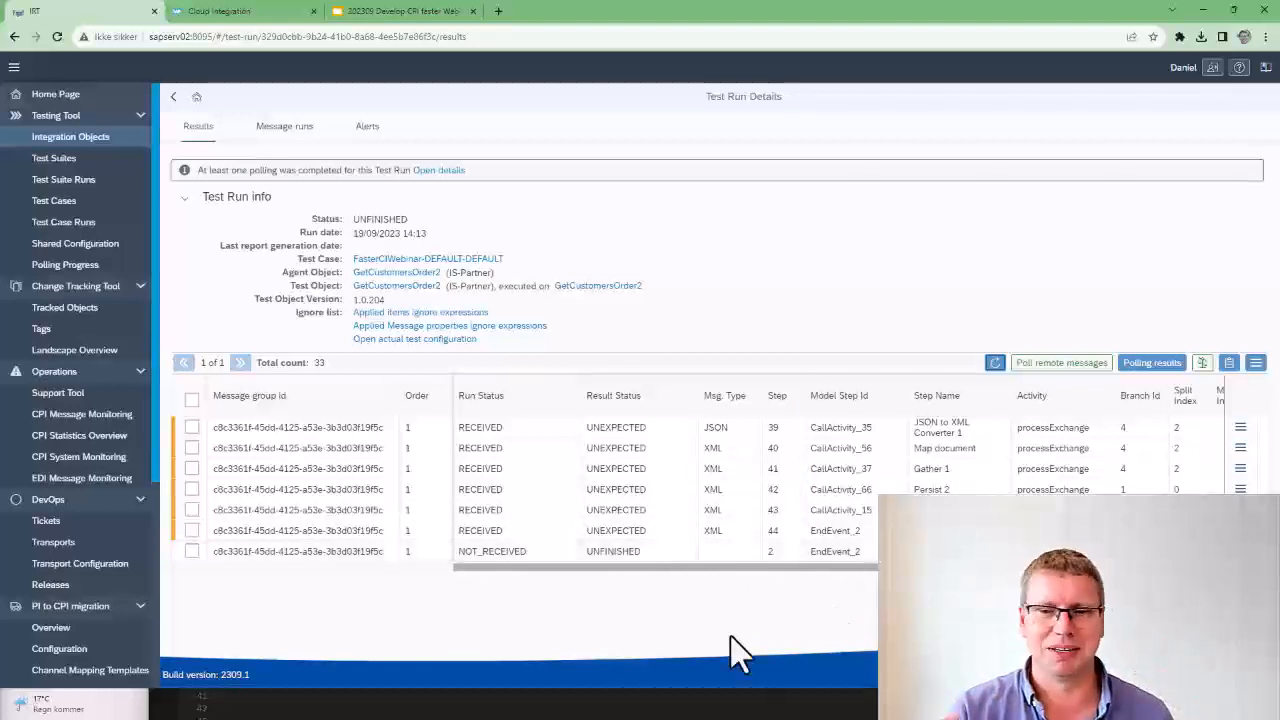
left_click(194, 399)
left_click(192, 551)
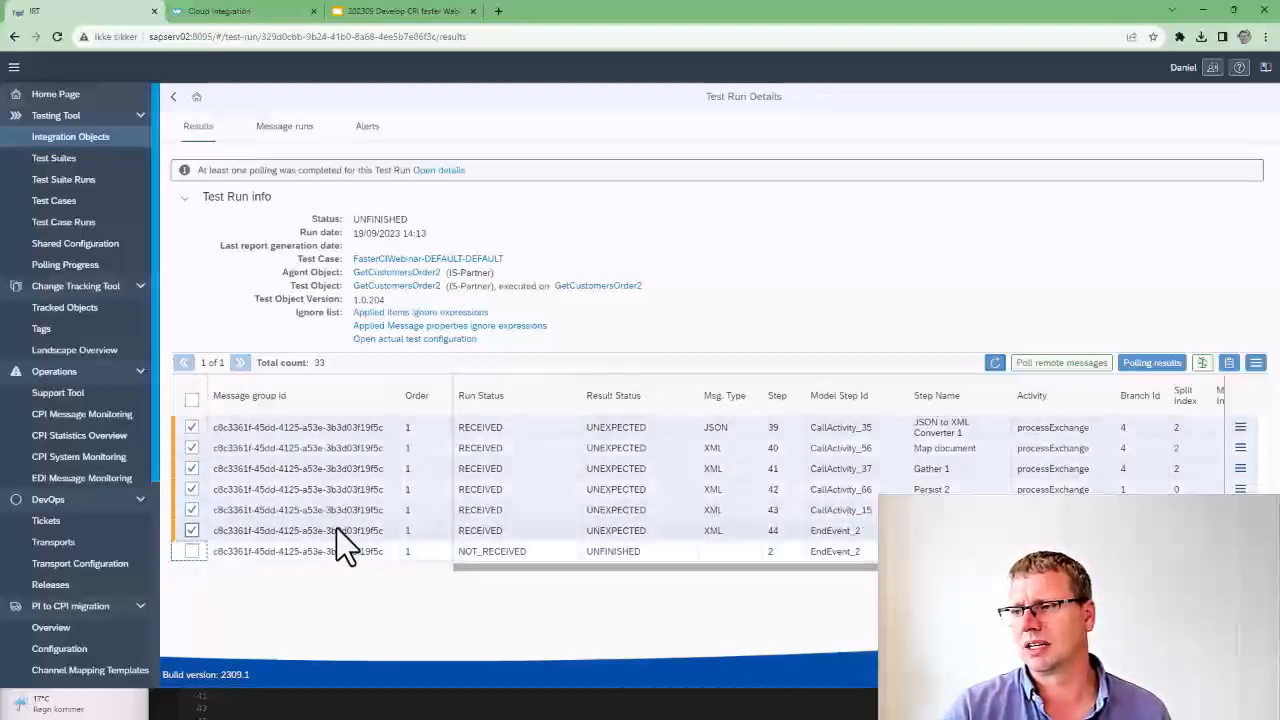
left_click(1256, 362)
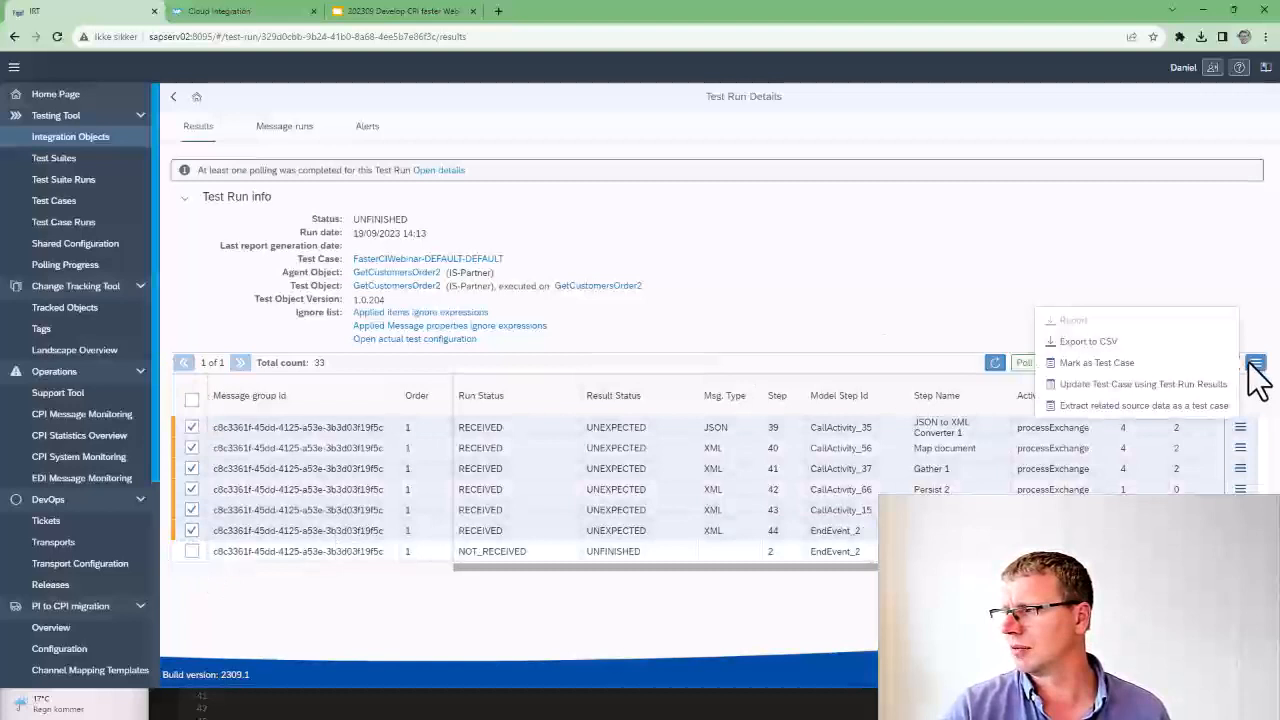
left_click(1147, 385)
left_click(574, 415)
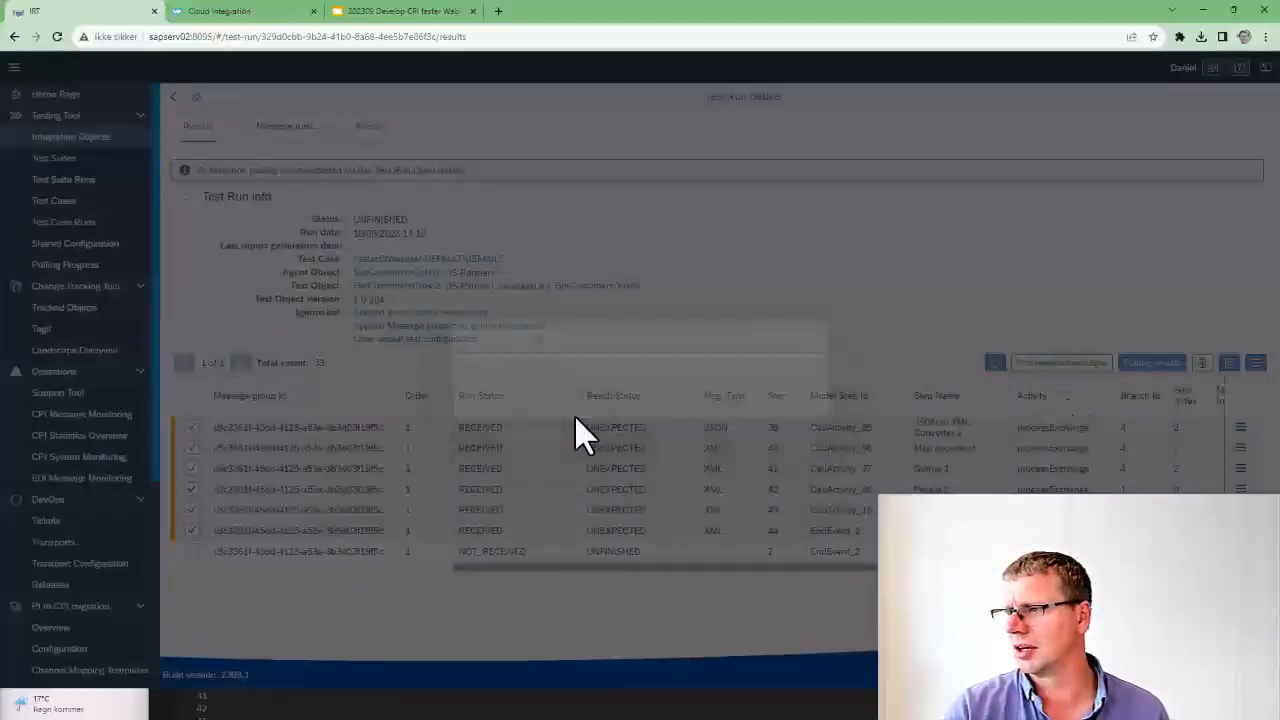
left_click(728, 403)
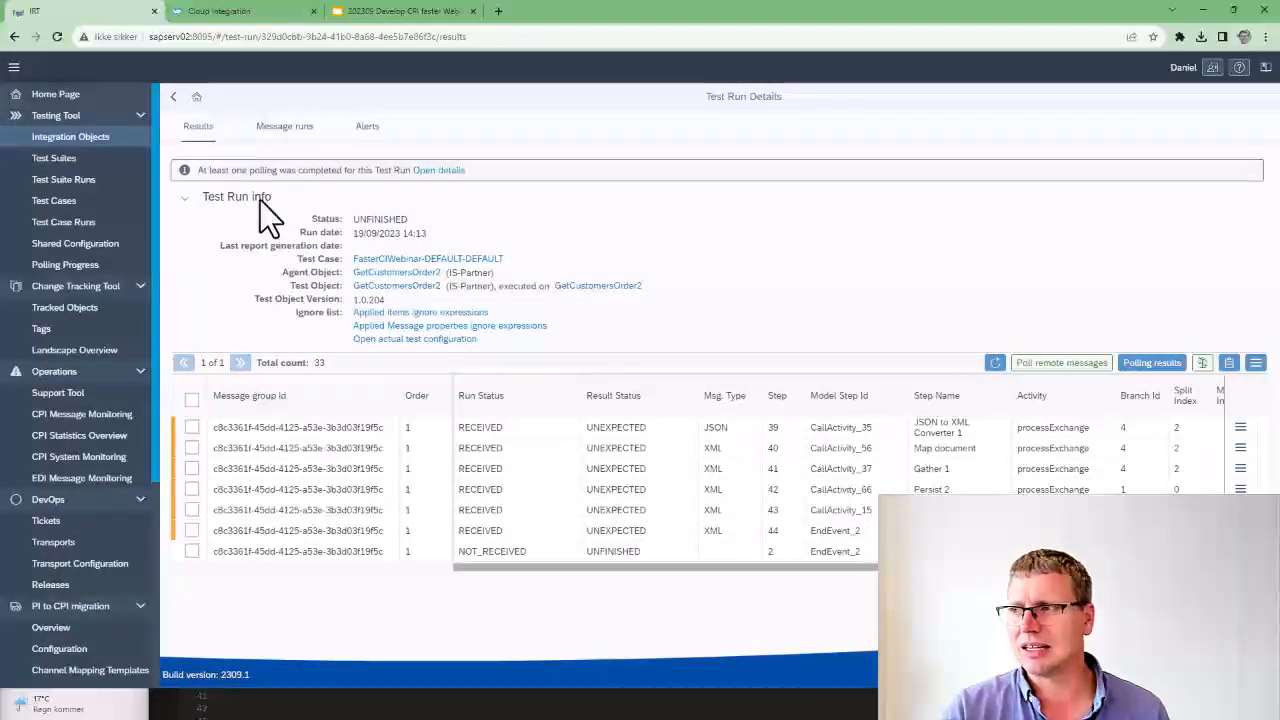
Step: Return to the test case's testing results, run the test case again and open the new run's results
left_click(174, 97)
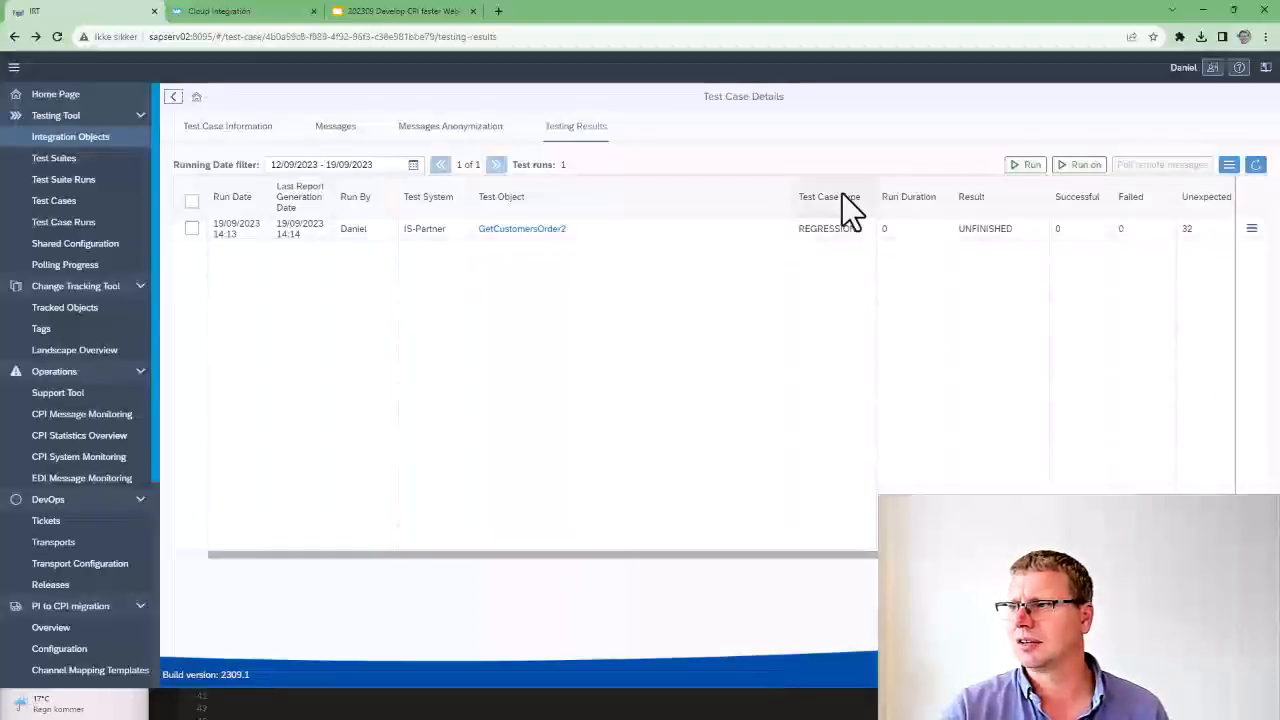
left_click(1012, 168)
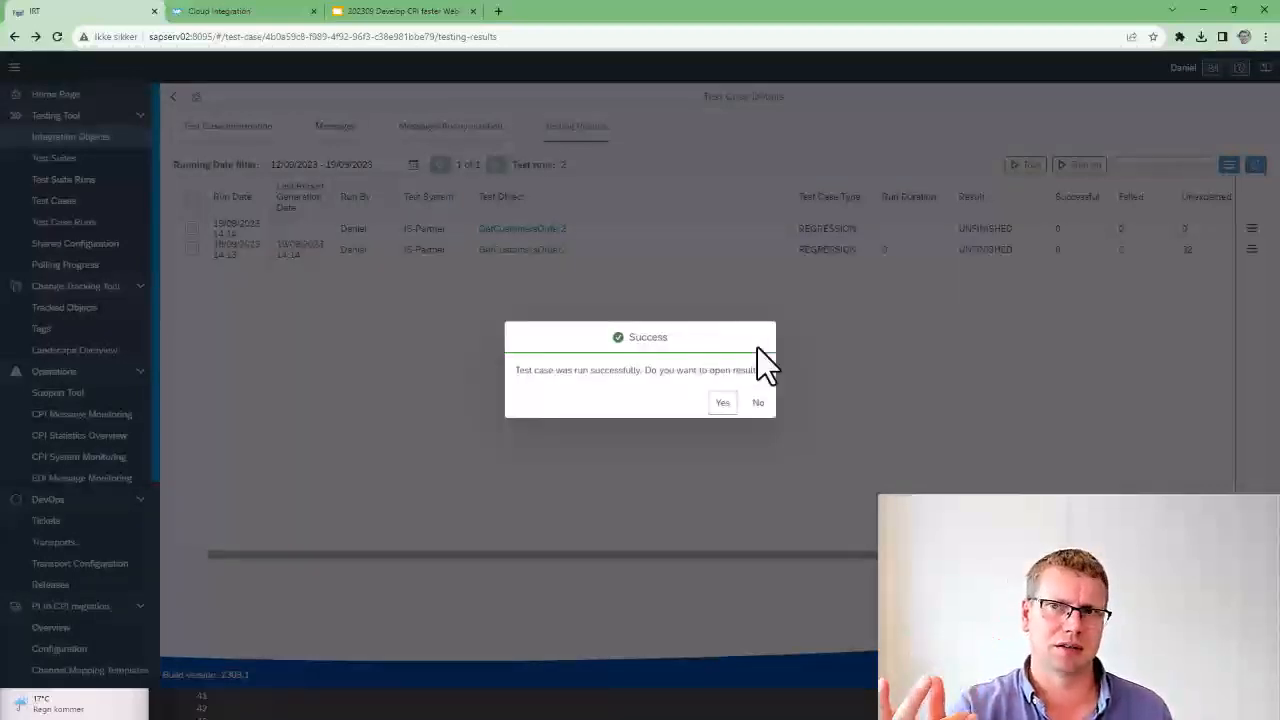
left_click(722, 402)
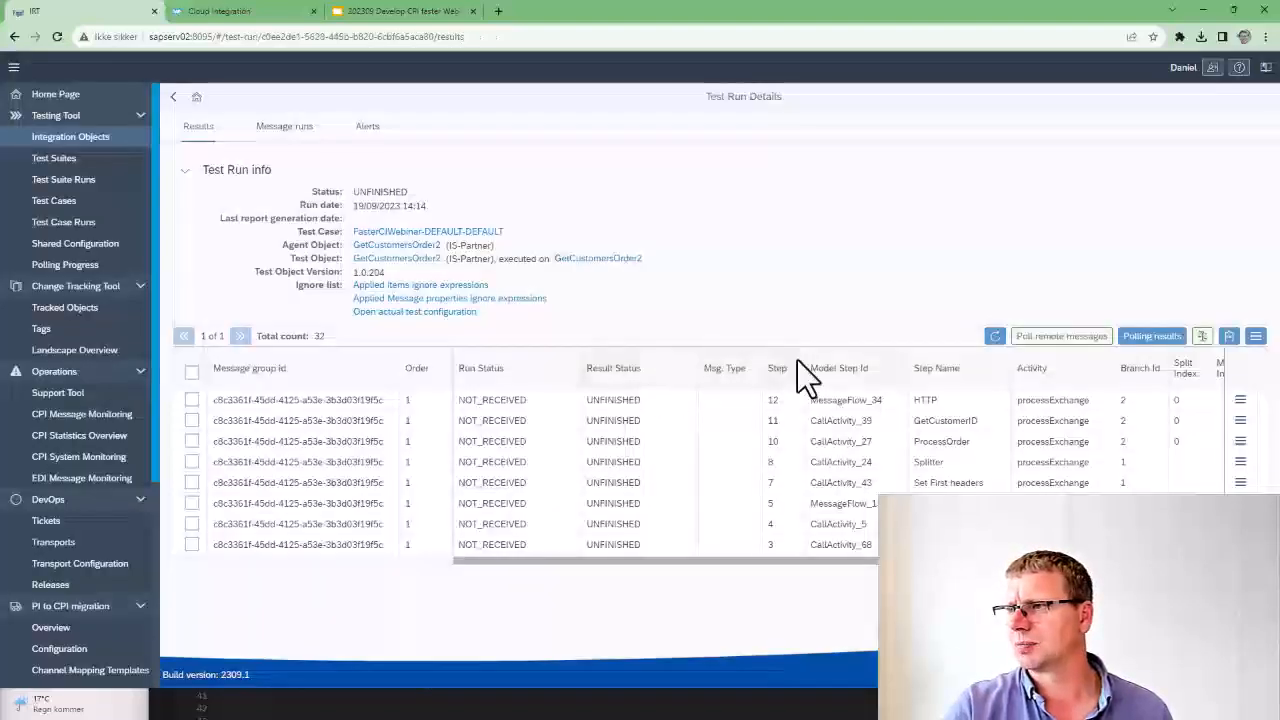
Step: Refresh the new test run's results repeatedly and look through the message comparisons and the overall run status
left_click(993, 337)
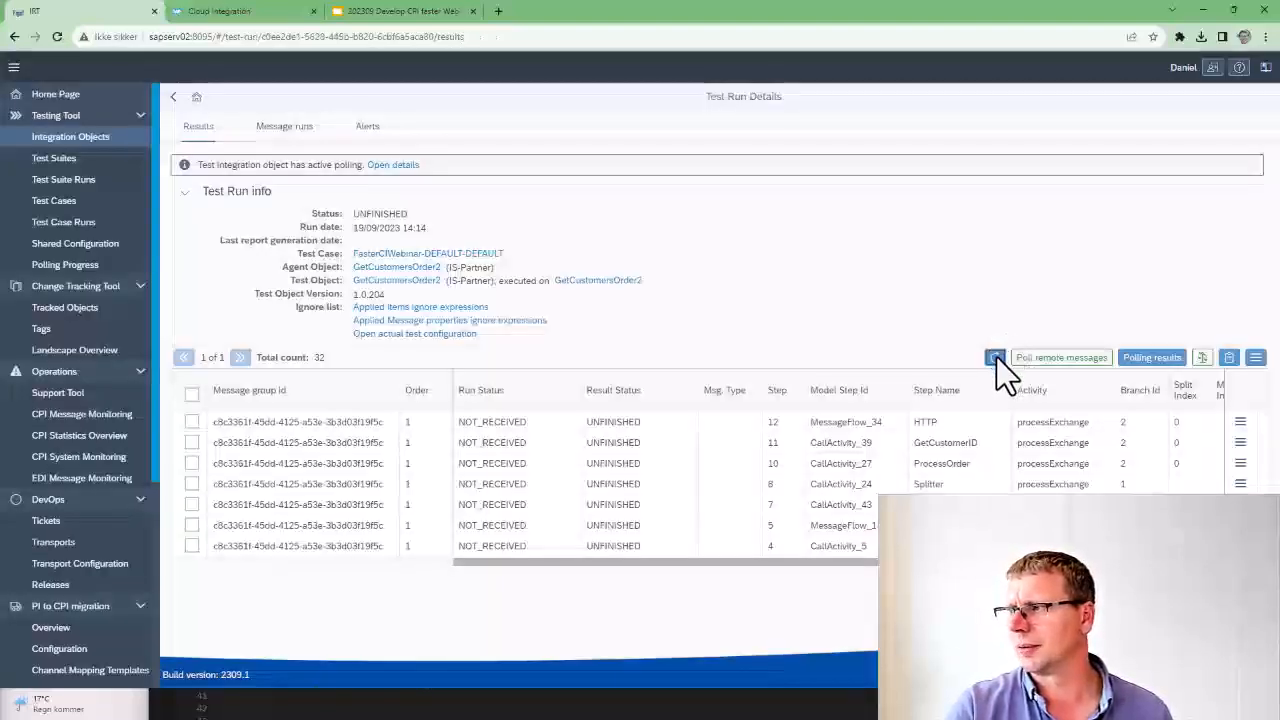
left_click(996, 357)
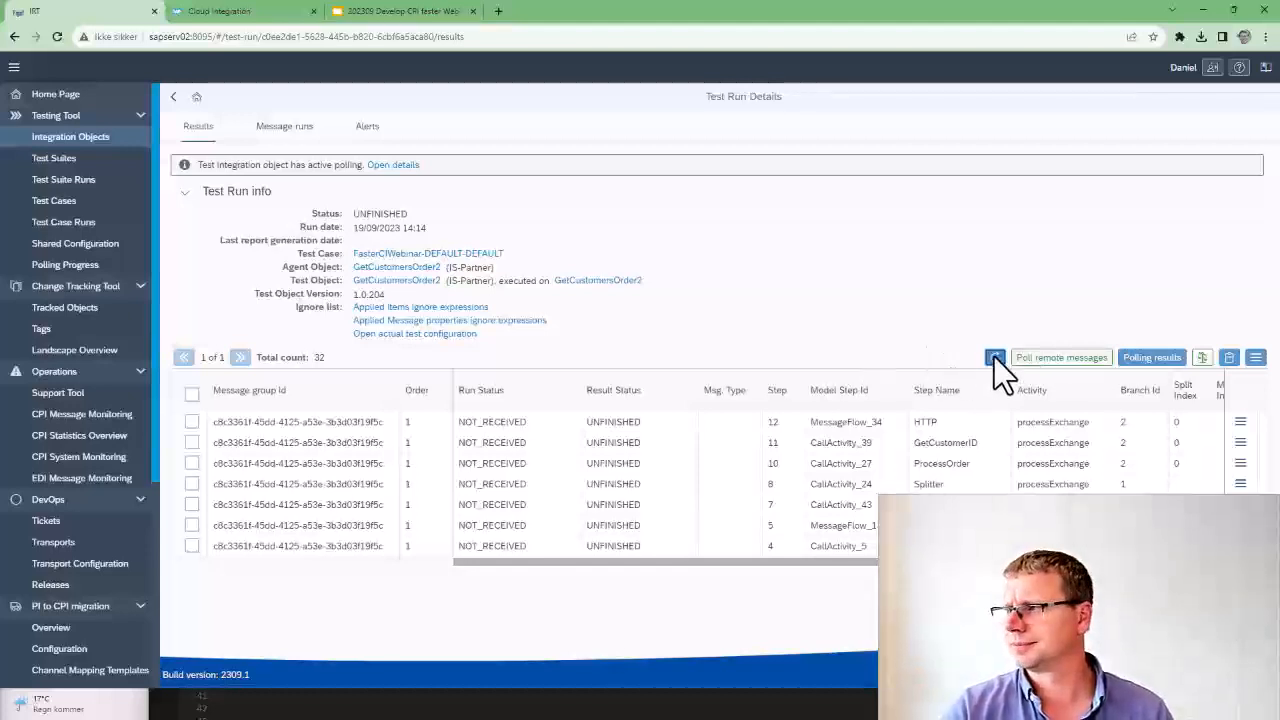
left_click(995, 357)
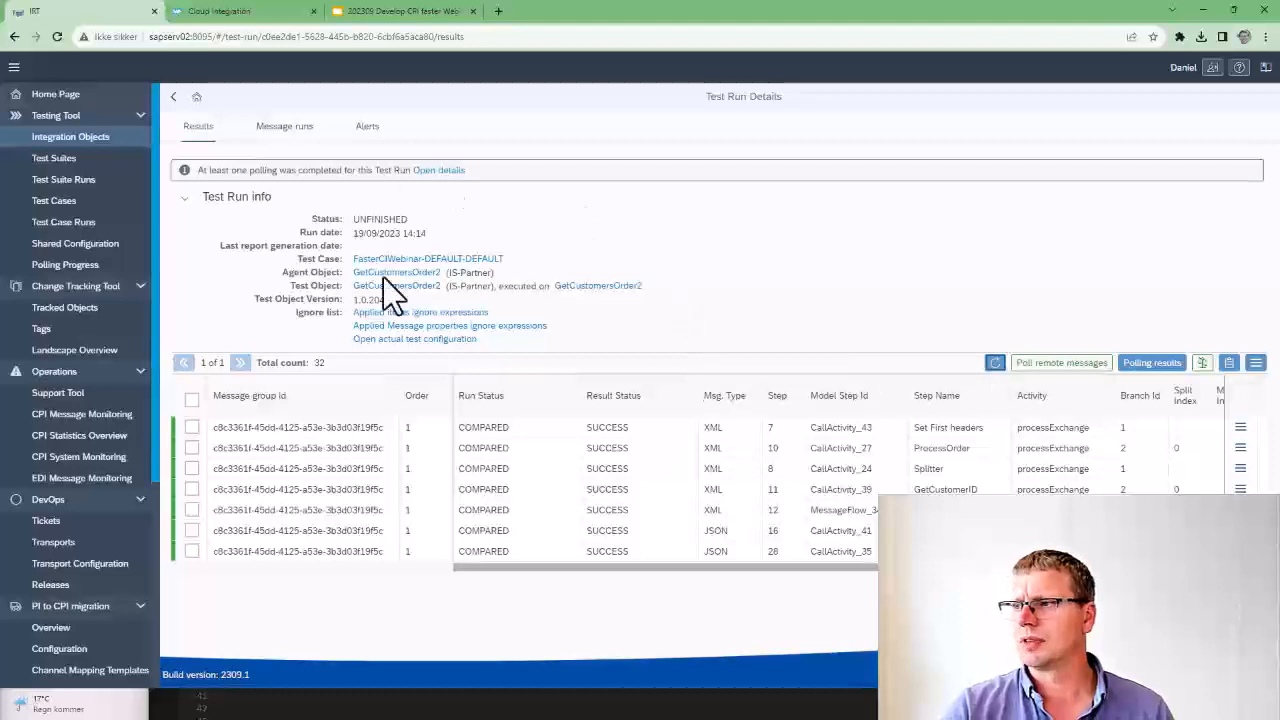
left_click(996, 363)
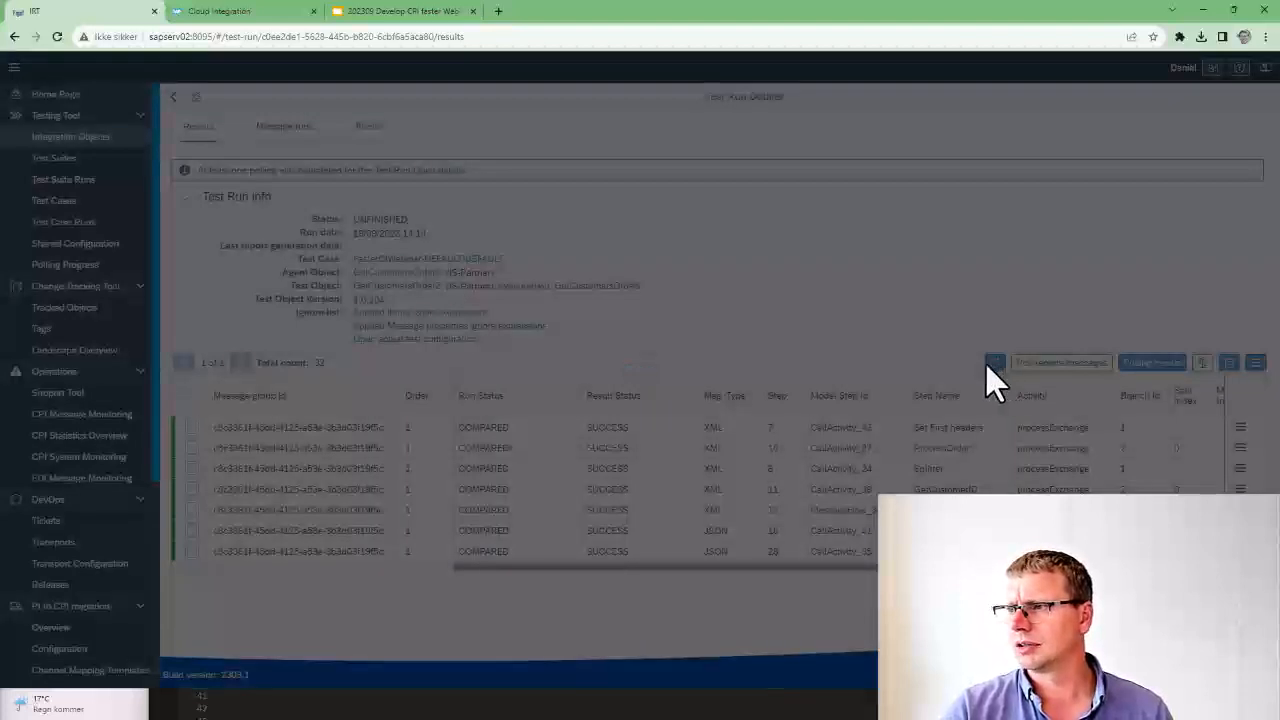
scroll(562, 455, "down", 5)
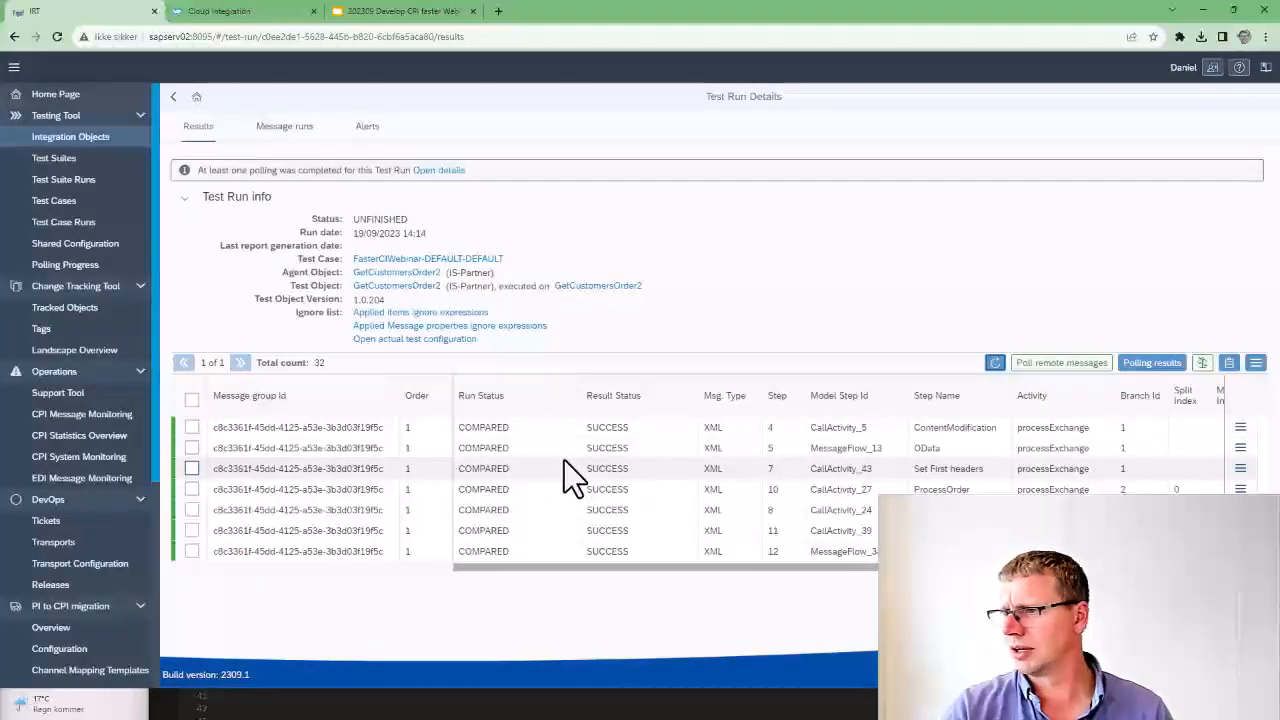
scroll(564, 460, "up", 5)
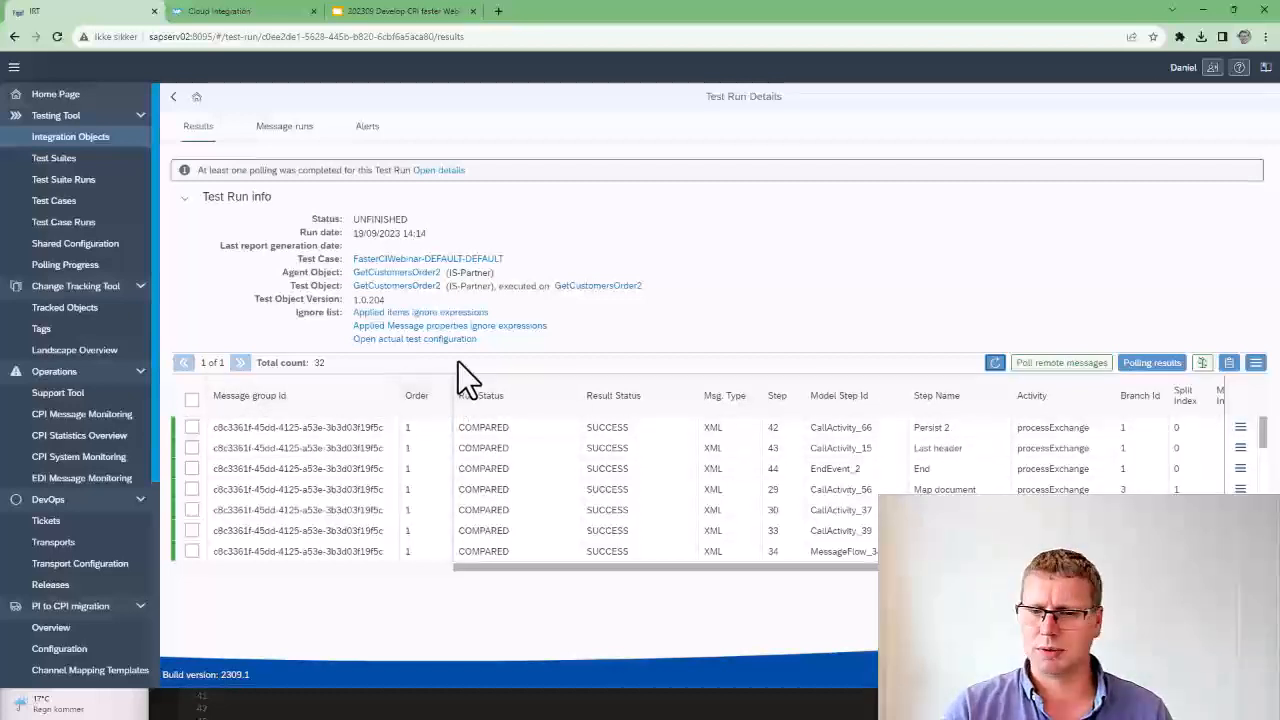
left_click(994, 362)
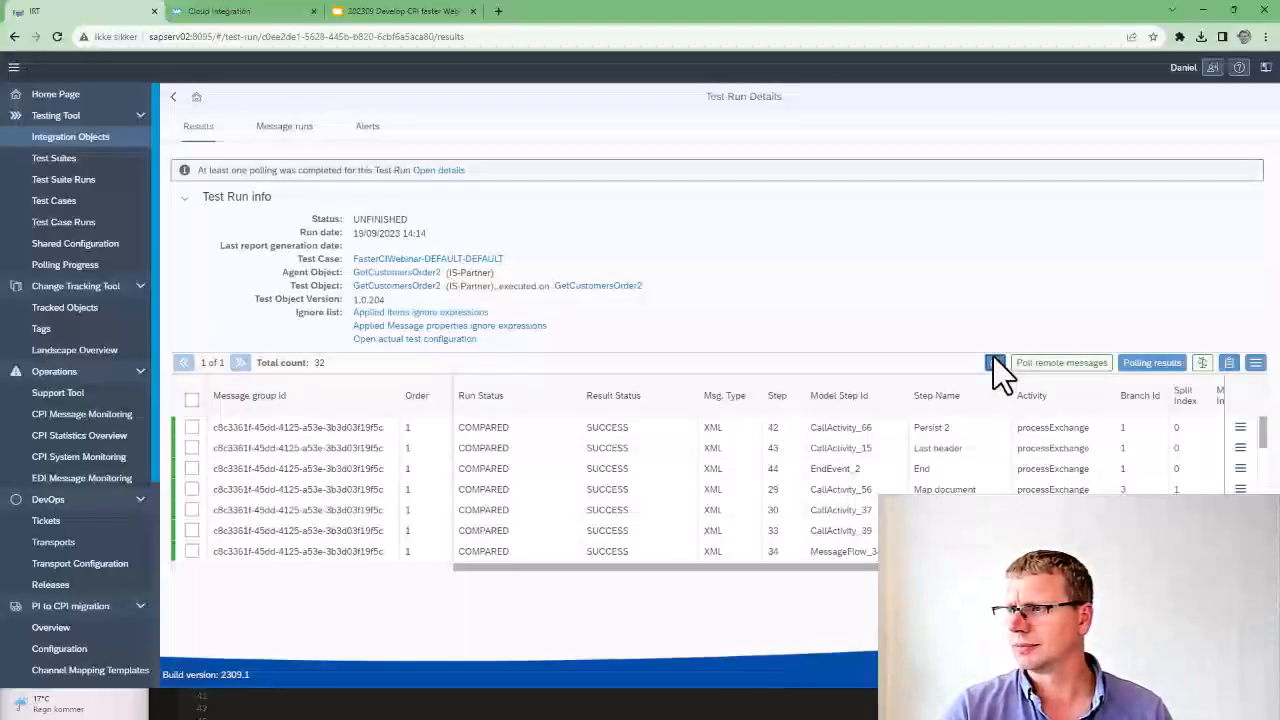
left_click(994, 362)
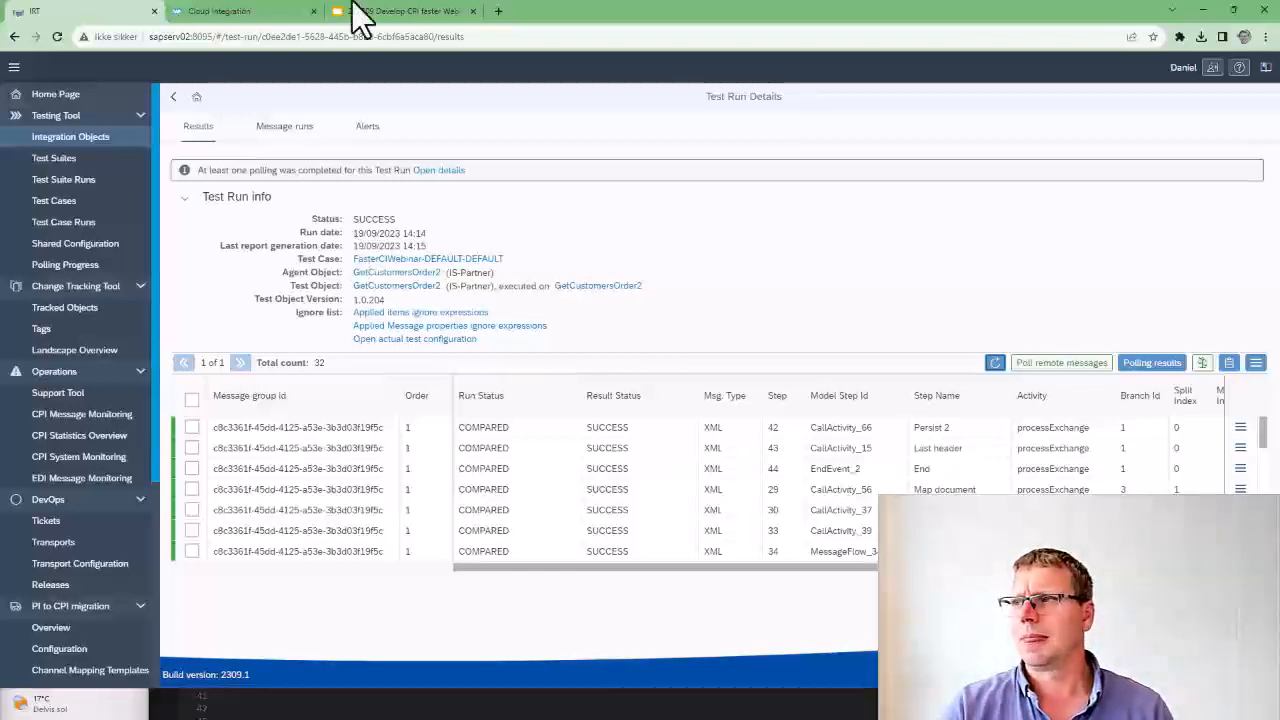
Step: Switch to Cloud Integration and inspect the traced message content before the Last header step of GetCustomersOrder2
left_click(286, 12)
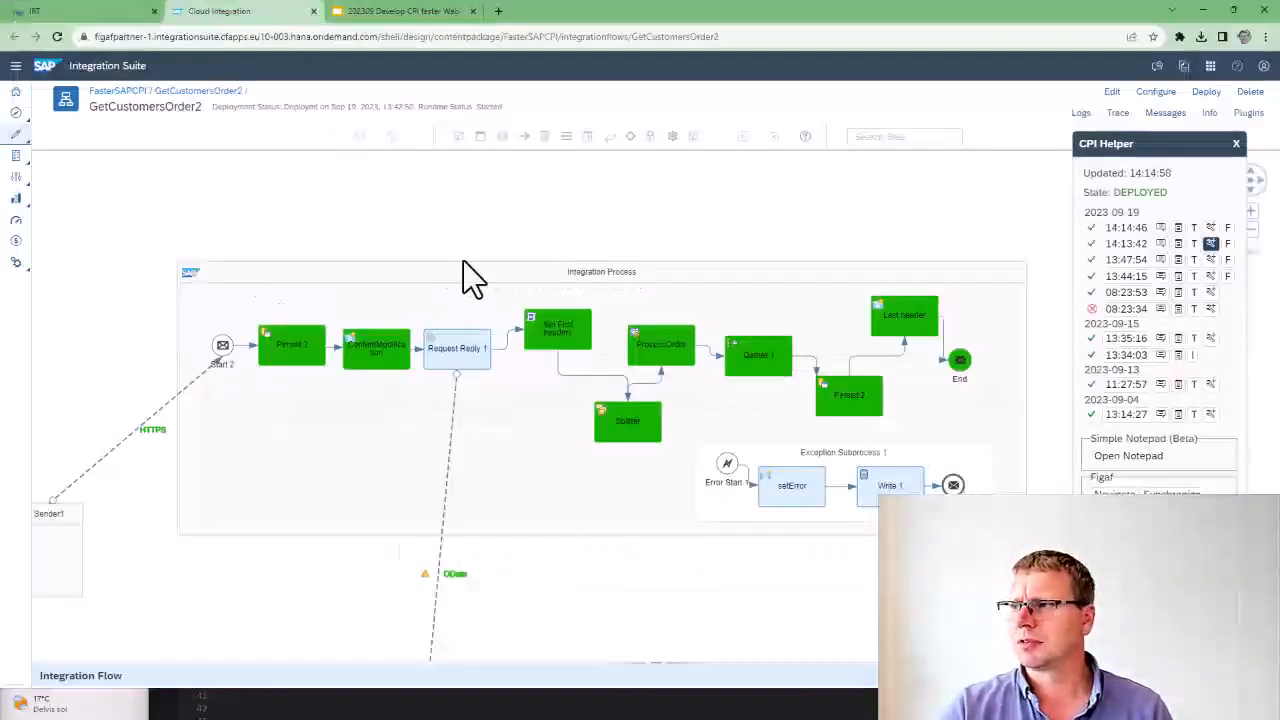
left_click(908, 317)
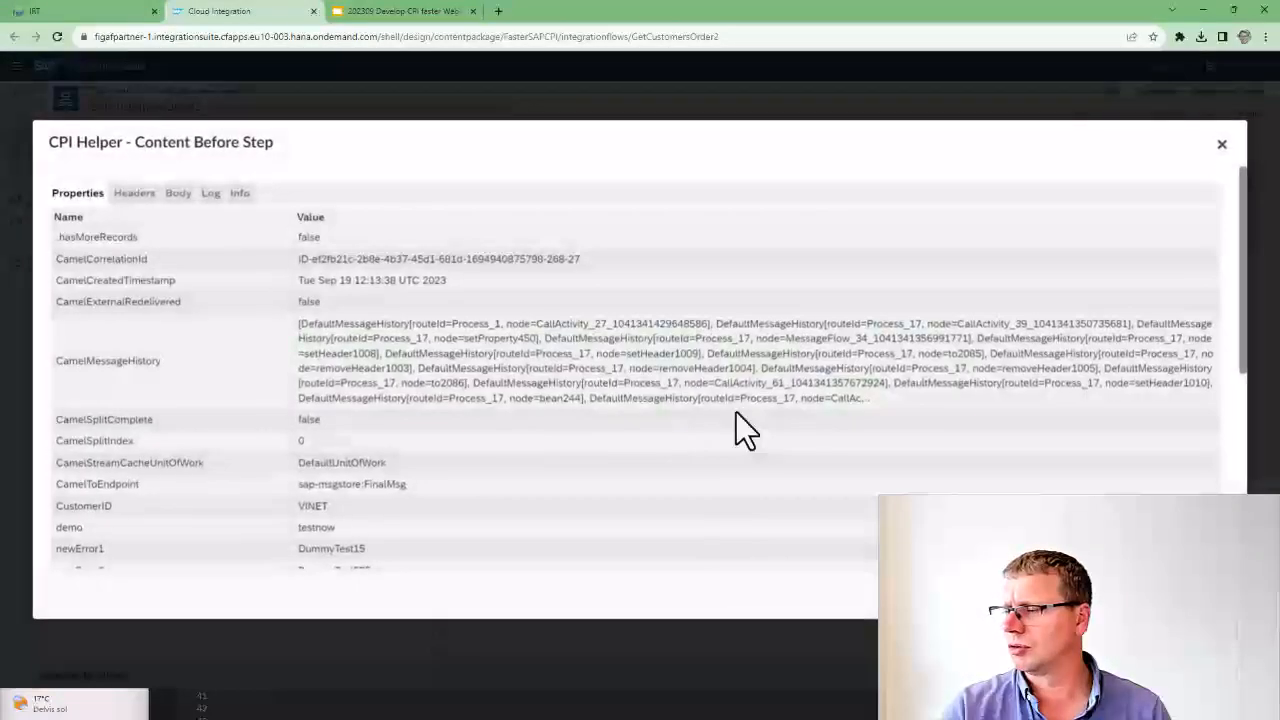
key("Escape")
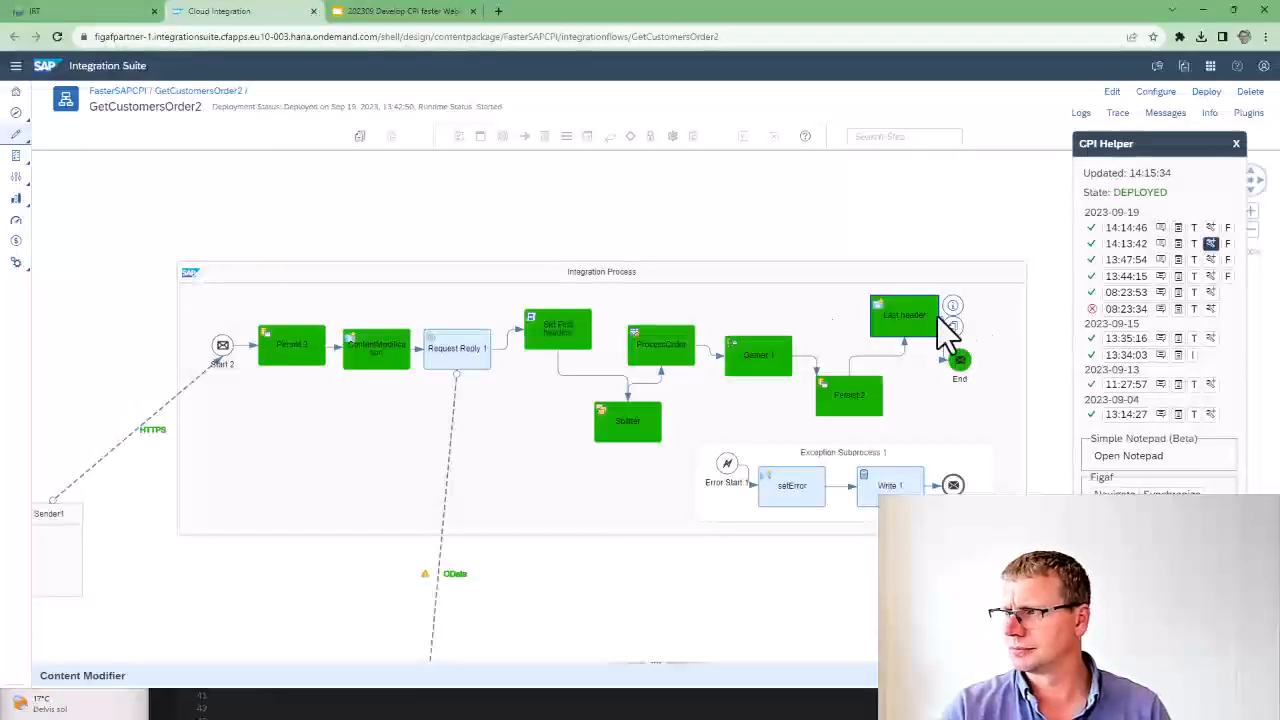
Step: Put the GetCustomersOrder2 flow in edit mode and view the processing settings of its Persist 2 step
left_click(1112, 91)
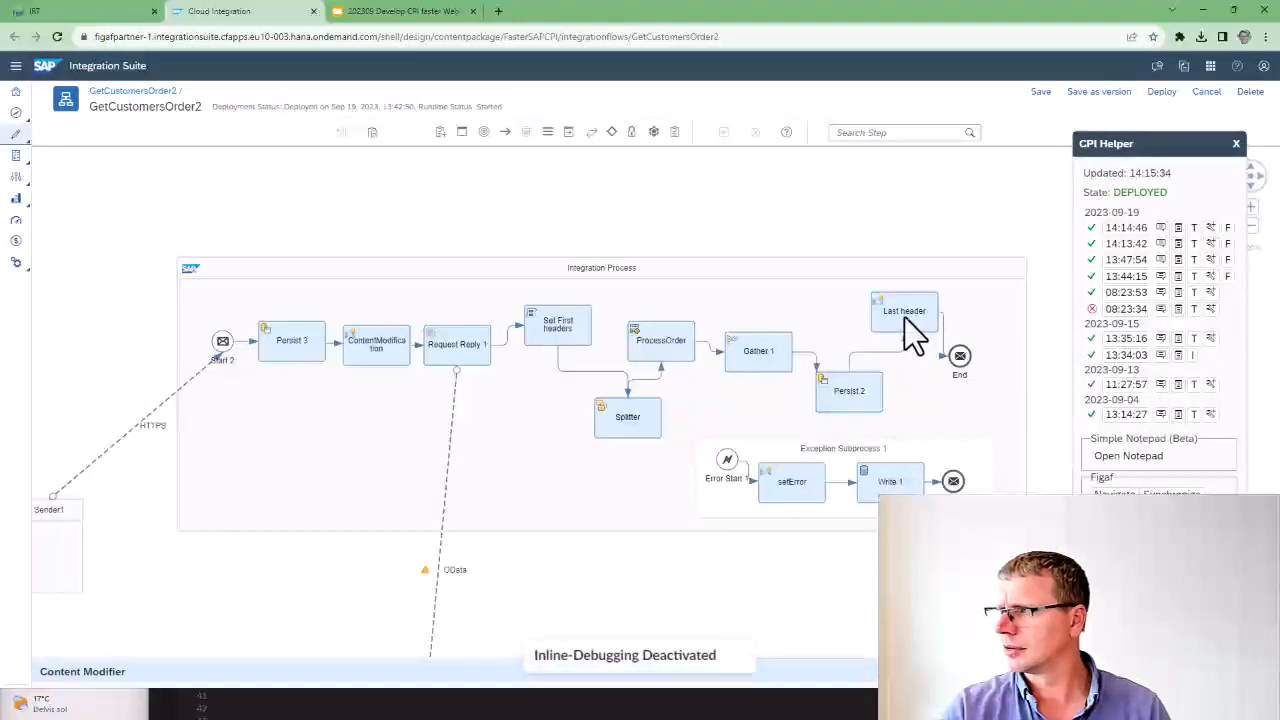
left_click(904, 322)
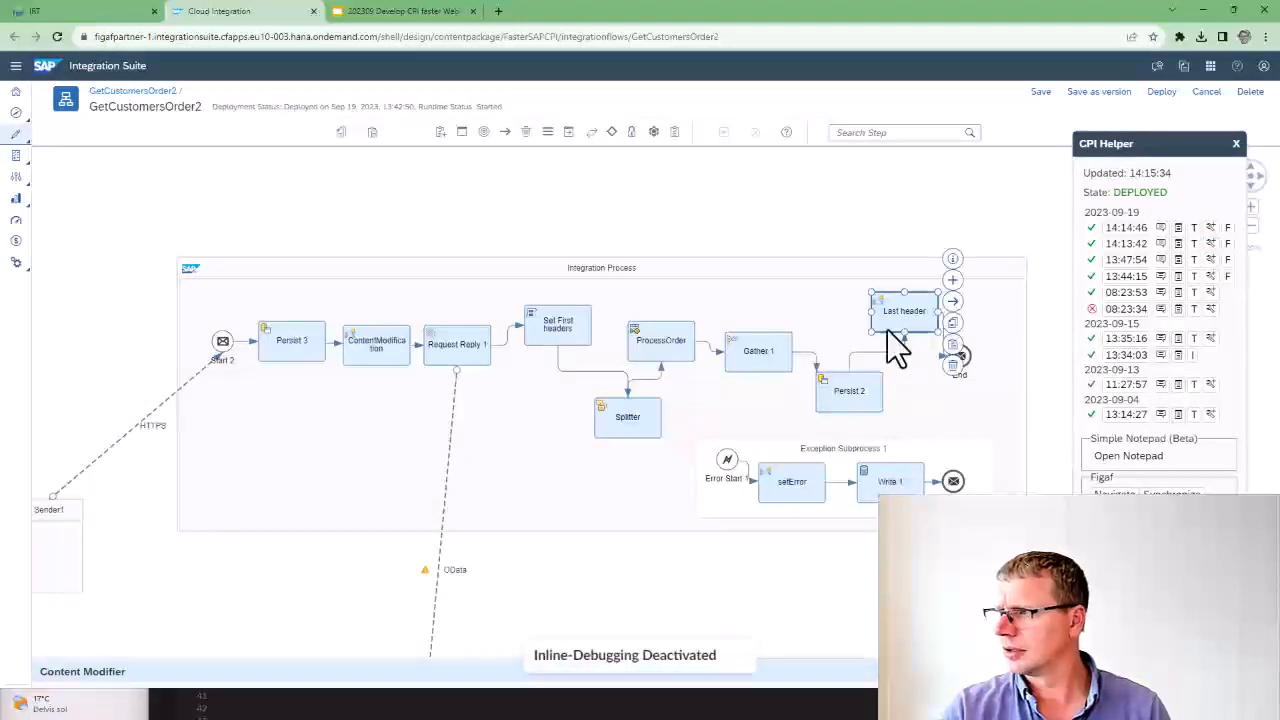
left_click(860, 400)
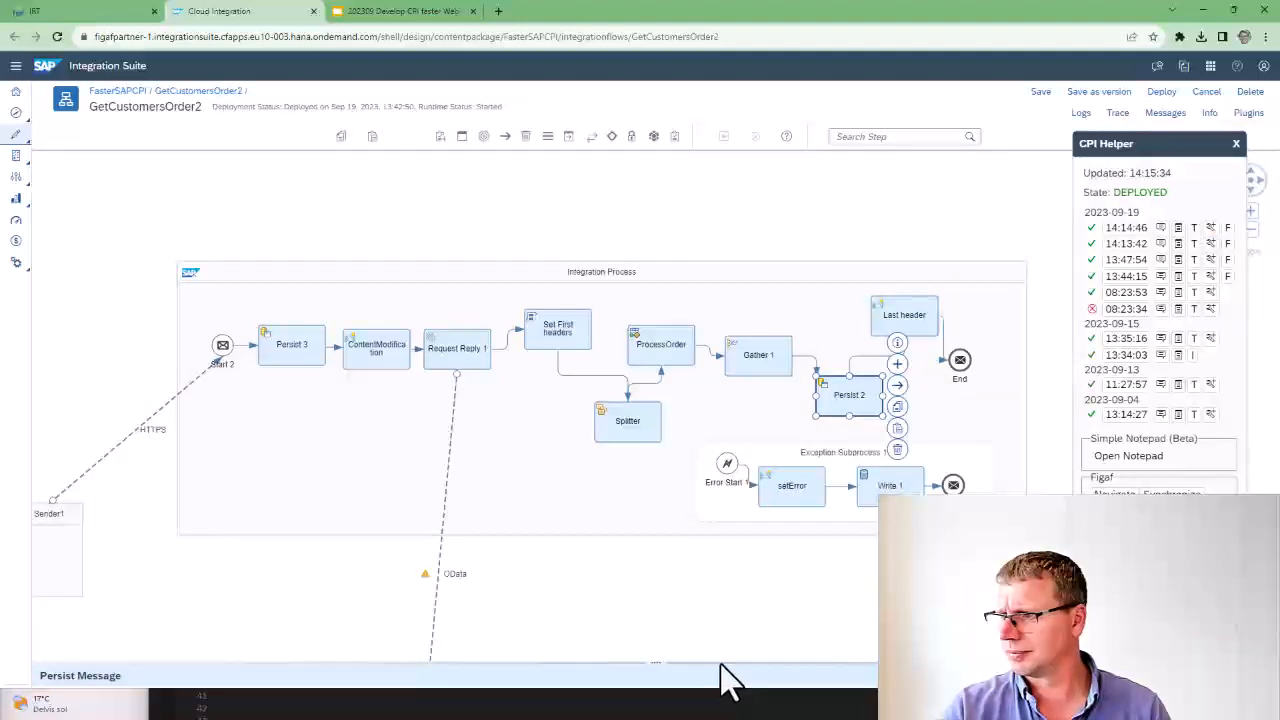
left_click_drag(728, 662, 656, 428)
left_click(143, 466)
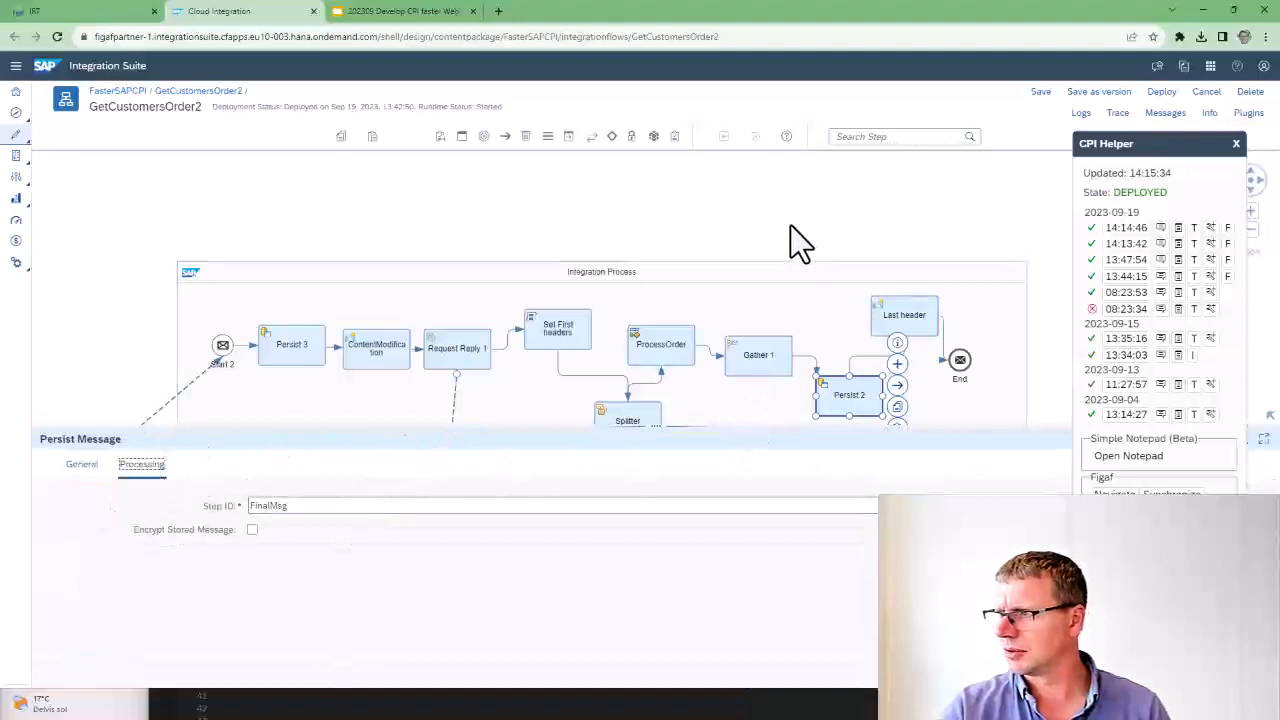
Step: Look through the integration flow's local references and open the CreateCustomer XSLT mapping
left_click_drag(791, 226, 768, 114)
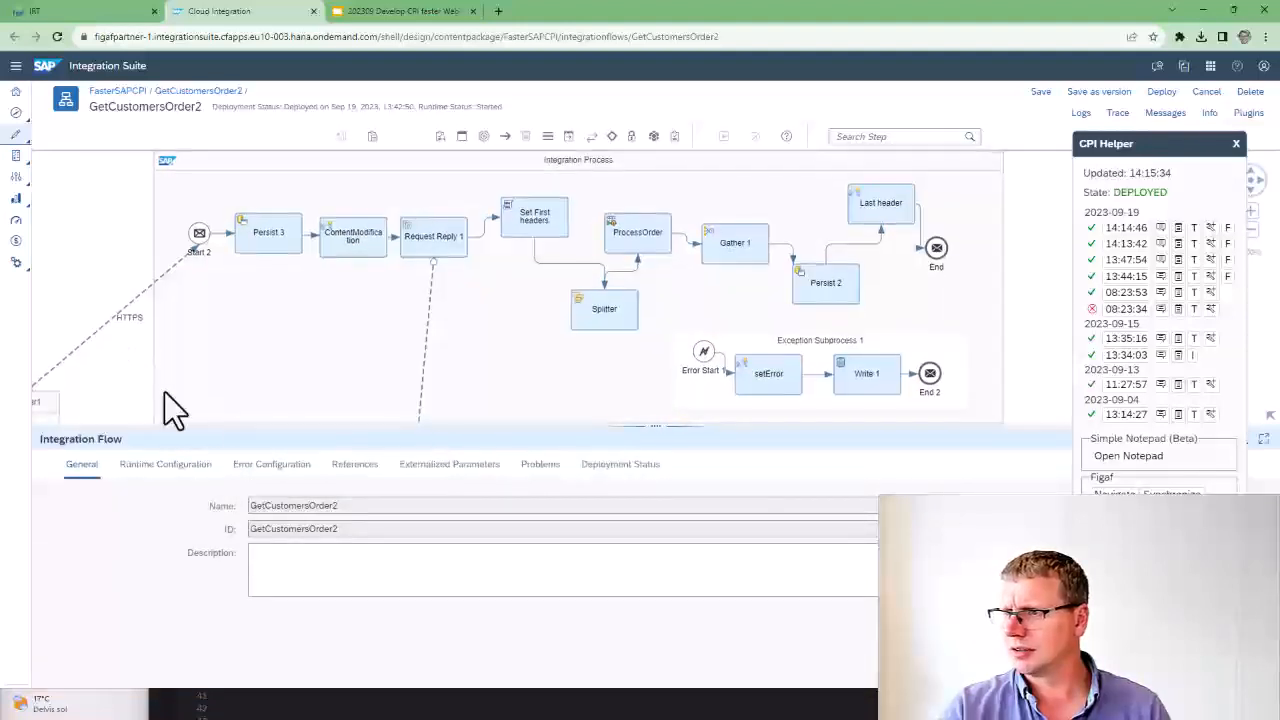
left_click(355, 465)
scroll(197, 655, "down", 4)
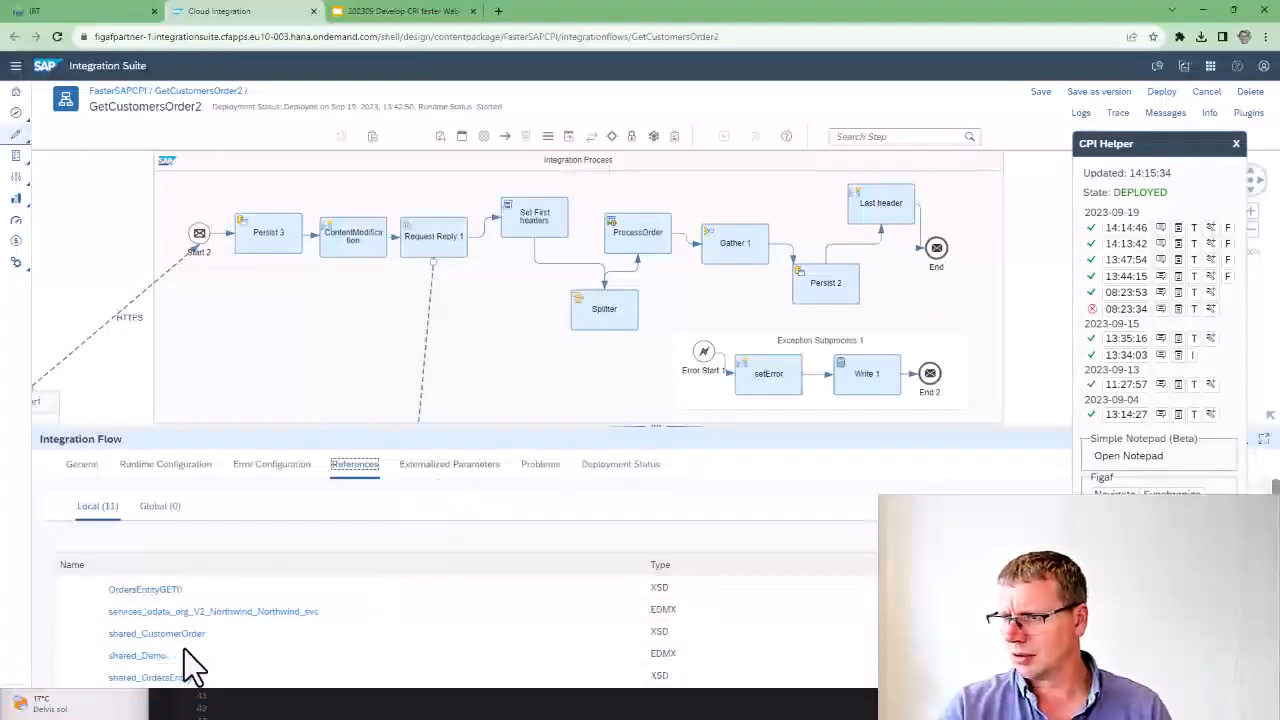
scroll(138, 670, "down", 1)
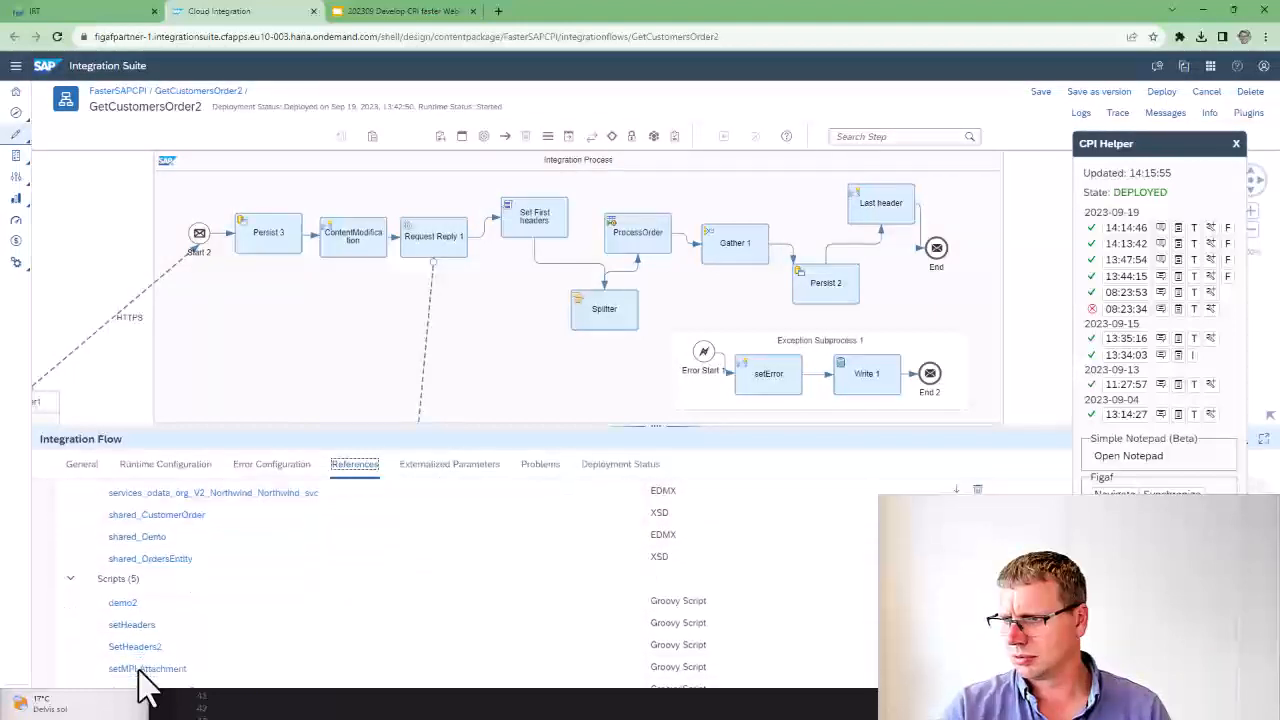
scroll(138, 670, "up", 1)
scroll(145, 680, "up", 3)
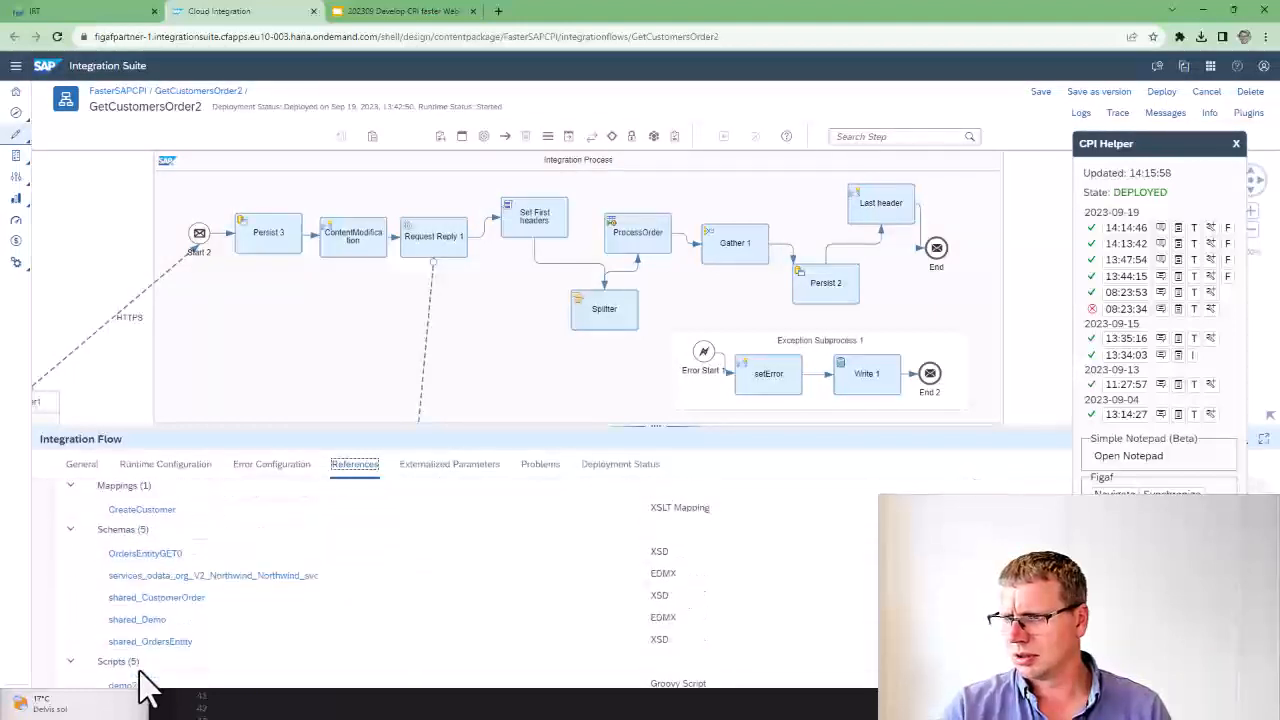
left_click(142, 610)
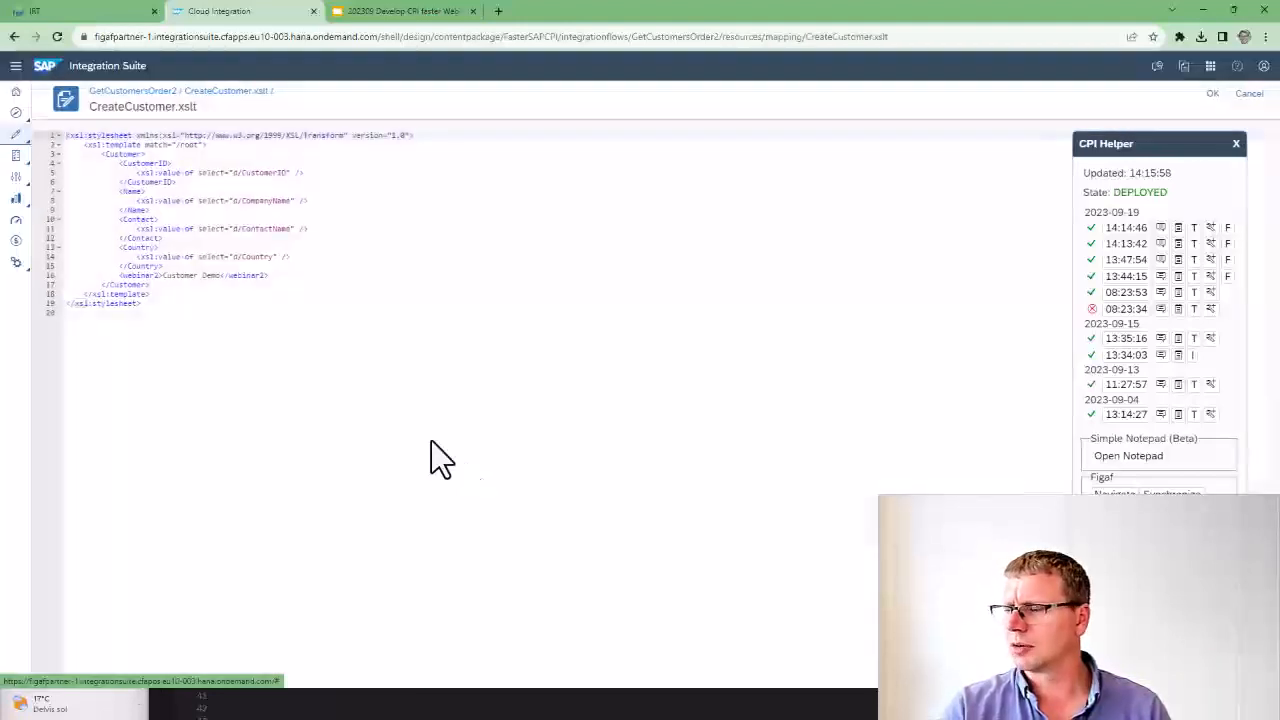
Step: Replace "Customer" with "FASETER" in the webinar2 element of CreateCustomer.xslt and confirm the mapping change
left_click(218, 280)
double_click(194, 280)
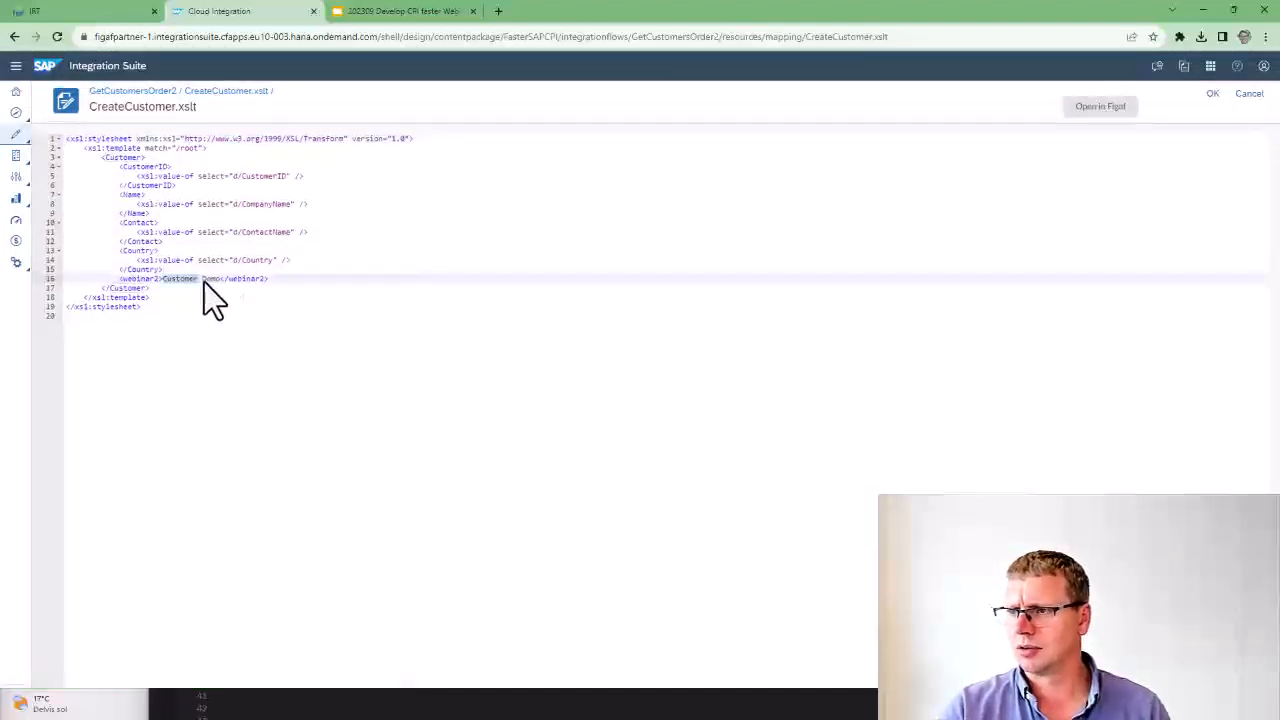
type("FASTER")
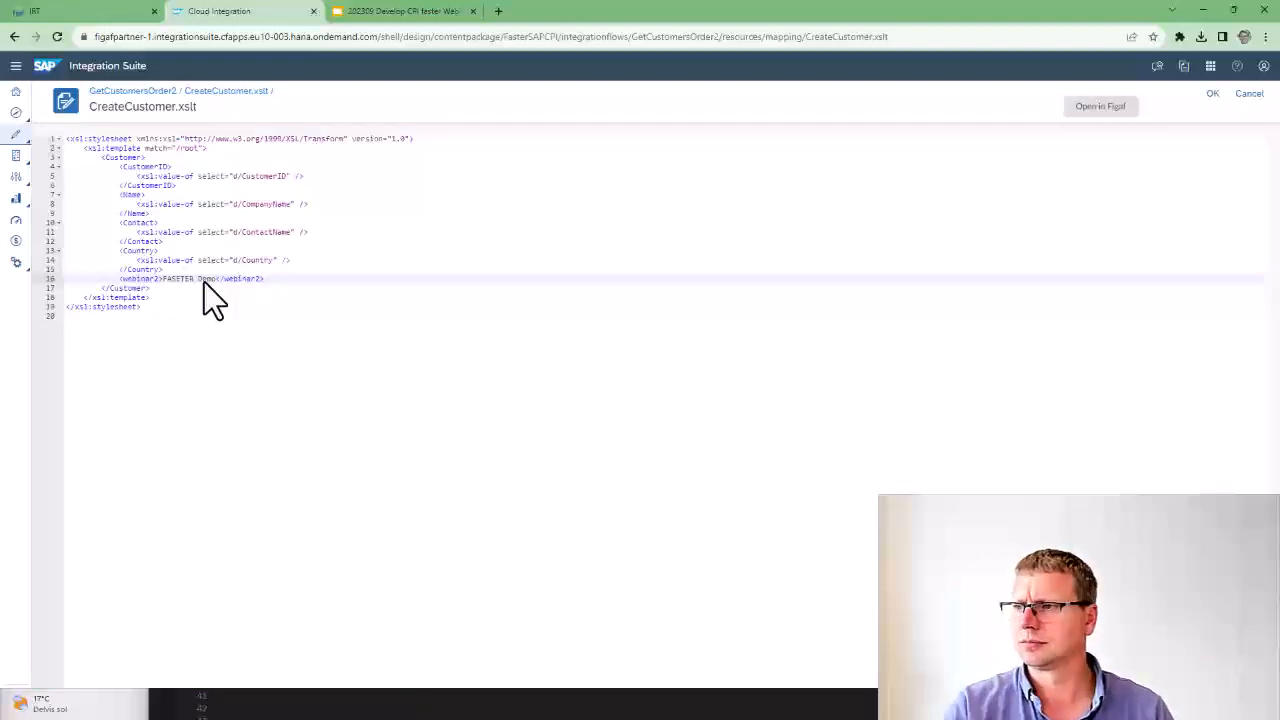
left_click(1208, 96)
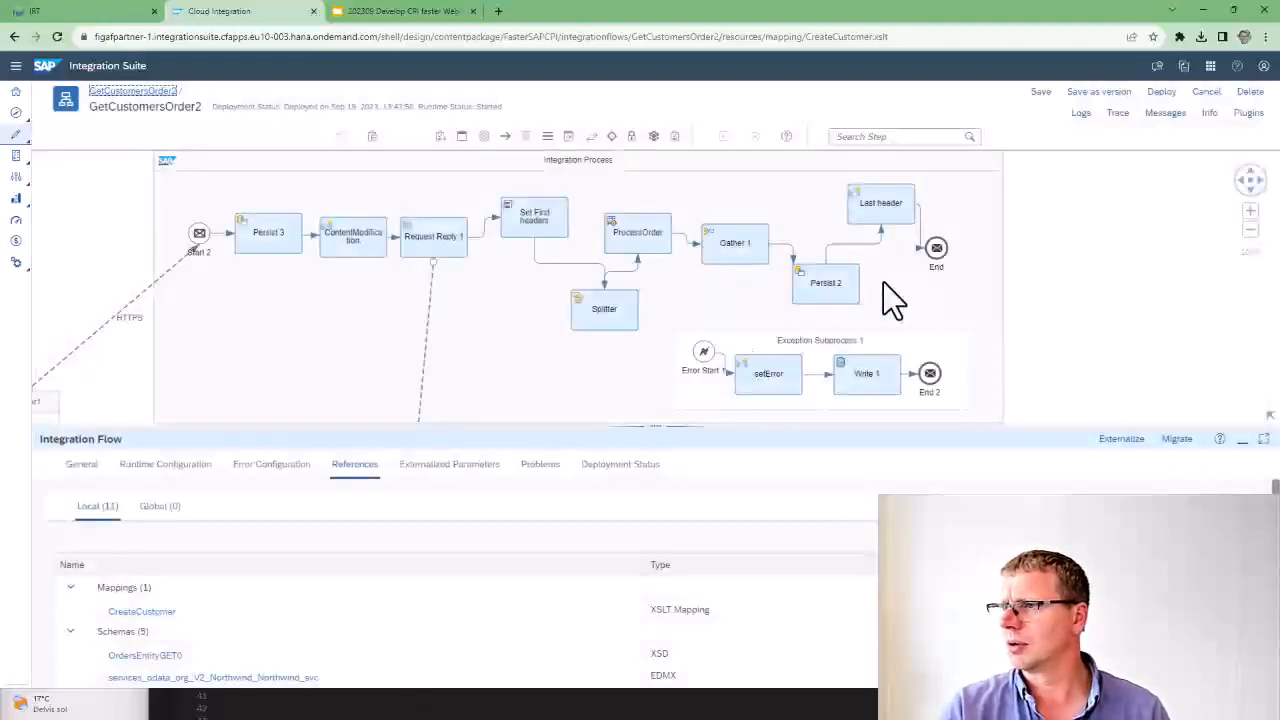
Step: Save the GetCustomersOrder2 flow as version 1.0.205 and deploy it on the Cloud Integration runtime profile
left_click(1096, 92)
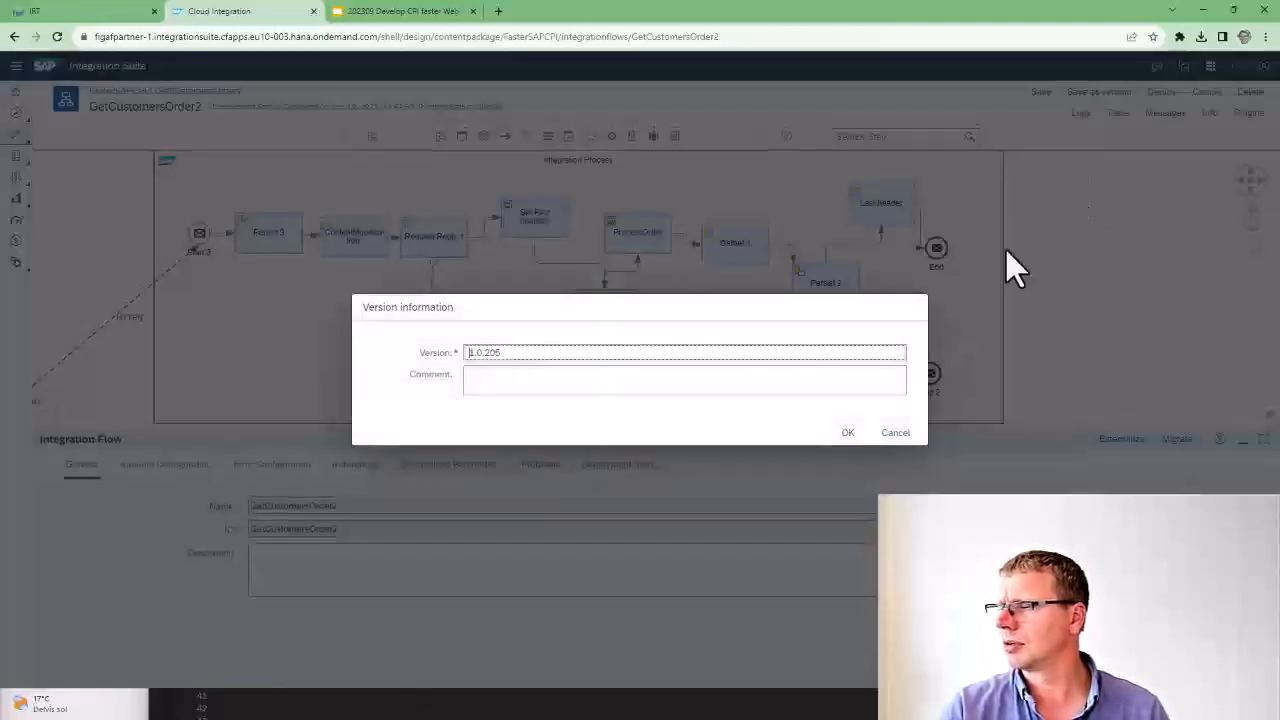
left_click(846, 434)
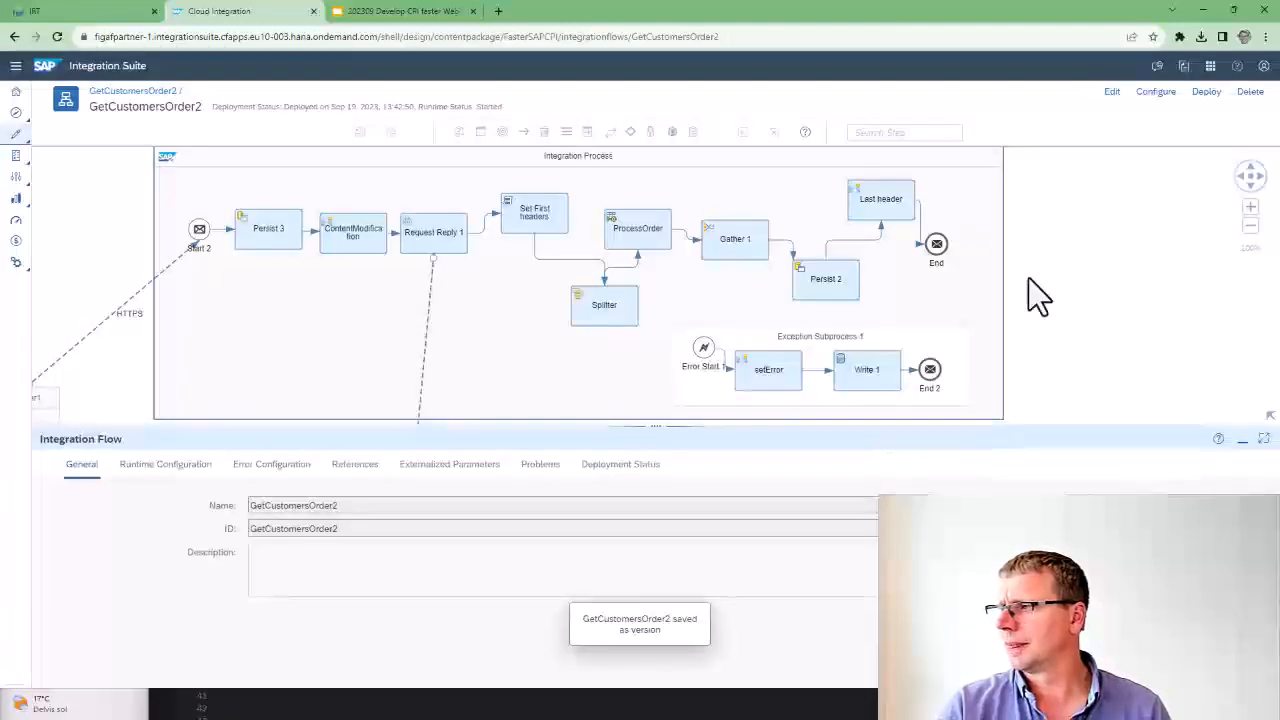
left_click(1216, 90)
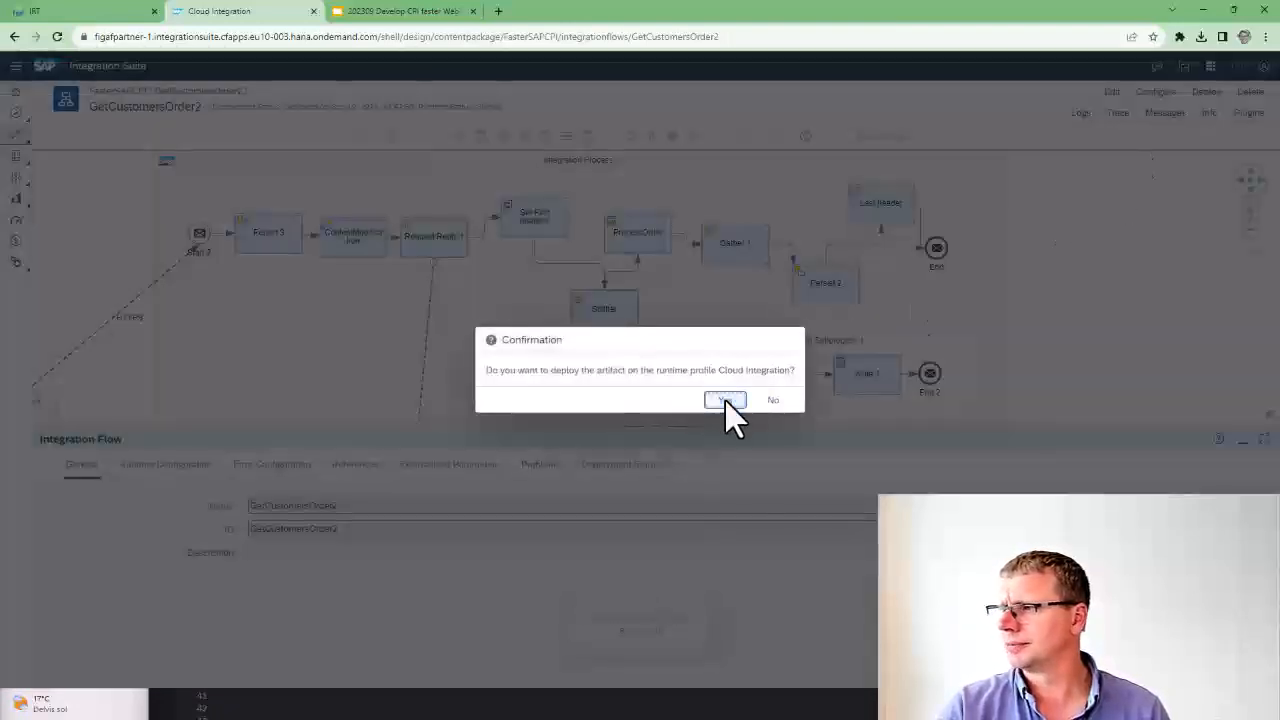
left_click(724, 401)
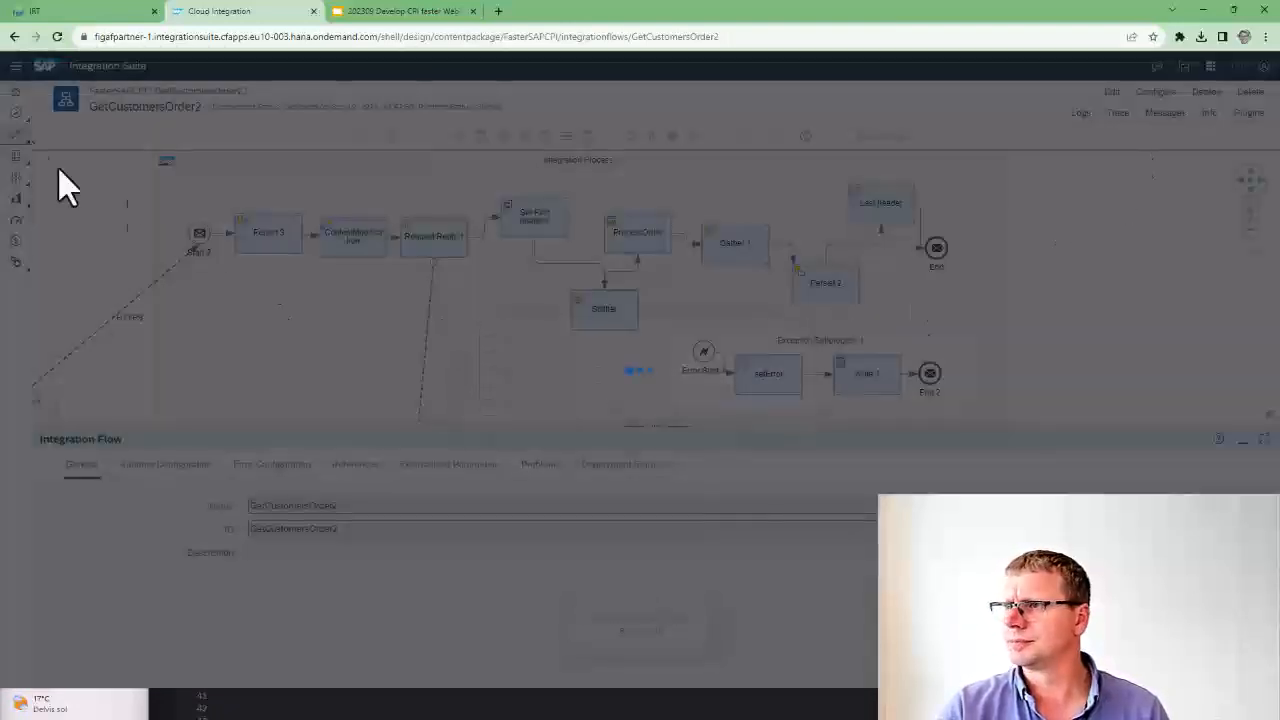
Step: Switch to IRT, run the GetCustomersOrder2 regression test case again, and open and refresh the new run's results
left_click(60, 9)
left_click(174, 96)
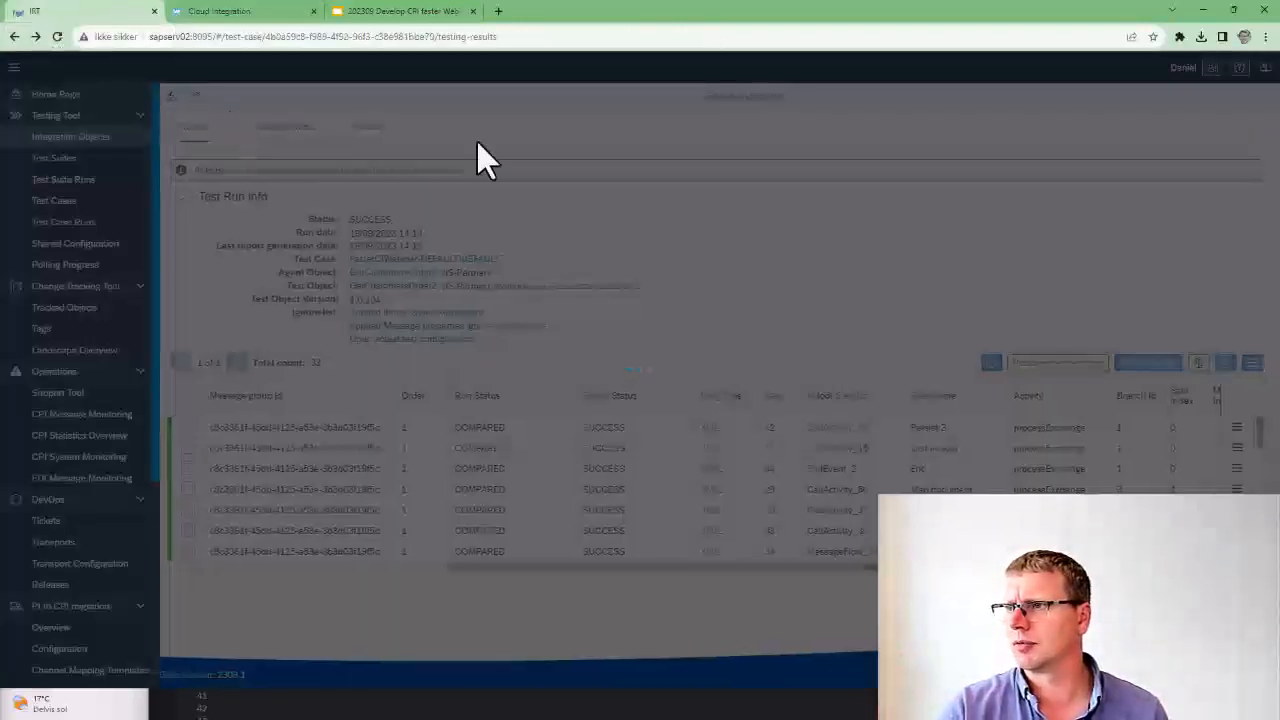
left_click(1025, 164)
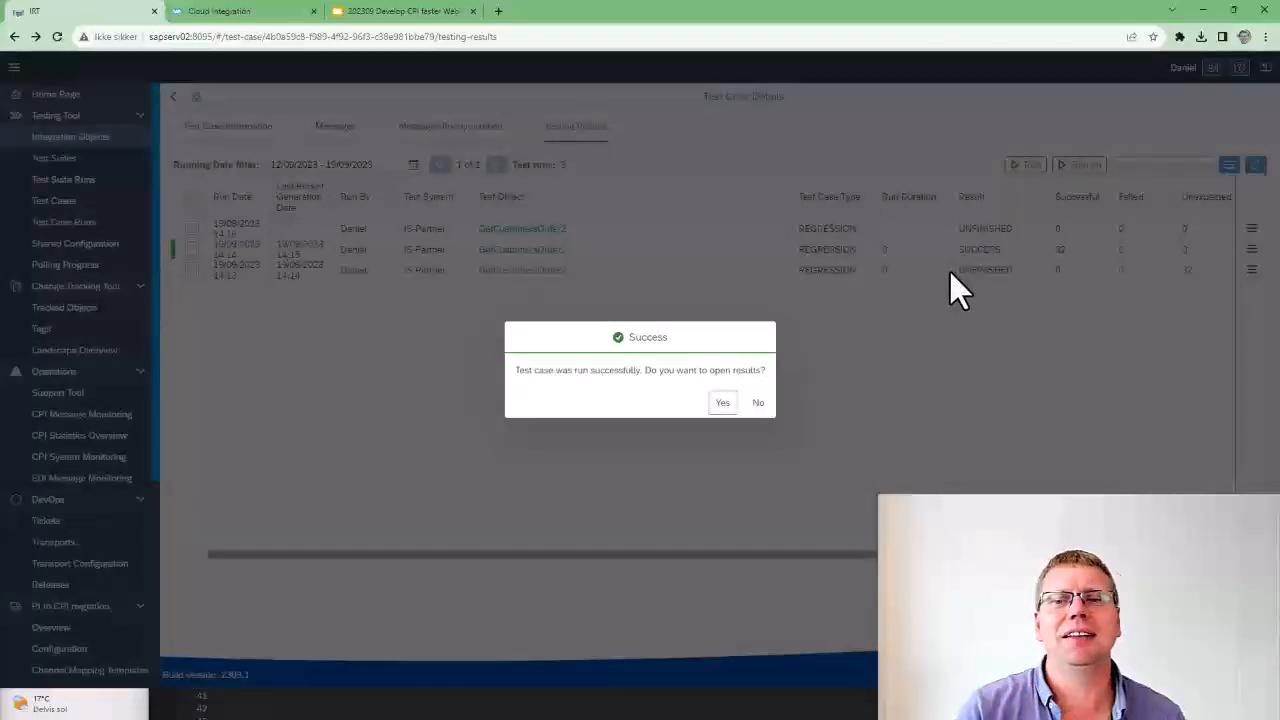
left_click(718, 400)
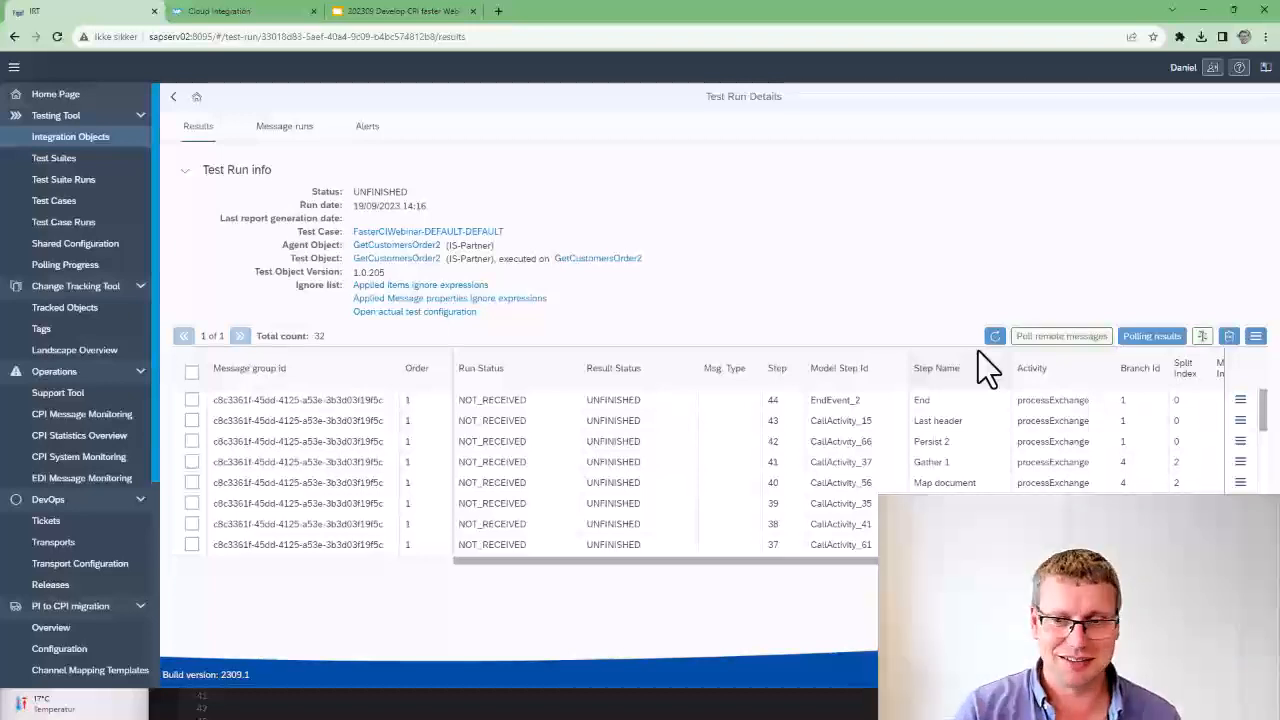
left_click(993, 338)
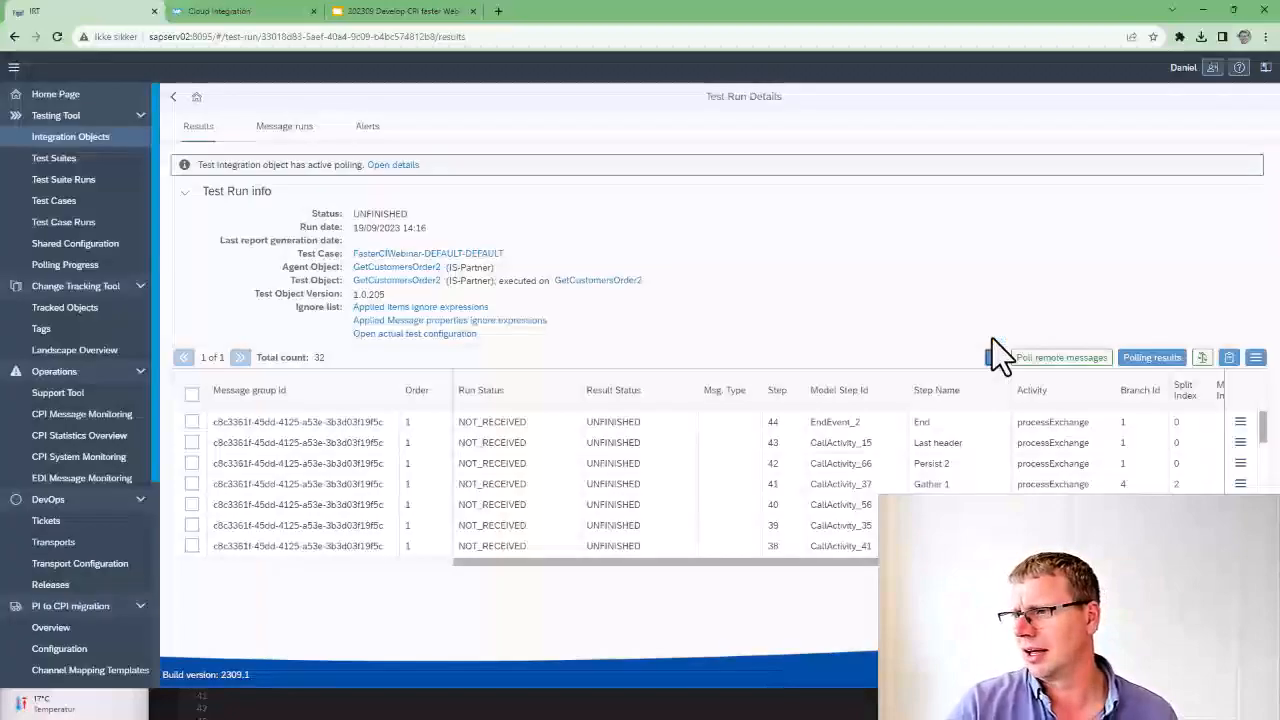
left_click(991, 355)
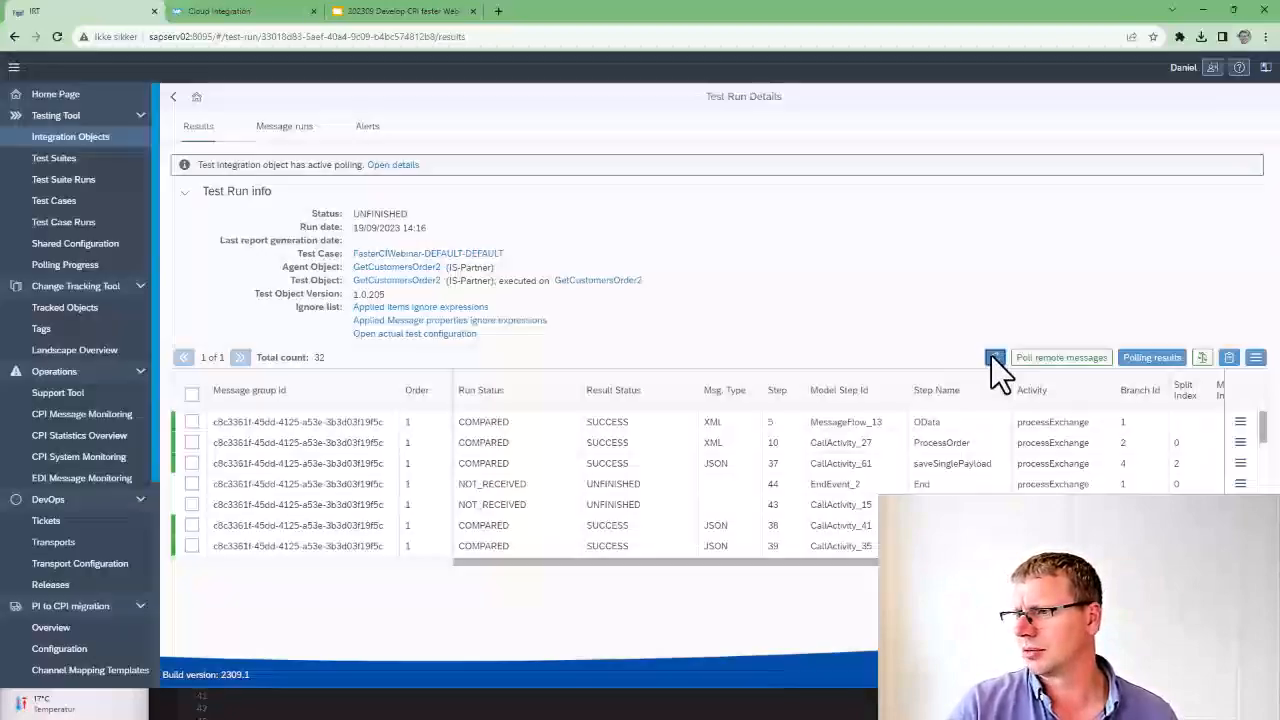
left_click(991, 355)
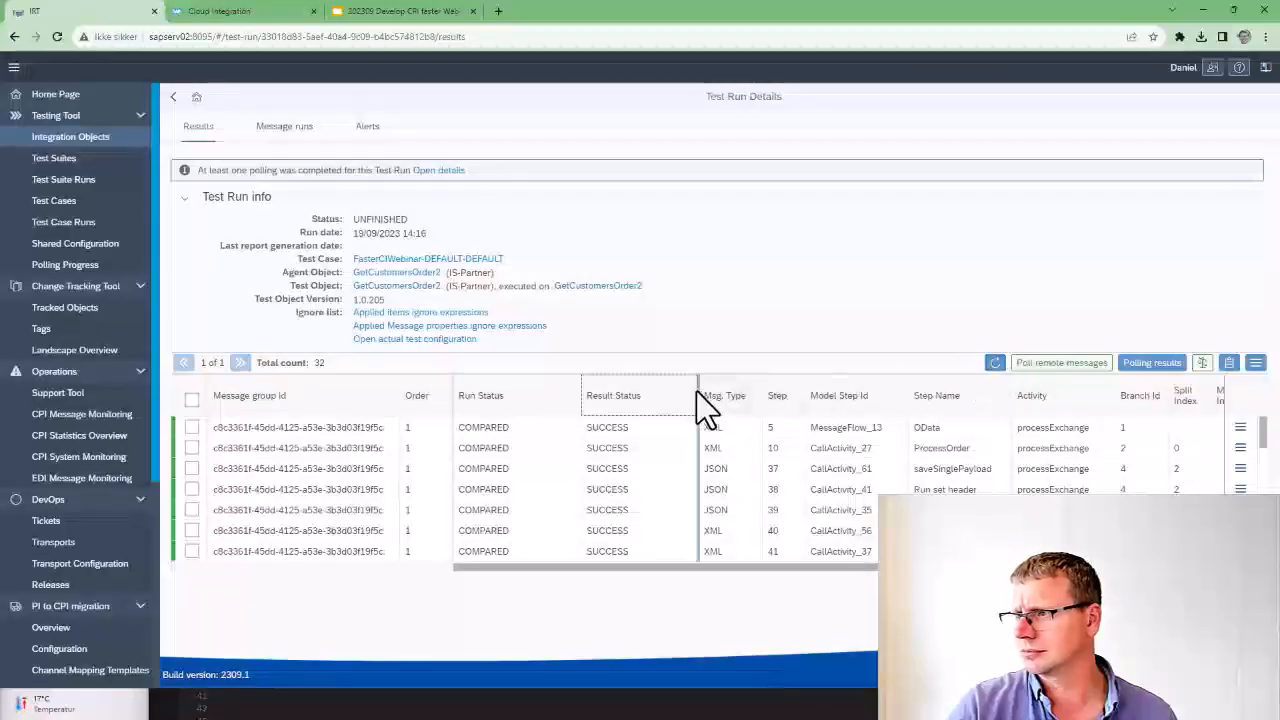
Step: Sort the test run results by result status and review the expected and actual differences for the Last header step
left_click(628, 398)
left_click(683, 450)
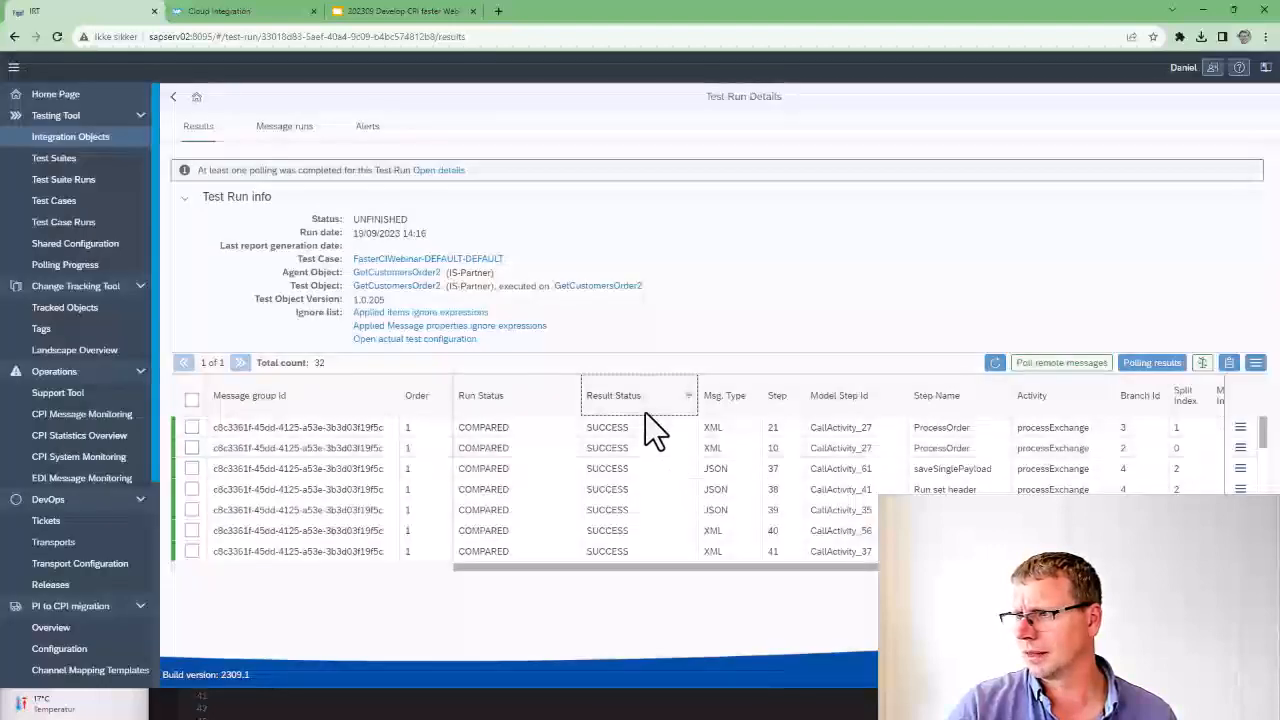
scroll(646, 438, "down", 10)
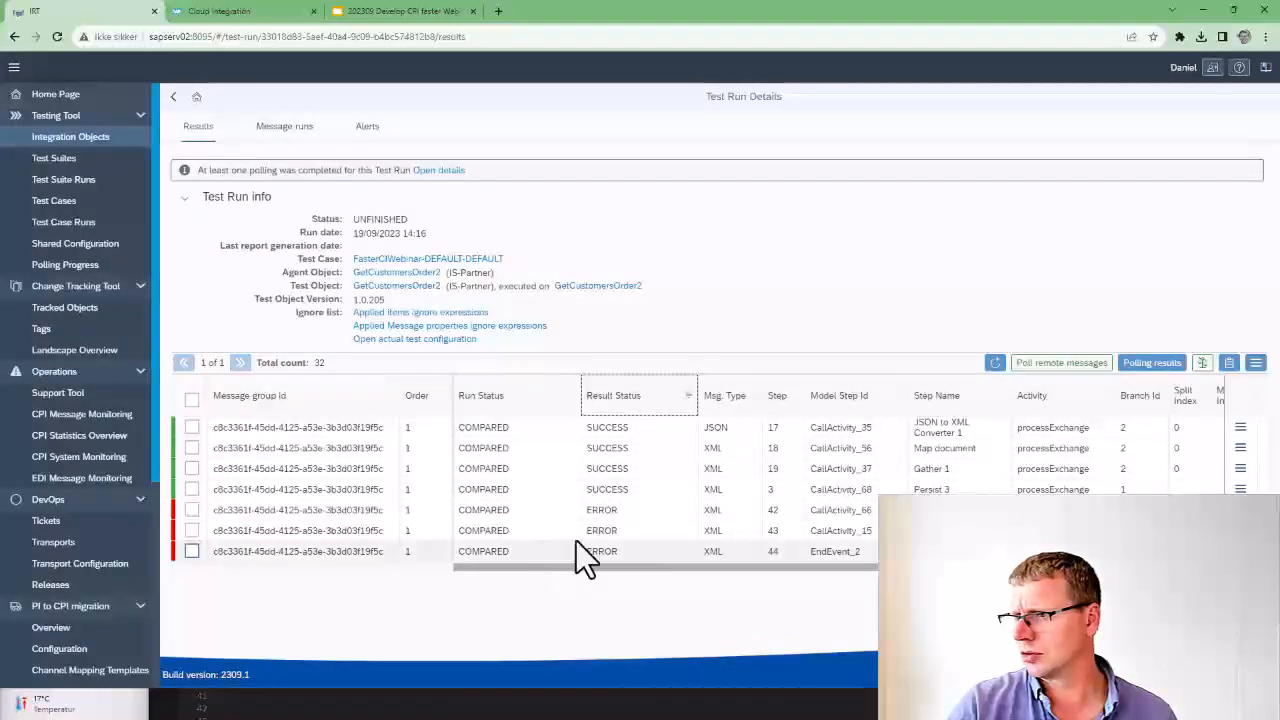
left_click(1240, 531)
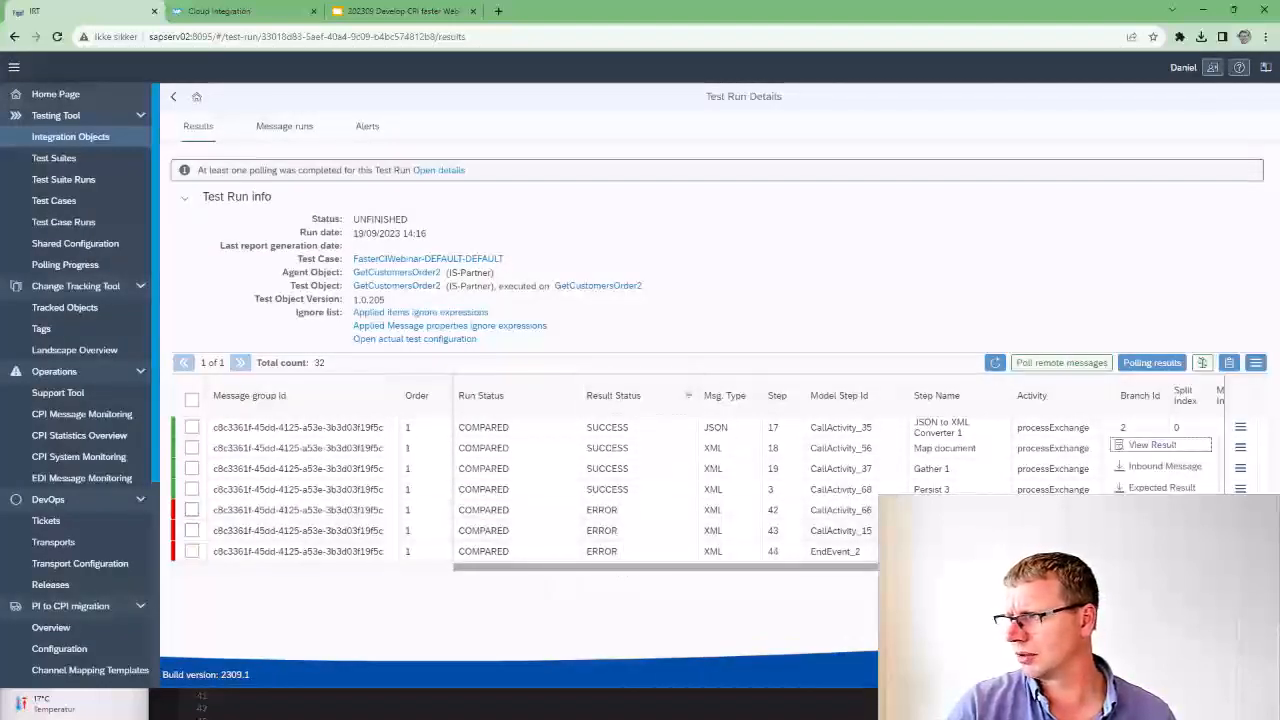
left_click(1160, 445)
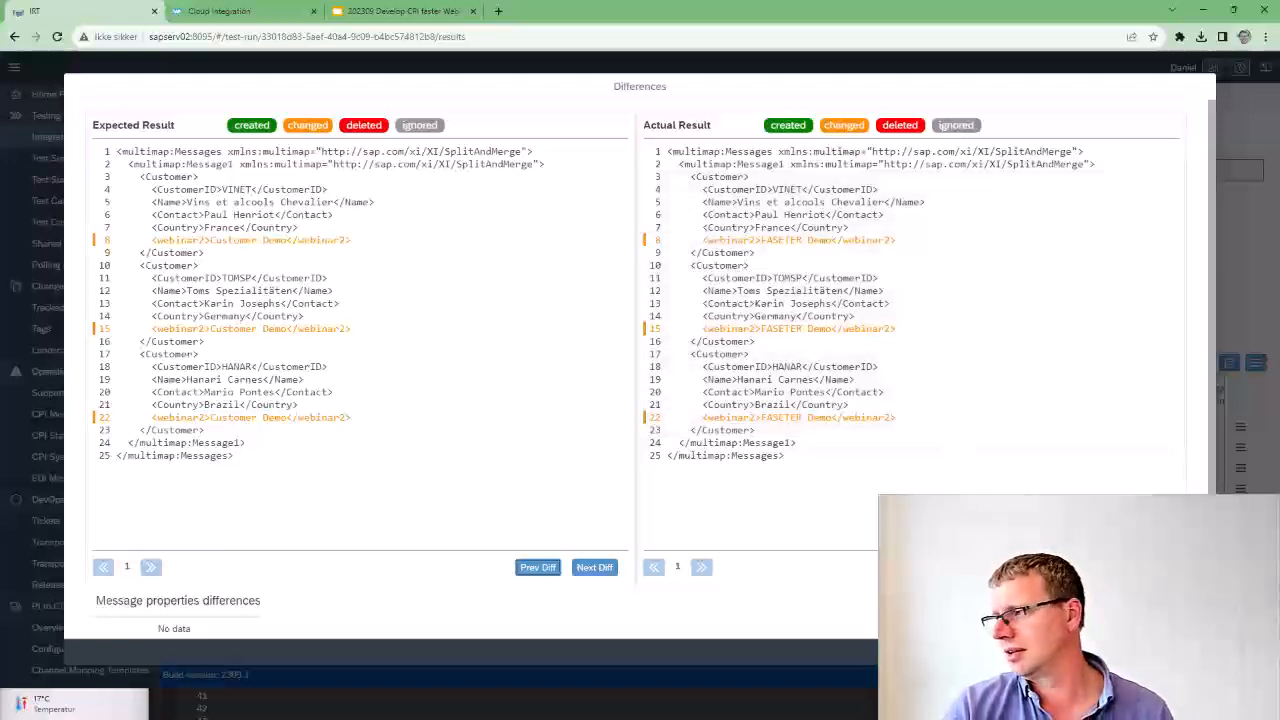
key("Escape")
Step: Select all messages in the test run and update the test case using the test run results
left_click(192, 399)
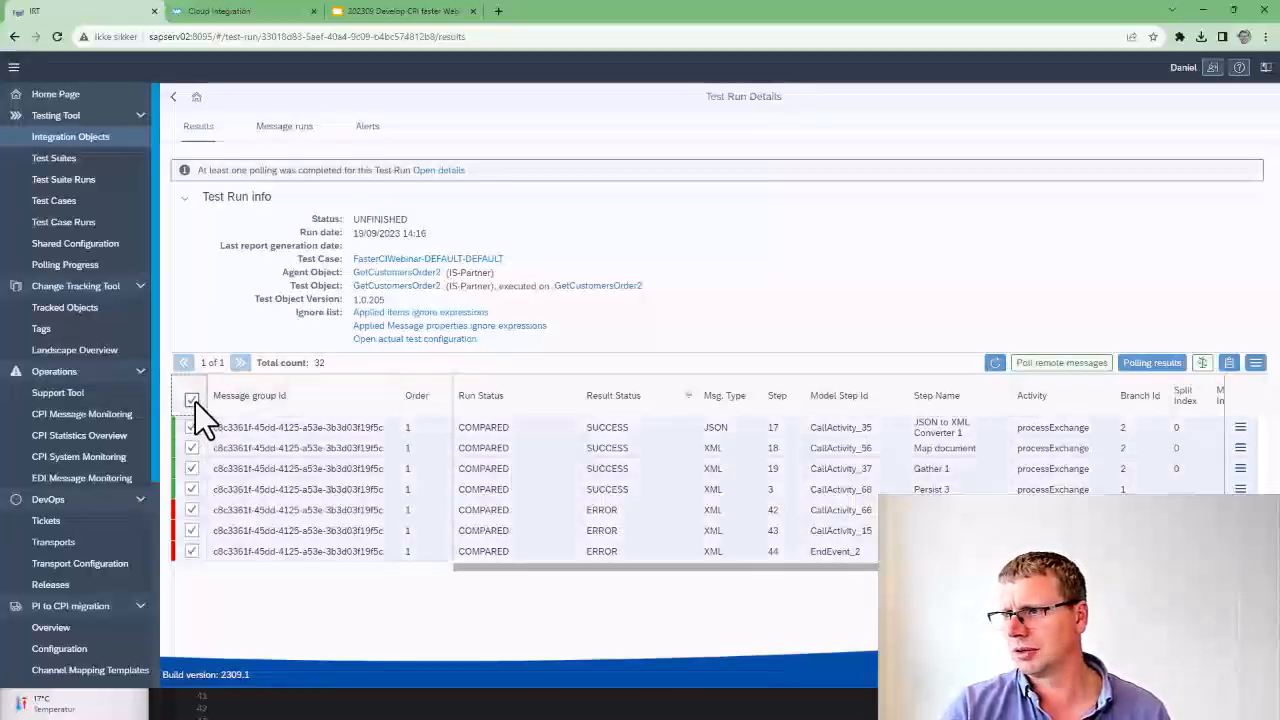
left_click(1256, 362)
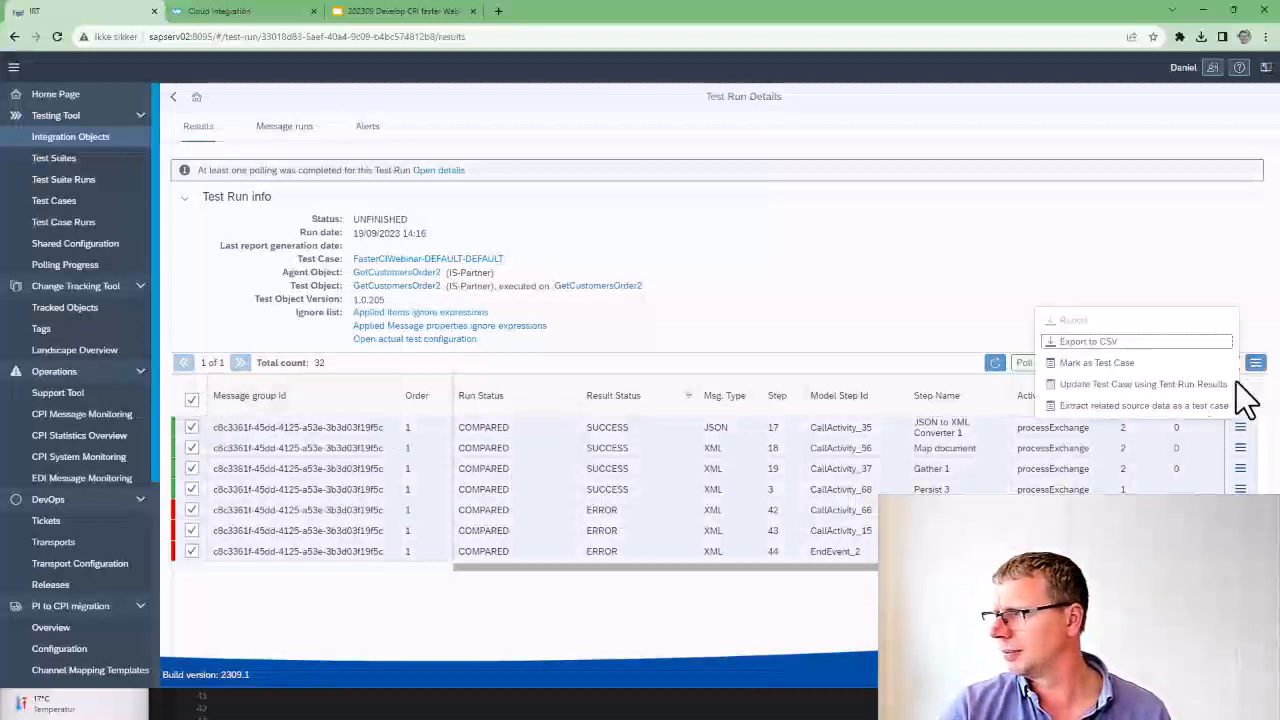
left_click(1146, 386)
left_click(578, 408)
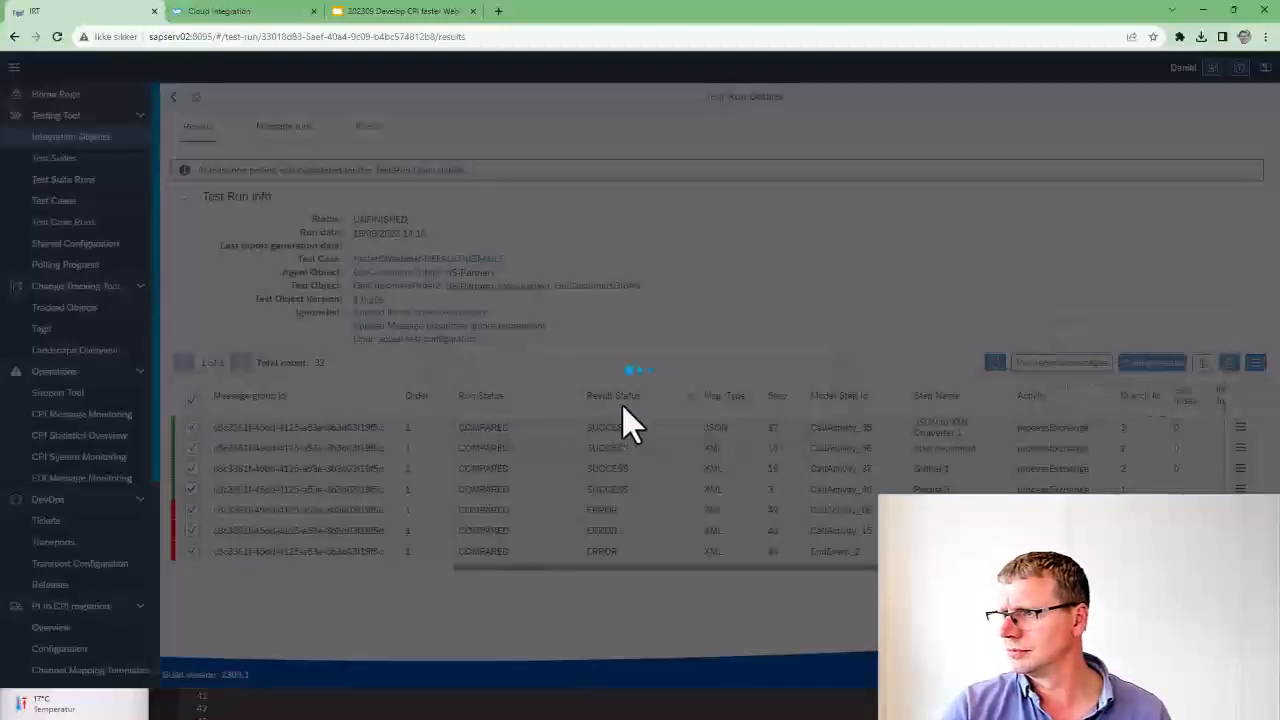
left_click(722, 400)
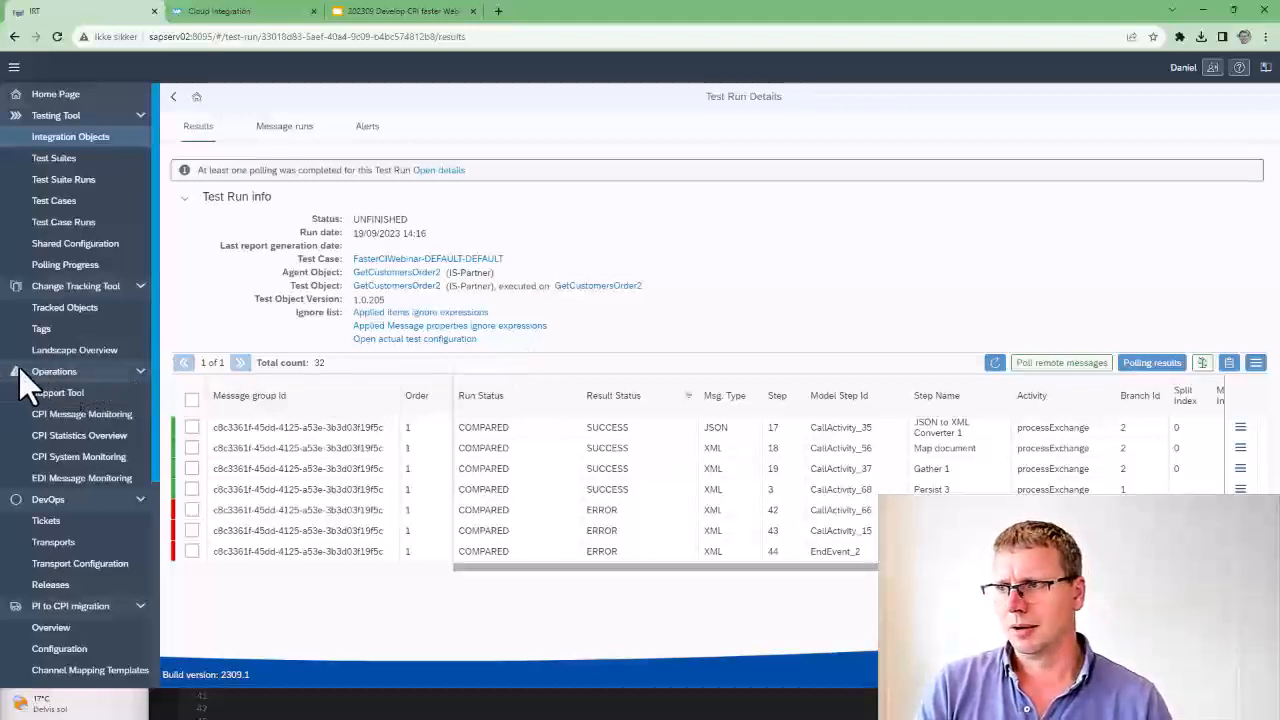
Step: Enable "Don't use original receiver communication (mock endpoints)" in the actual test configuration and save it
left_click(410, 339)
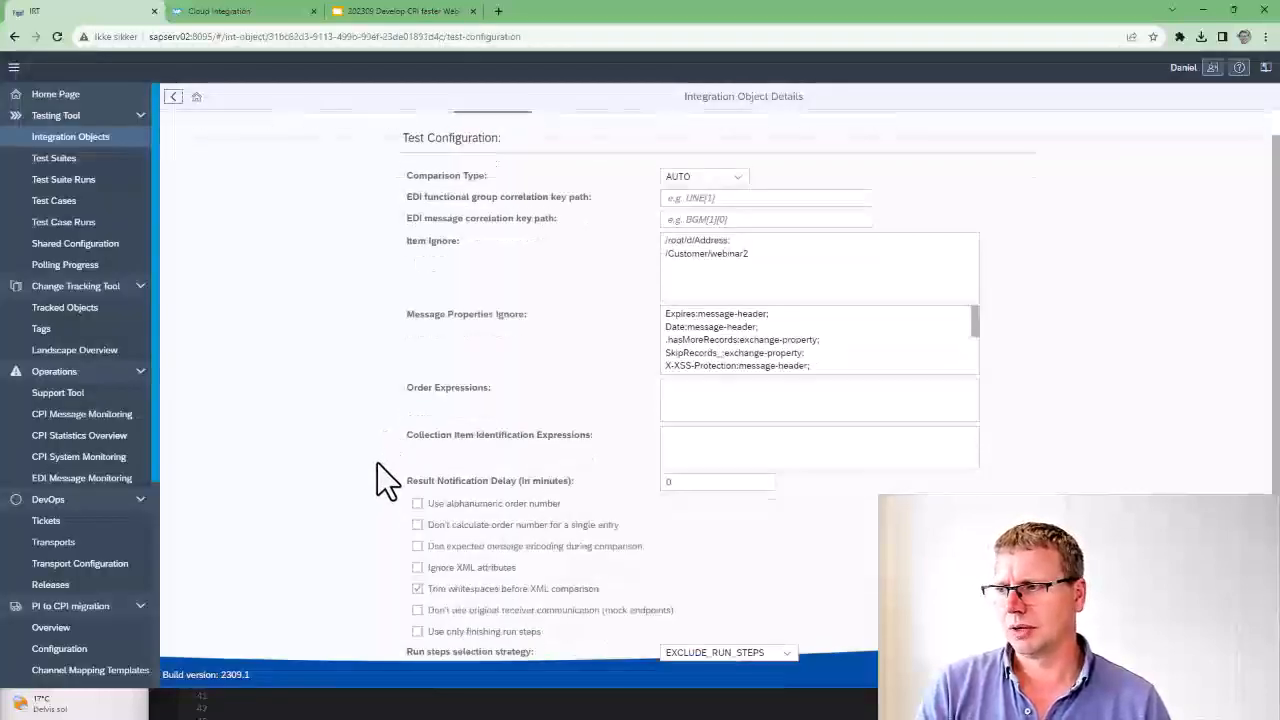
scroll(470, 510, "down", 1)
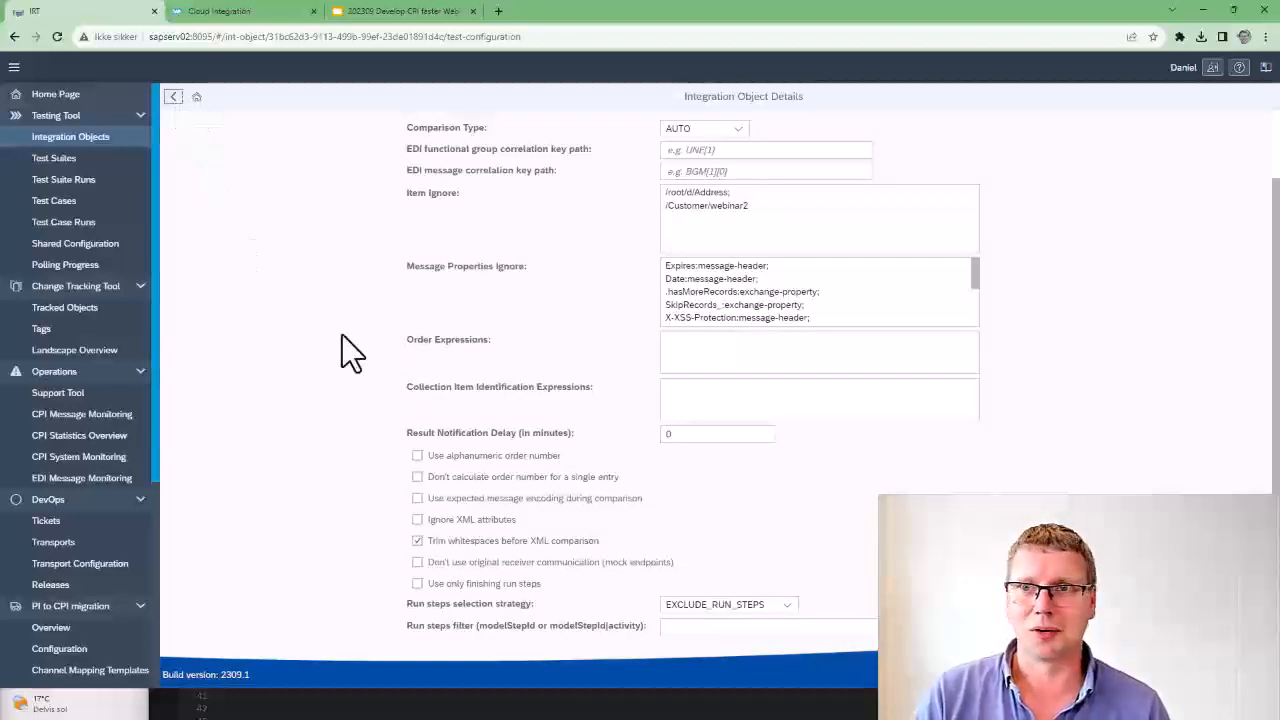
left_click(459, 566)
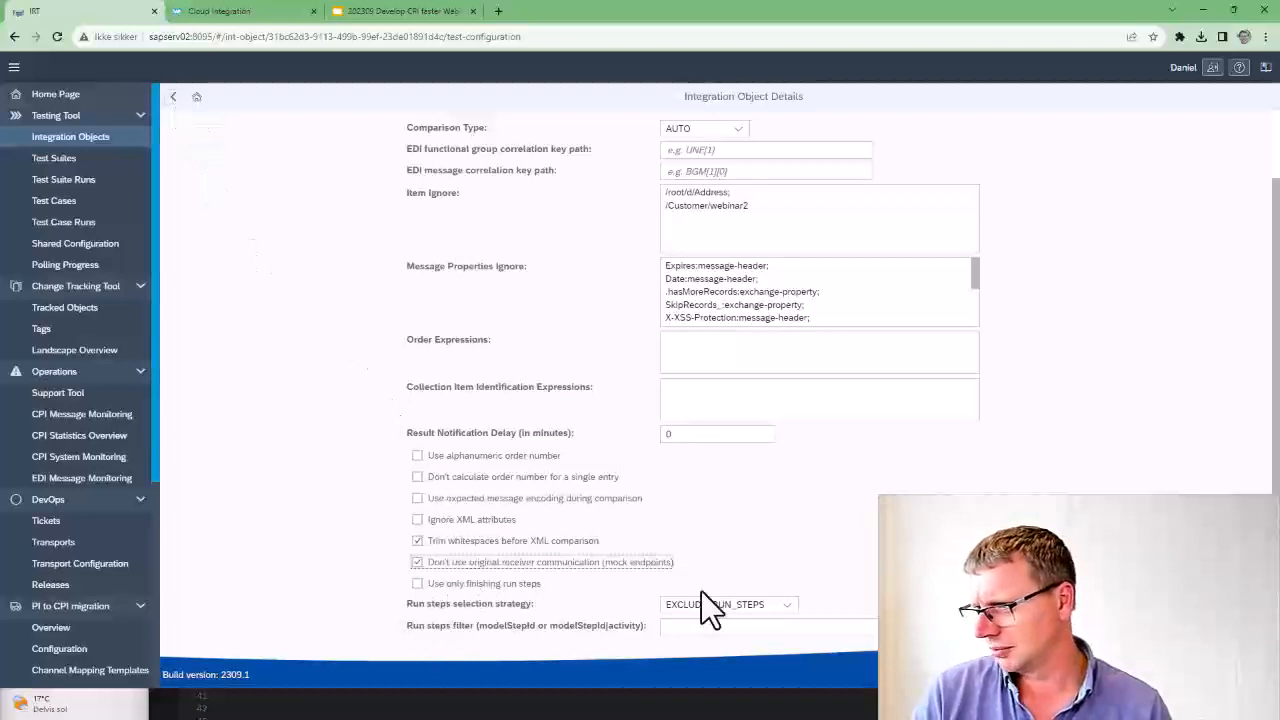
left_click(1190, 672)
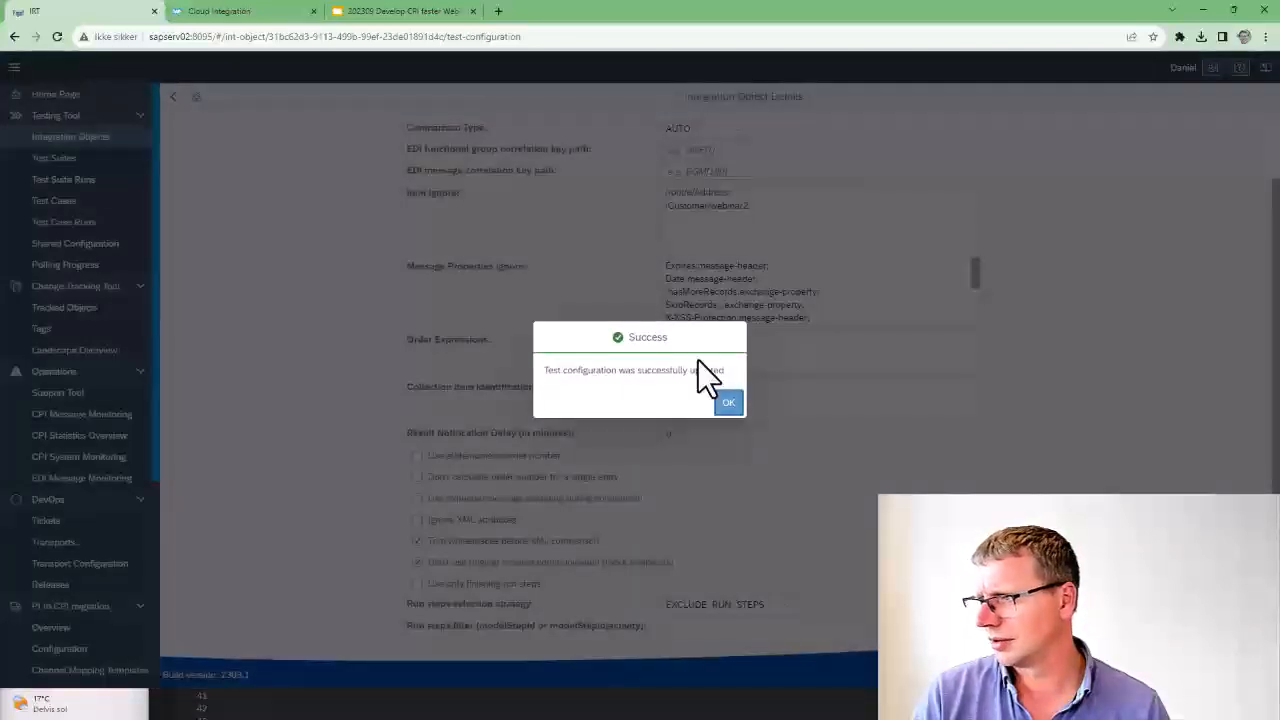
left_click(726, 402)
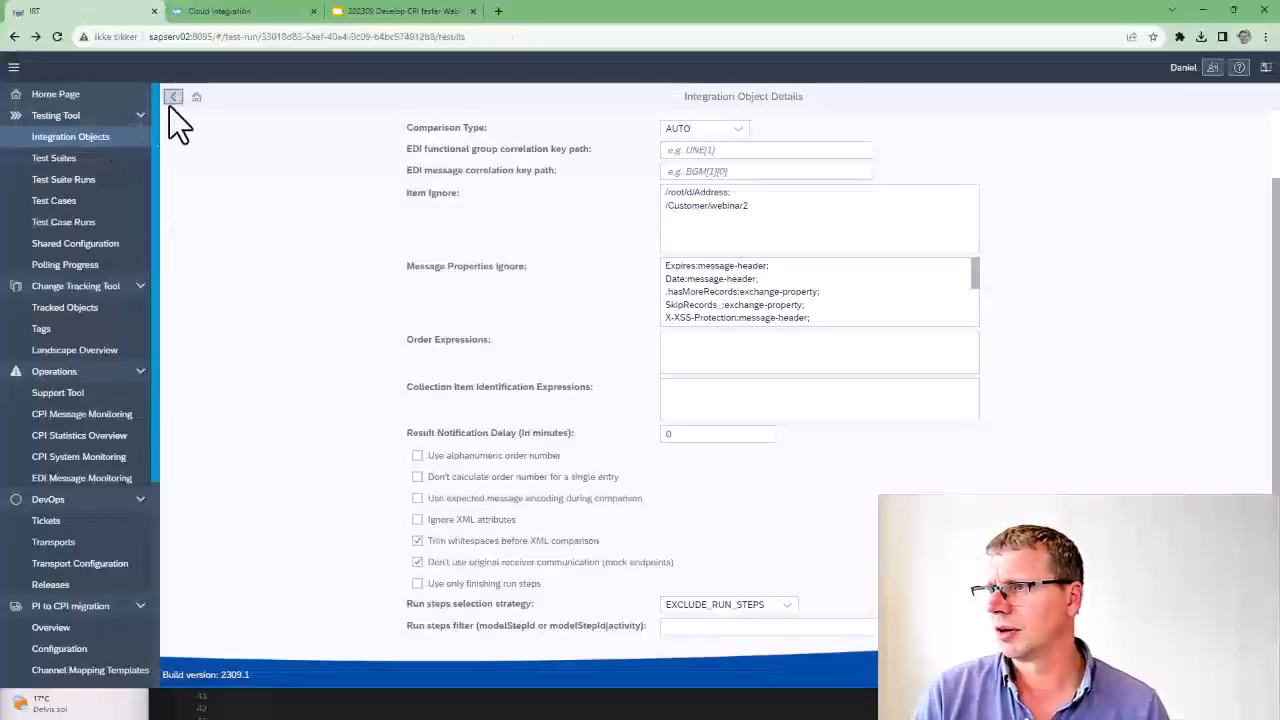
Step: Return to the test case's testing results, run it with mocked endpoints, and open the new run's results
left_click(171, 97)
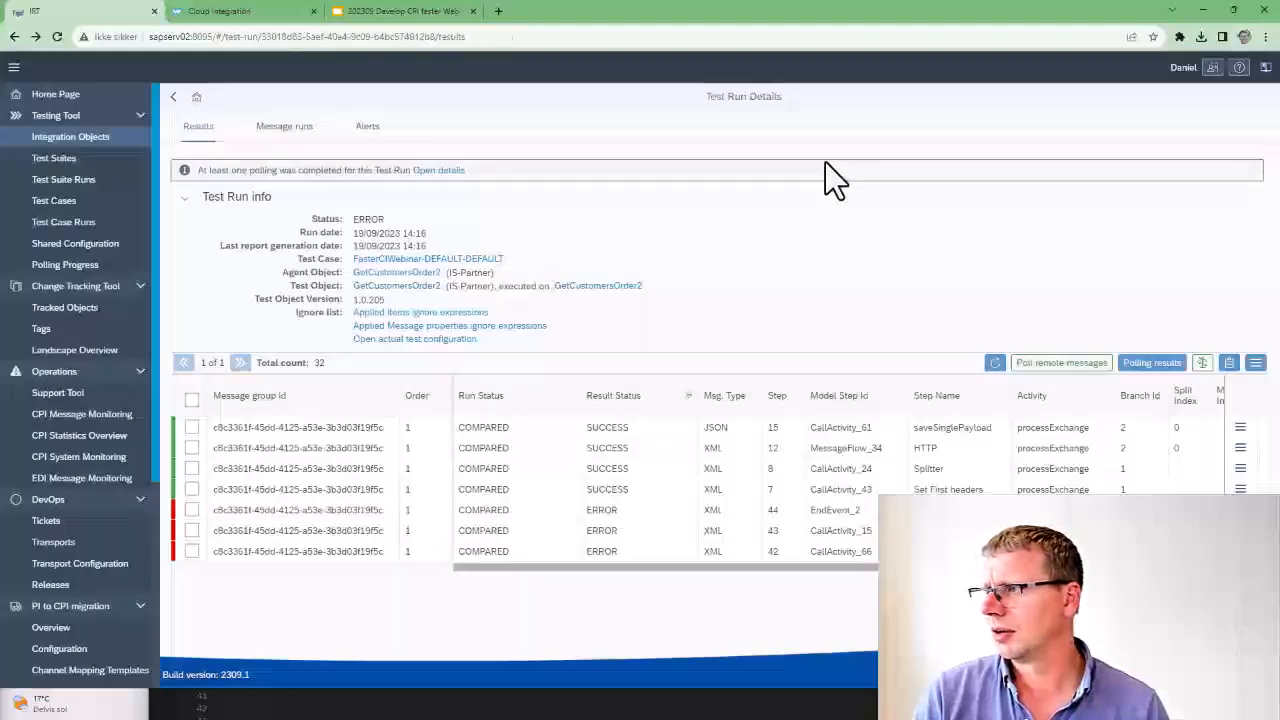
left_click(171, 97)
left_click(1022, 164)
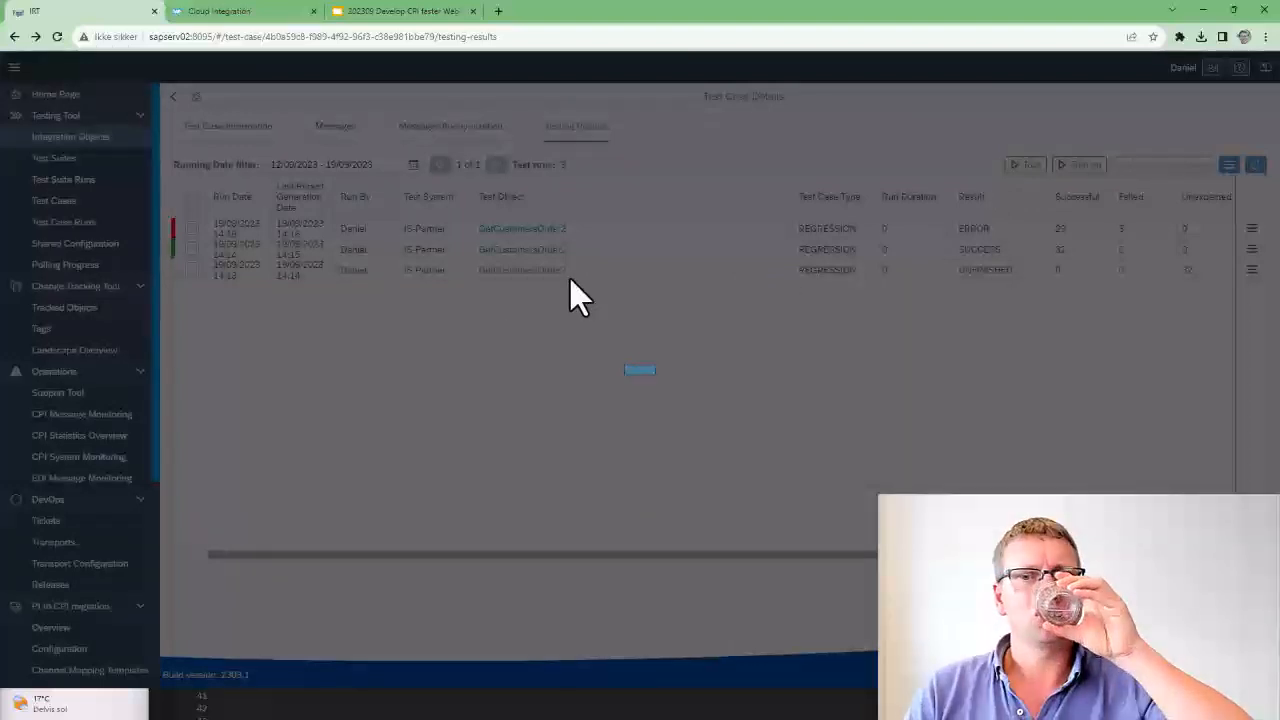
left_click(722, 410)
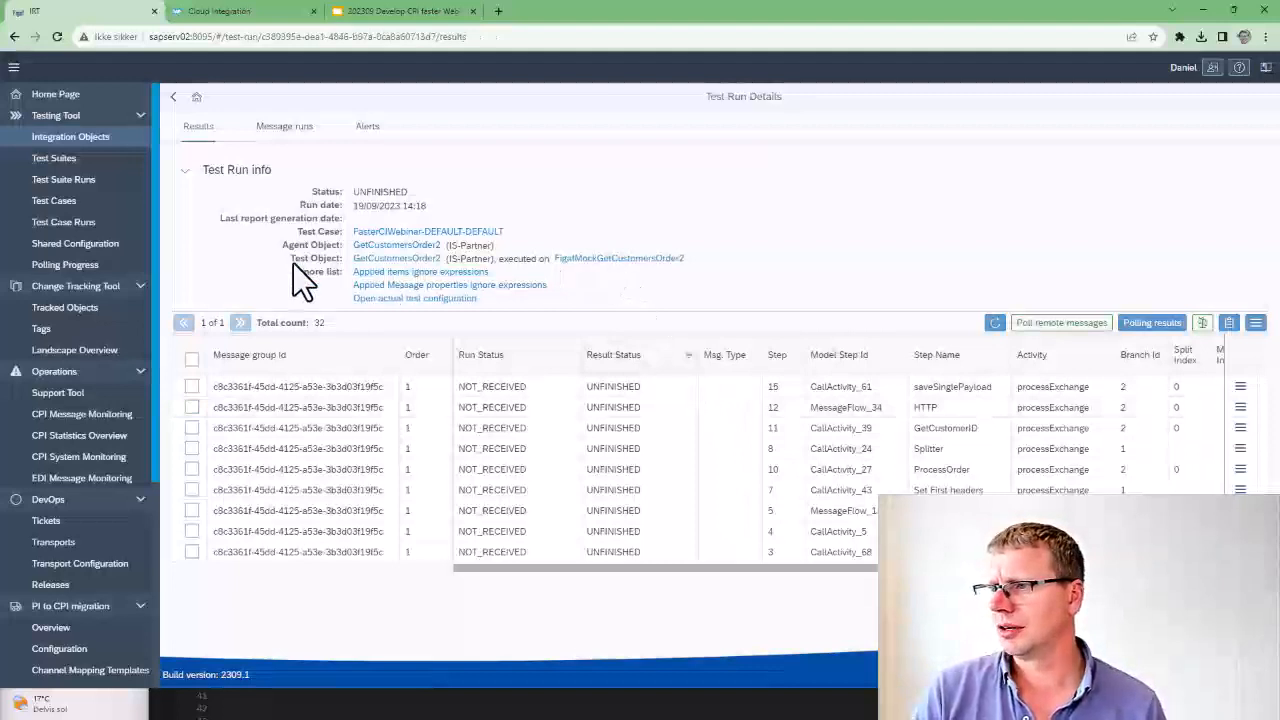
Step: Open the FigafMockGetCustomersOrder2 flow used for the test and examine the connection details of its OData HTTP channel
left_click_drag(304, 260, 376, 260)
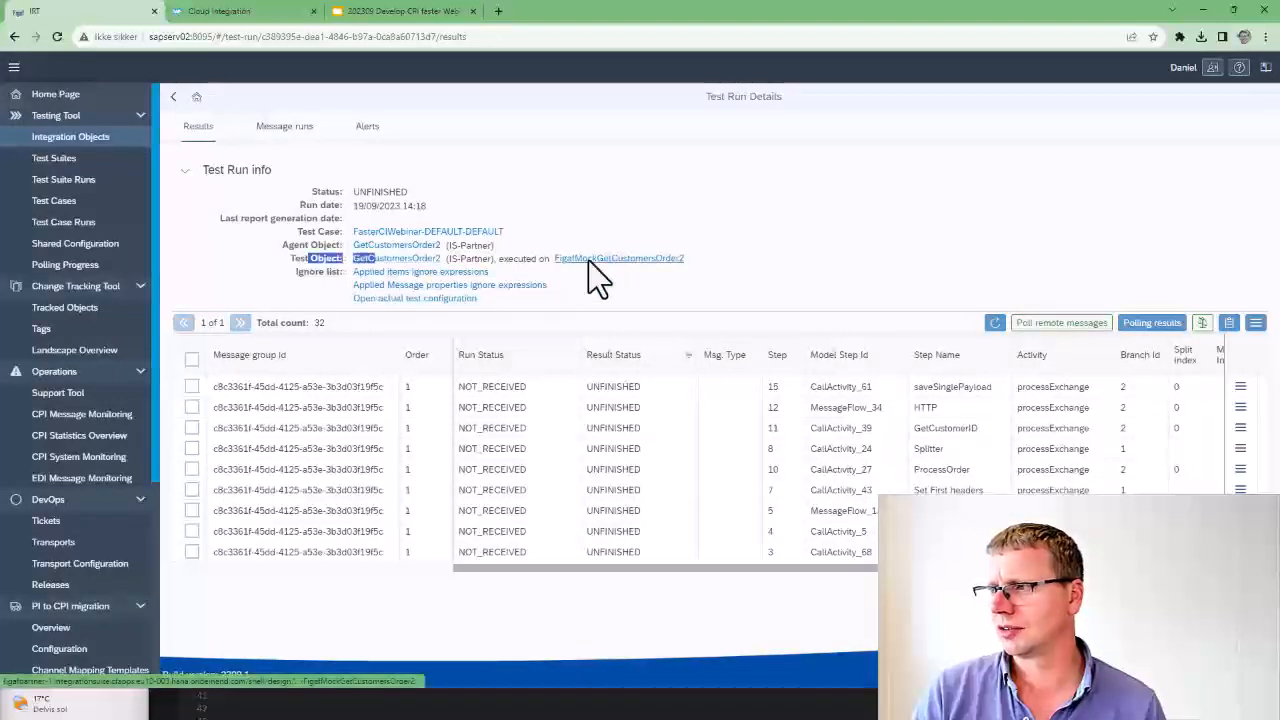
left_click(588, 260)
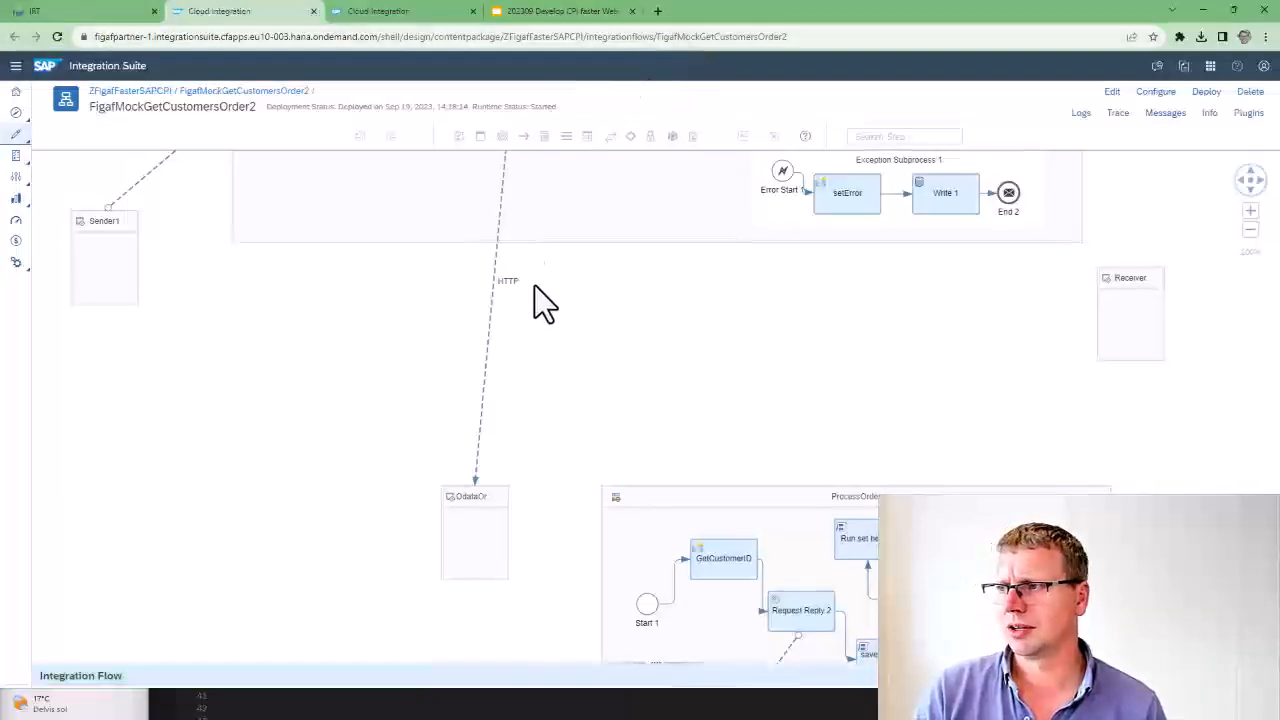
left_click(489, 290)
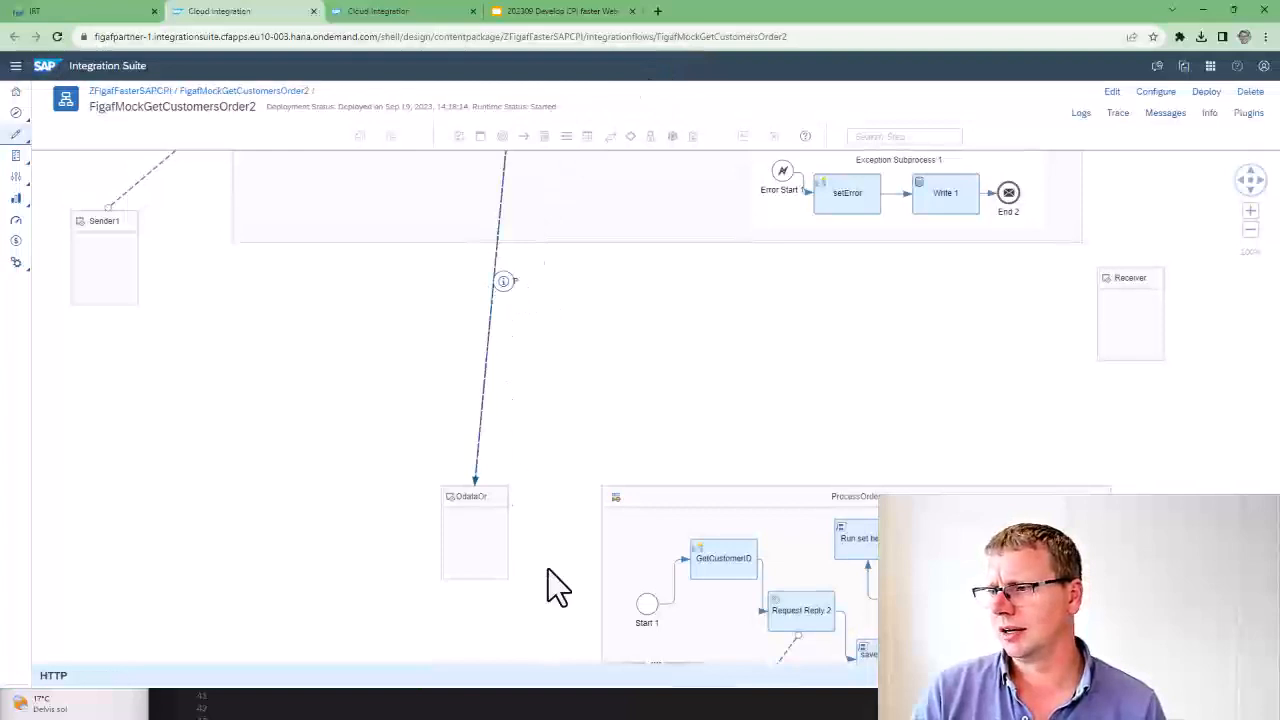
left_click(585, 677)
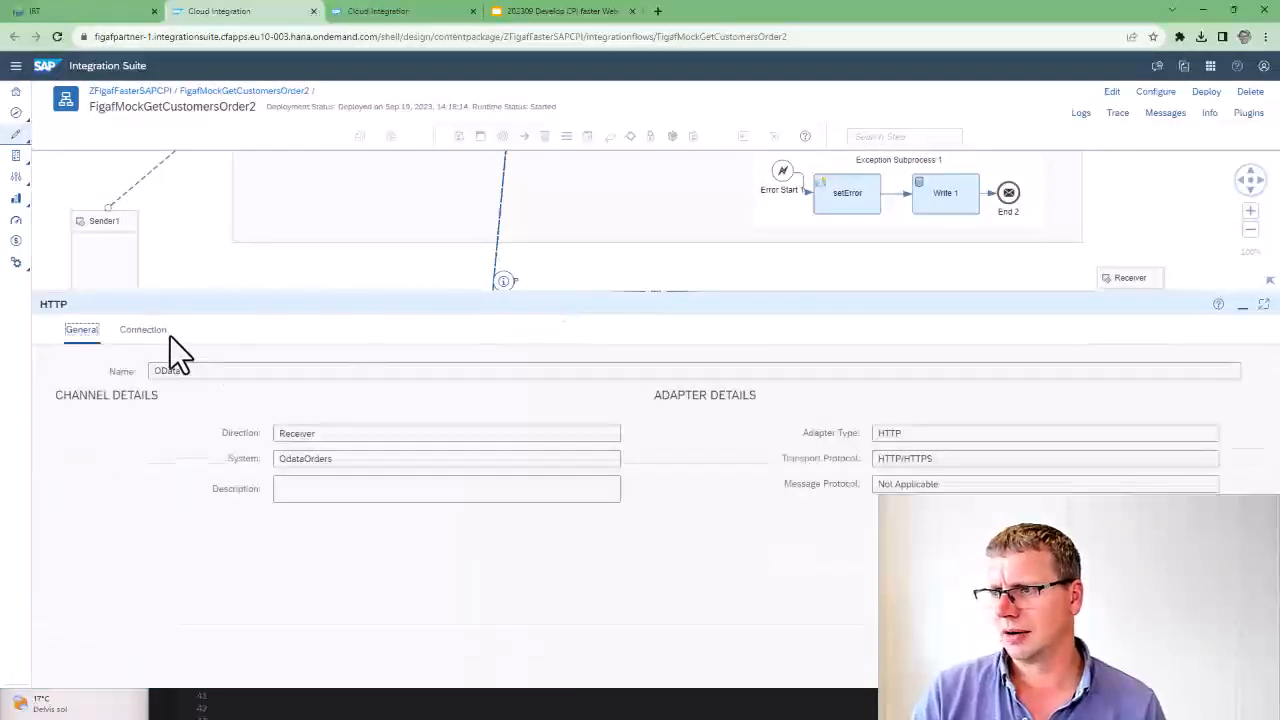
left_click(141, 330)
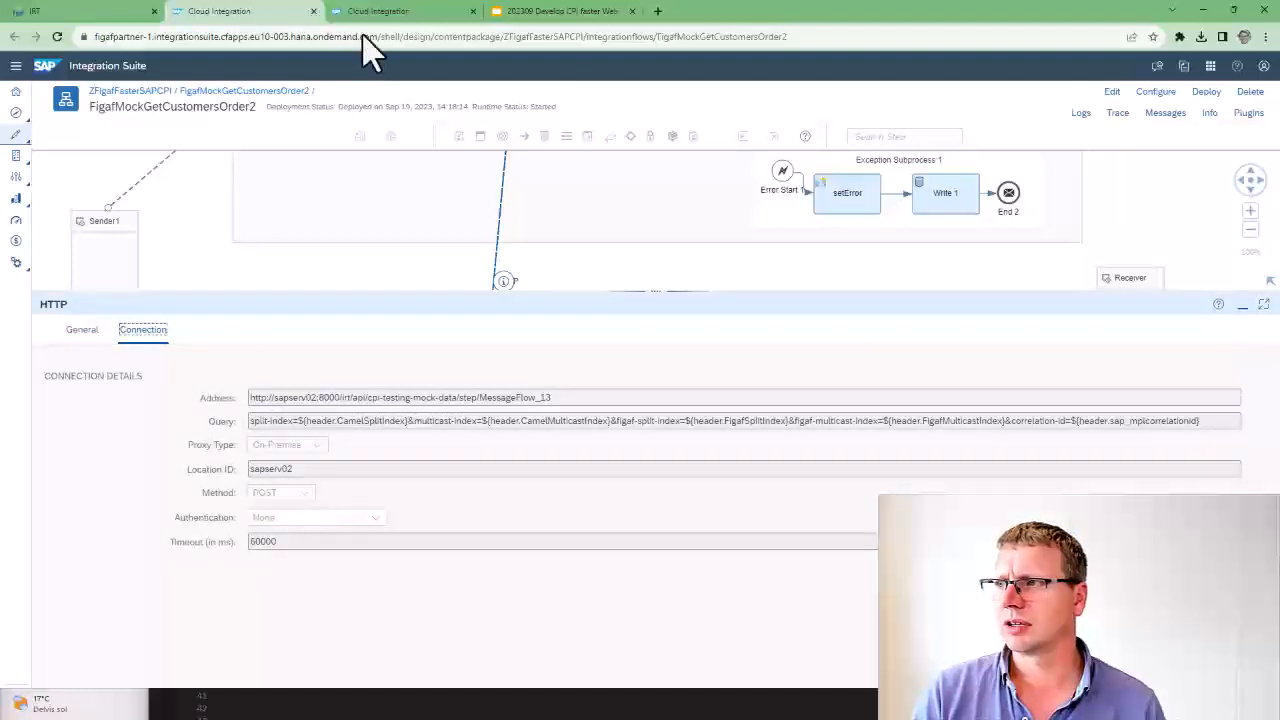
Step: View the connection details of the OData channel in the original GetCustomersOrder2 flow for comparison
left_click(372, 12)
left_click(718, 403)
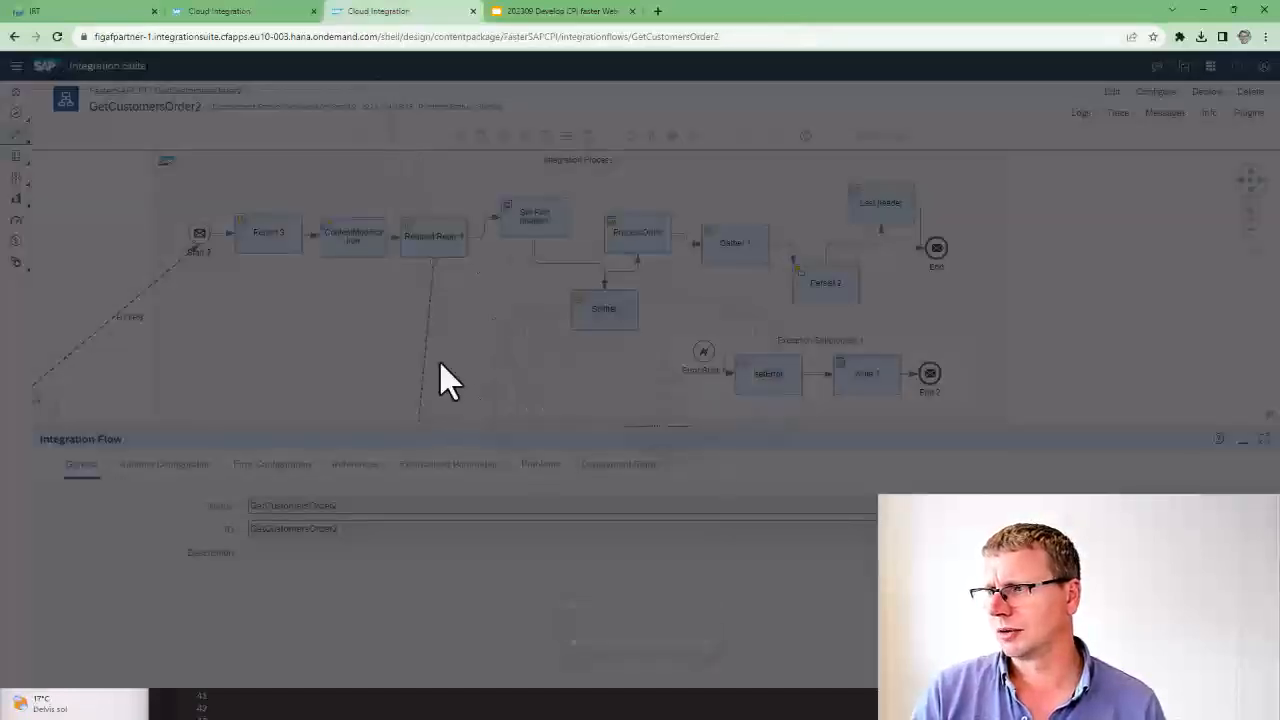
left_click(424, 364)
left_click(155, 464)
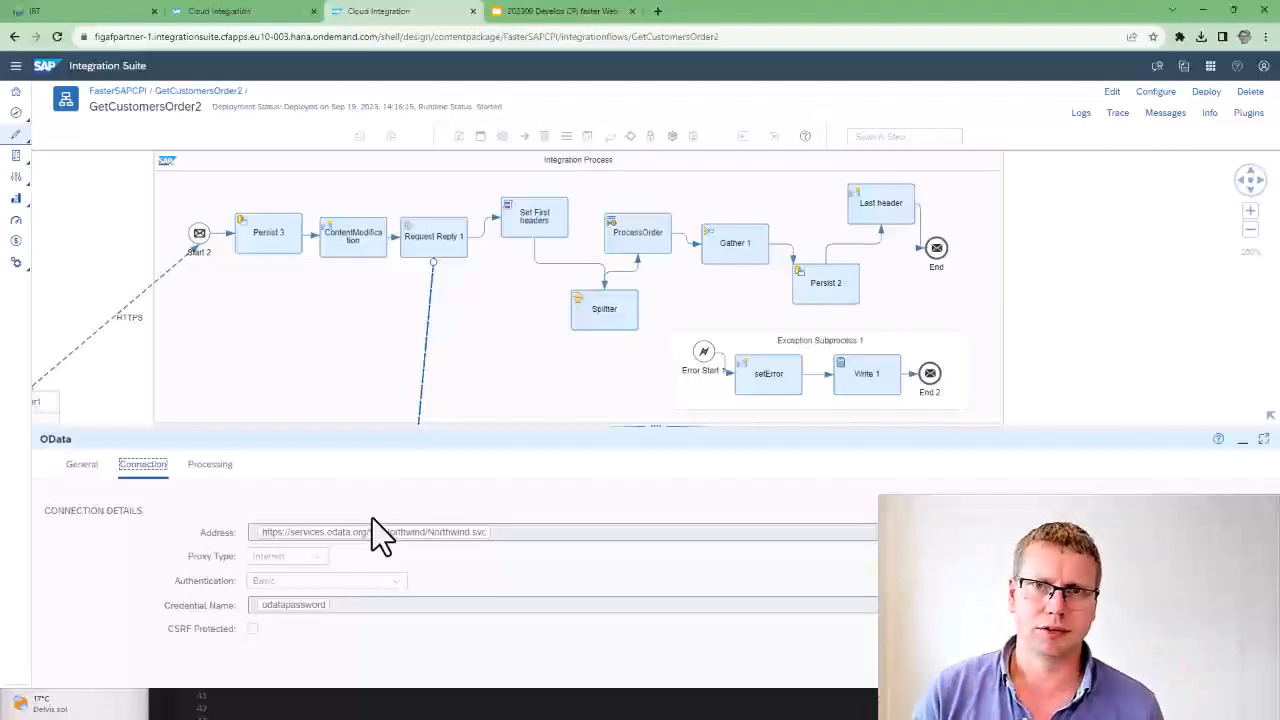
Step: Return to the mocked test run in IRT and refresh its results
left_click(200, 12)
left_click(69, 10)
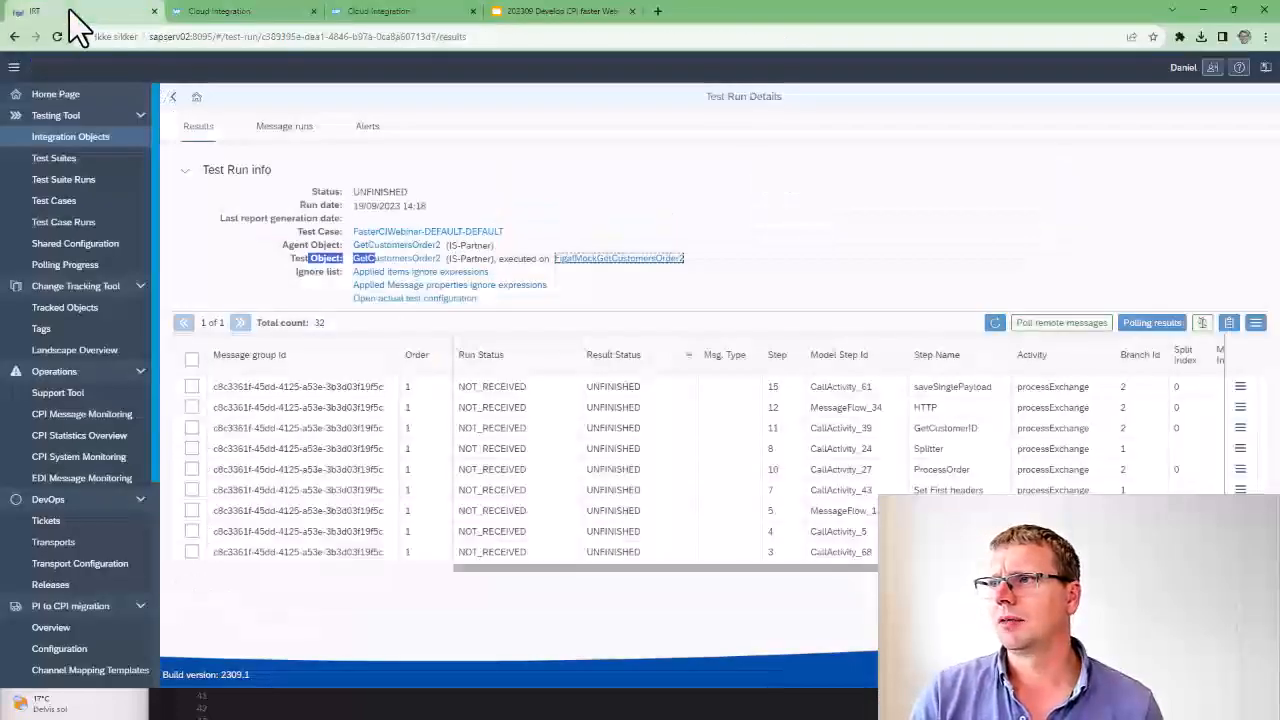
left_click(993, 320)
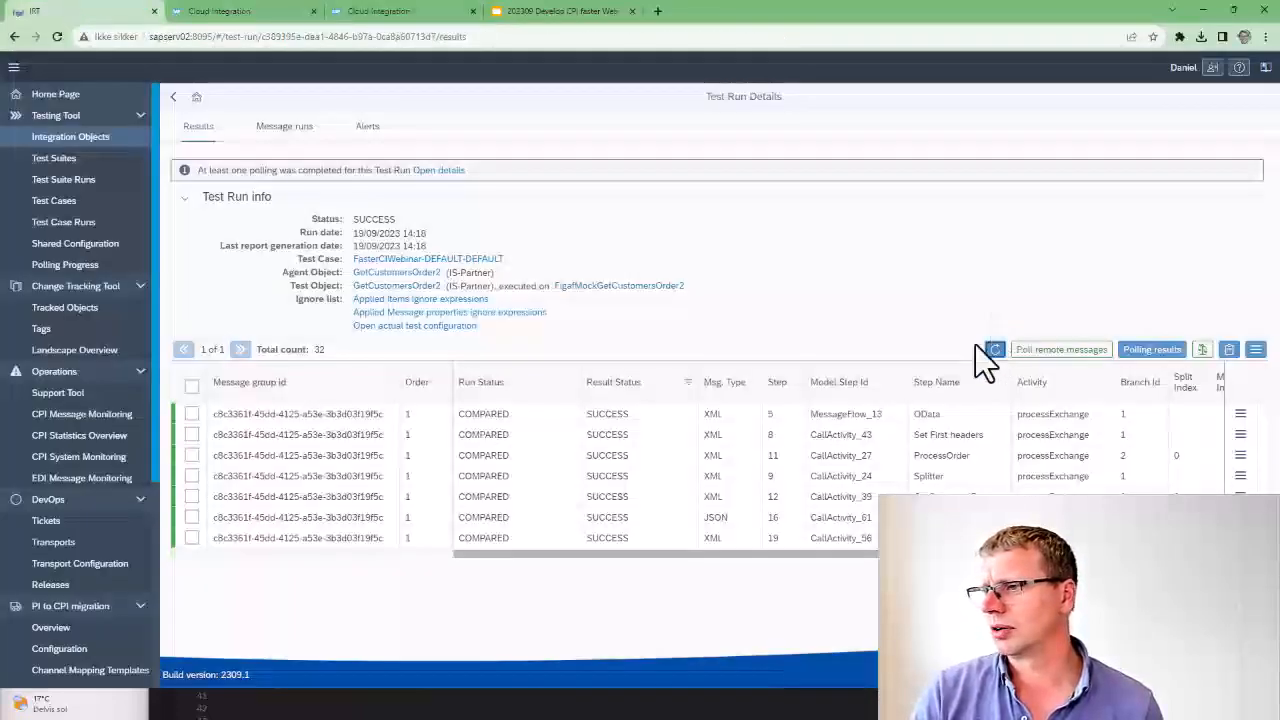
Step: Disable "Don't use original receiver communication (mock endpoints)" in the actual test configuration and save it
left_click(394, 324)
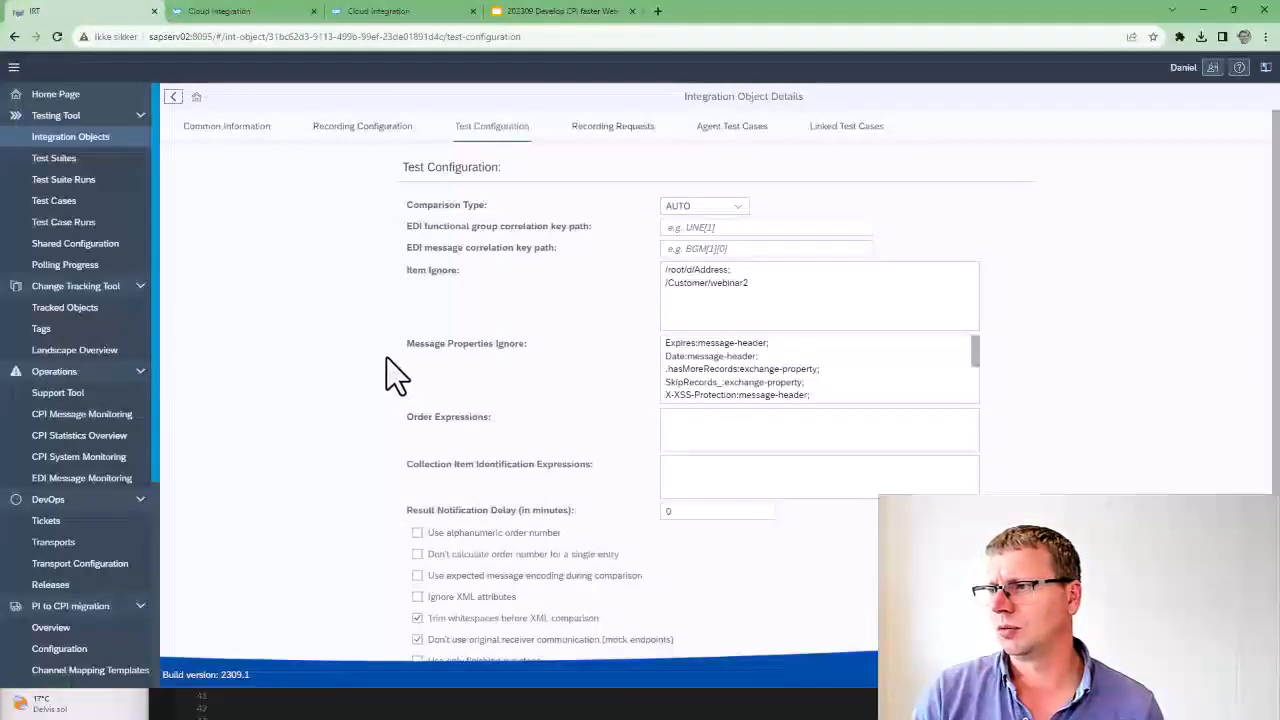
scroll(760, 360, "down", 3)
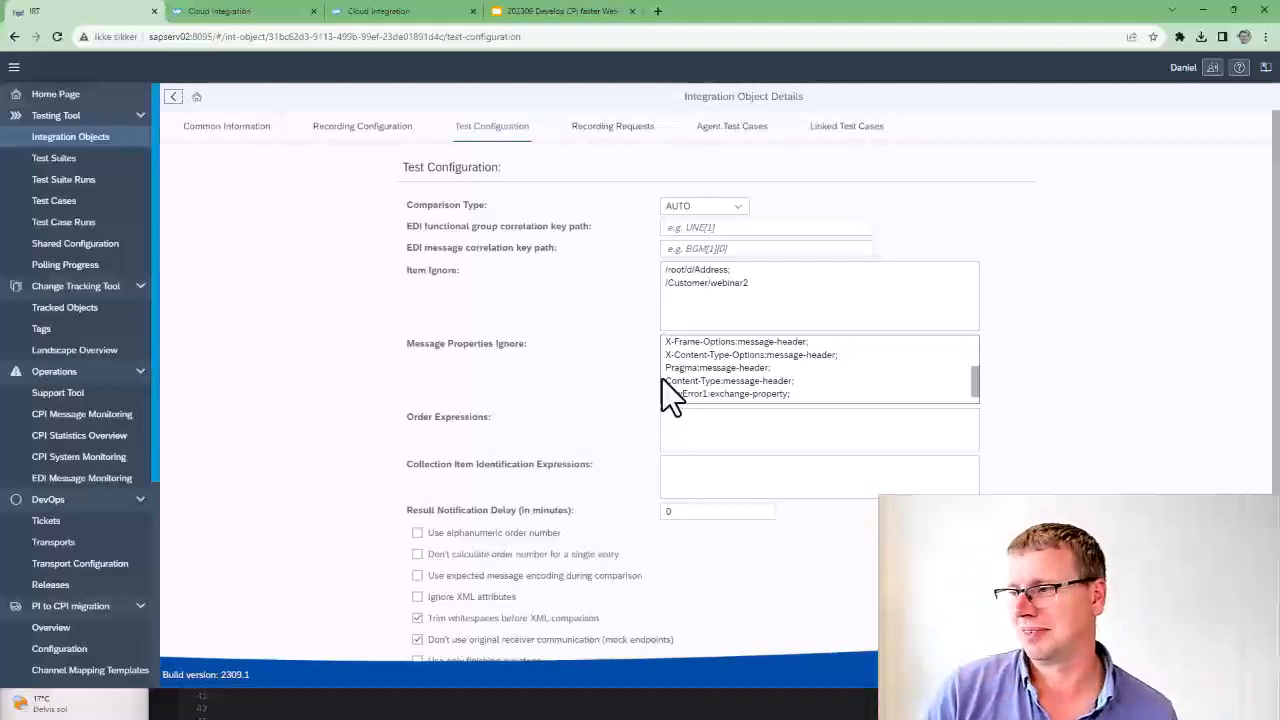
scroll(575, 455, "down", 1)
left_click(556, 562)
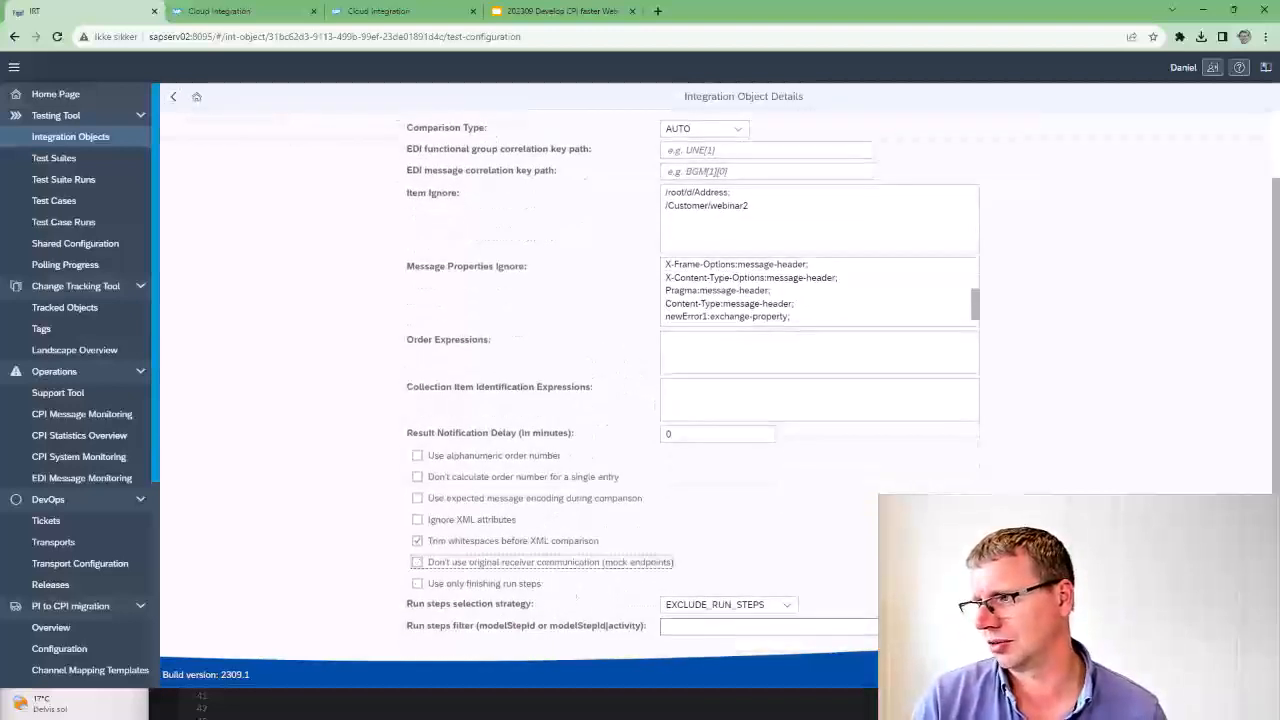
left_click(1180, 668)
left_click(727, 404)
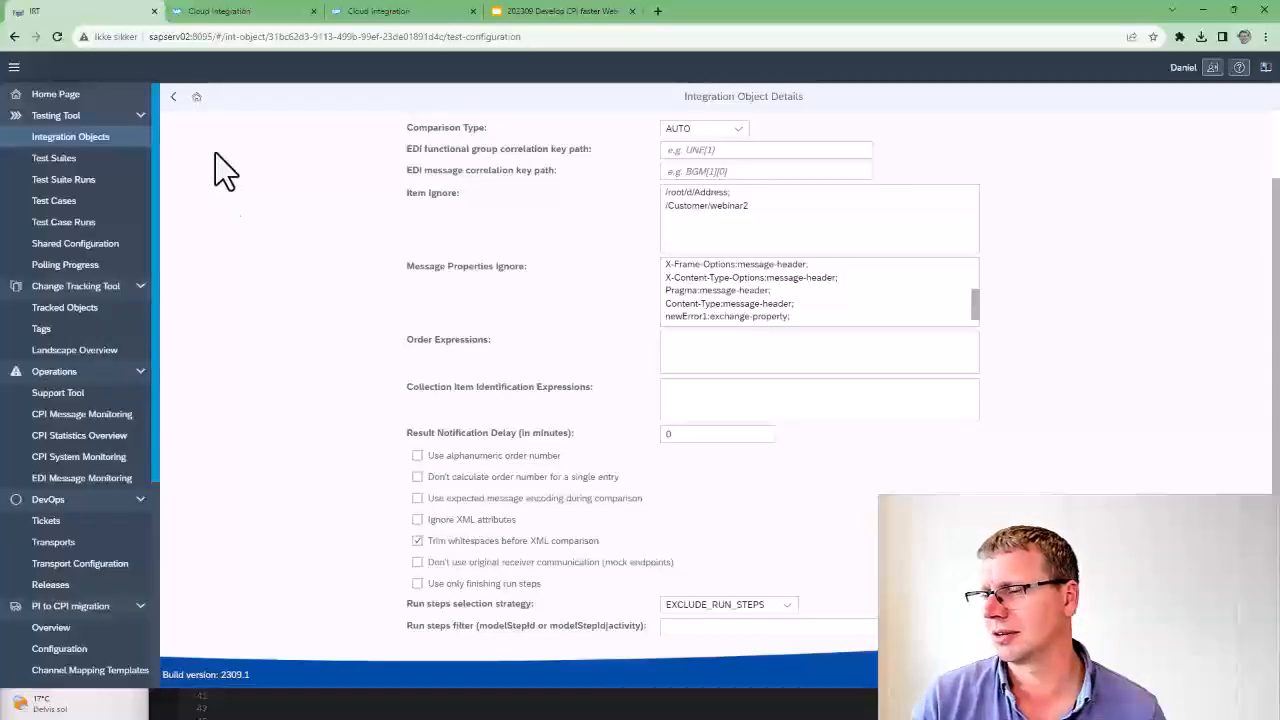
Step: Leave the test configuration, switch to the Google Slides presentation and present the Groovy Editor slide and the one following it
left_click(172, 97)
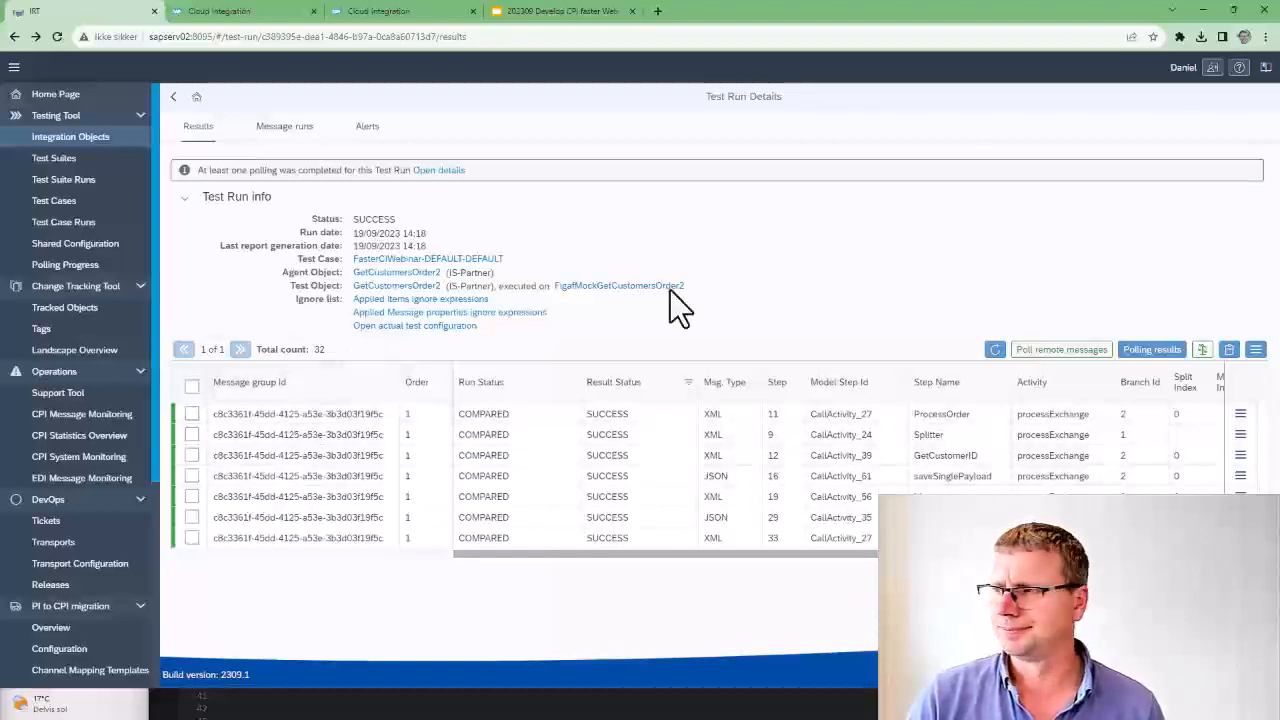
left_click(590, 20)
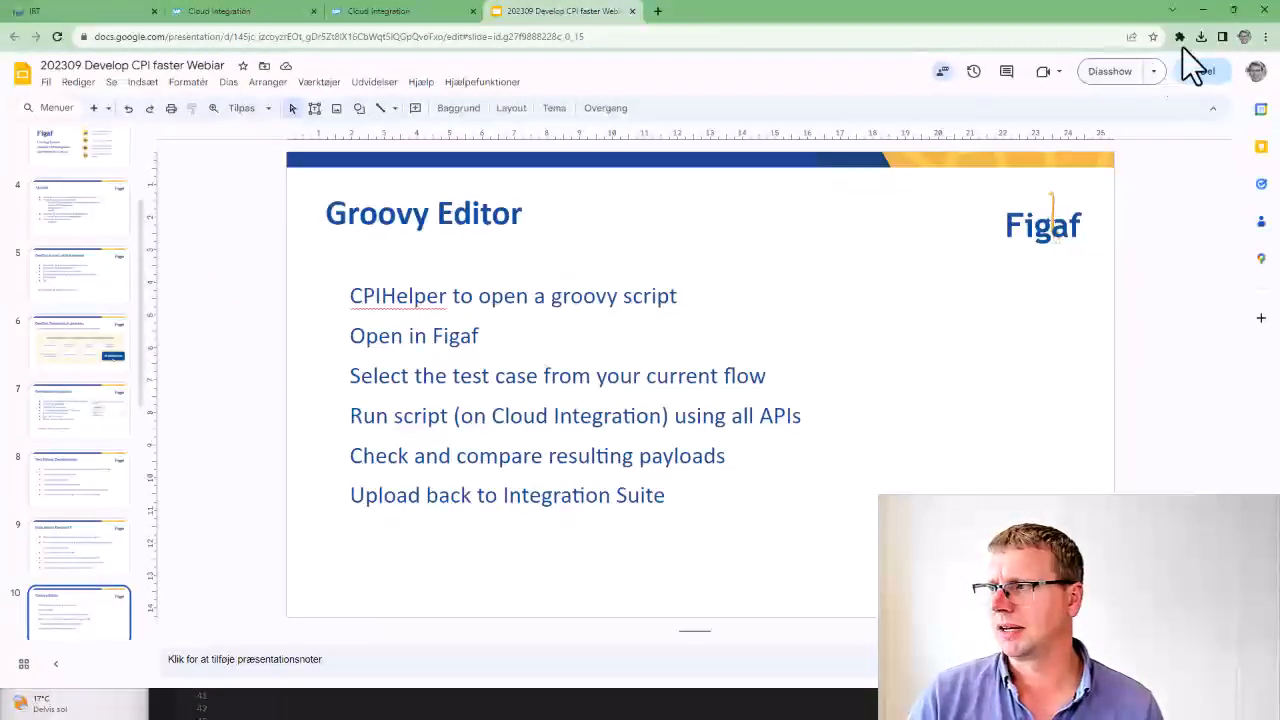
left_click(1112, 72)
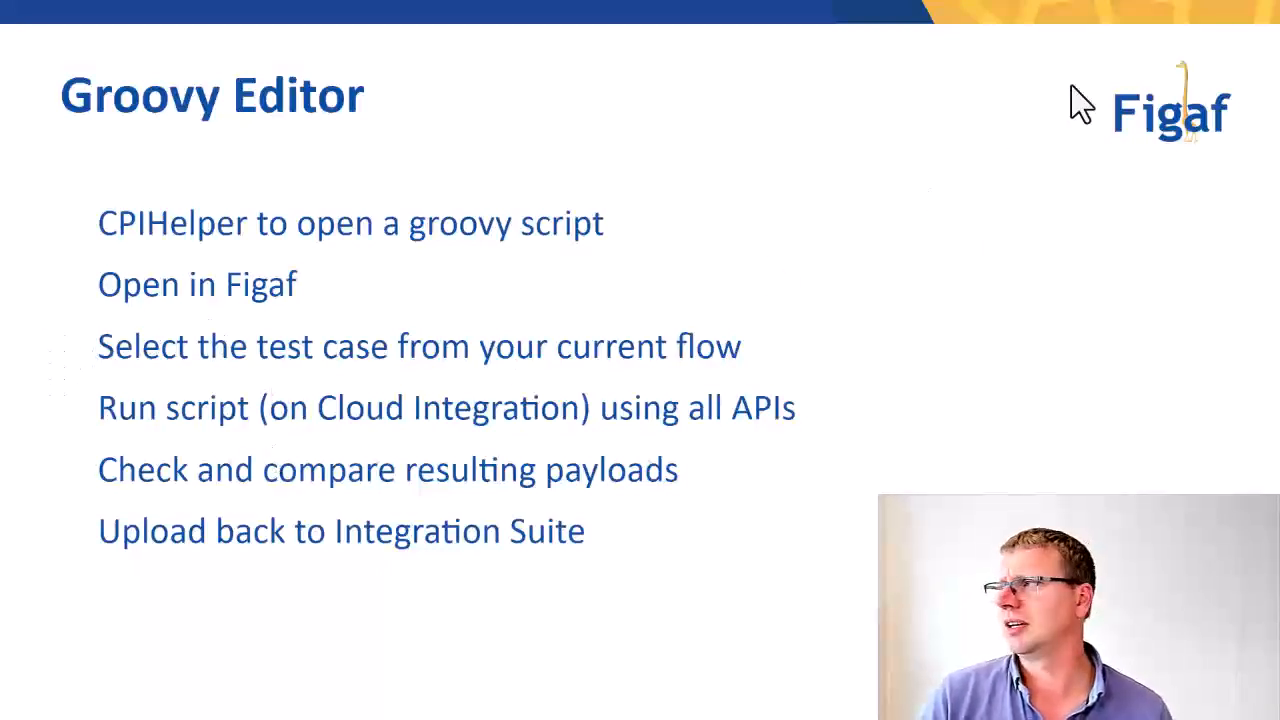
key("Right")
key("Escape")
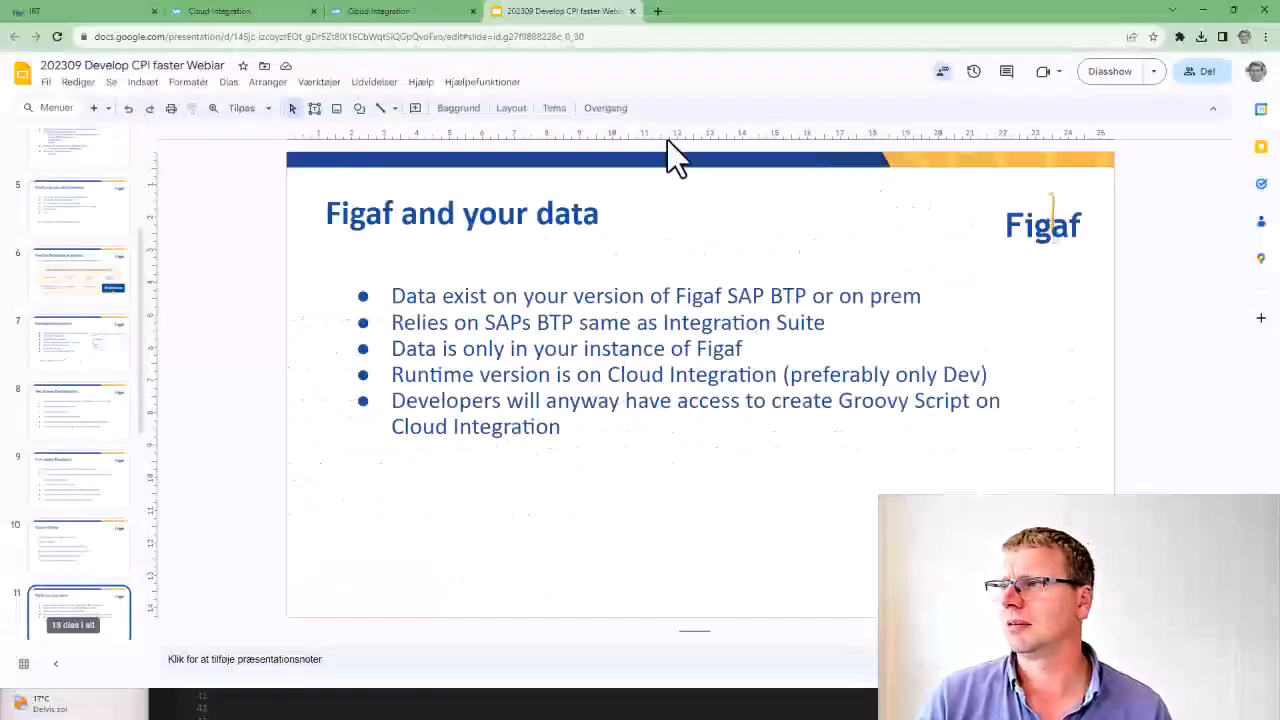
Step: Open the setHeaders Groovy script from the references of the GetCustomersOrder2 flow in Integration Suite and send it to Figaf
left_click(386, 12)
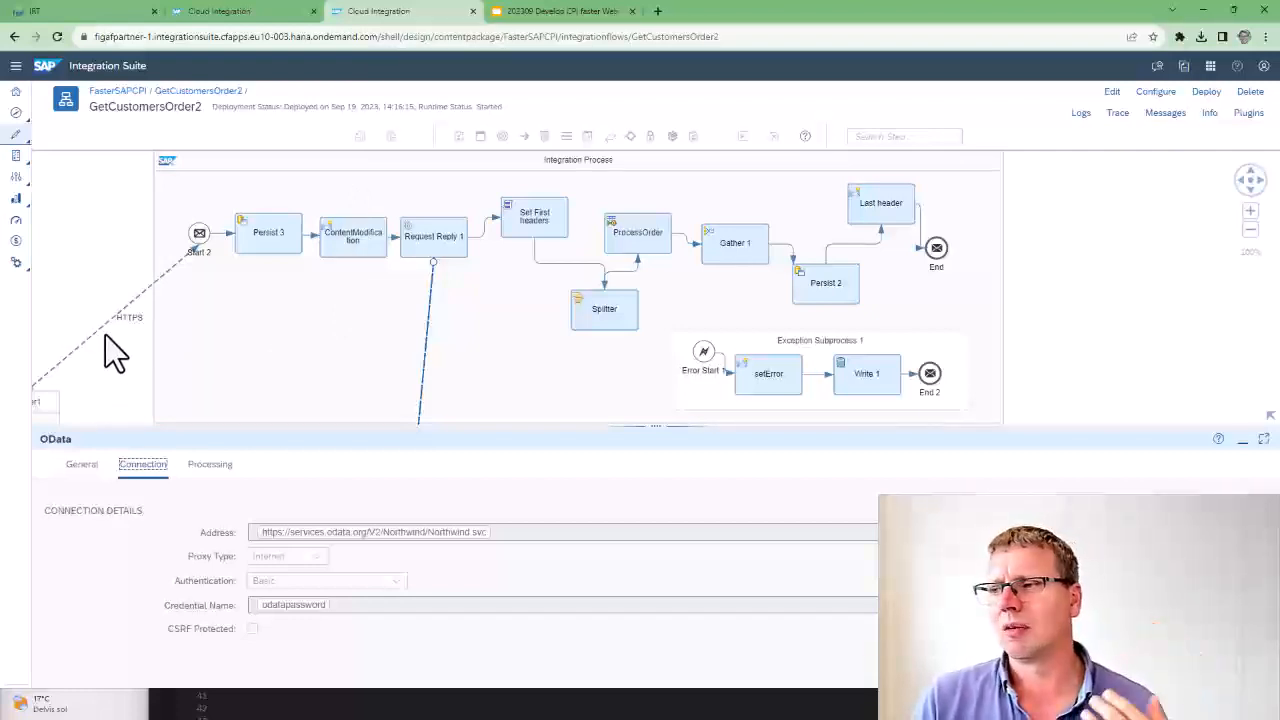
left_click(116, 397)
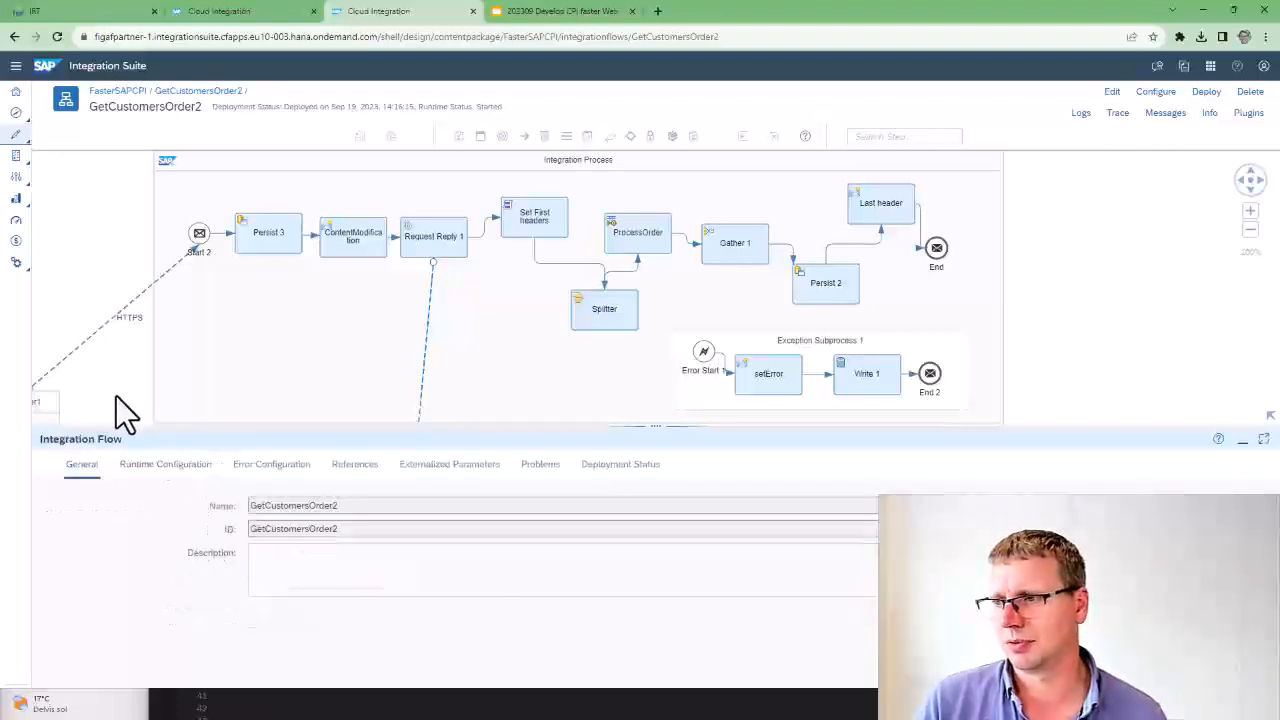
left_click(339, 468)
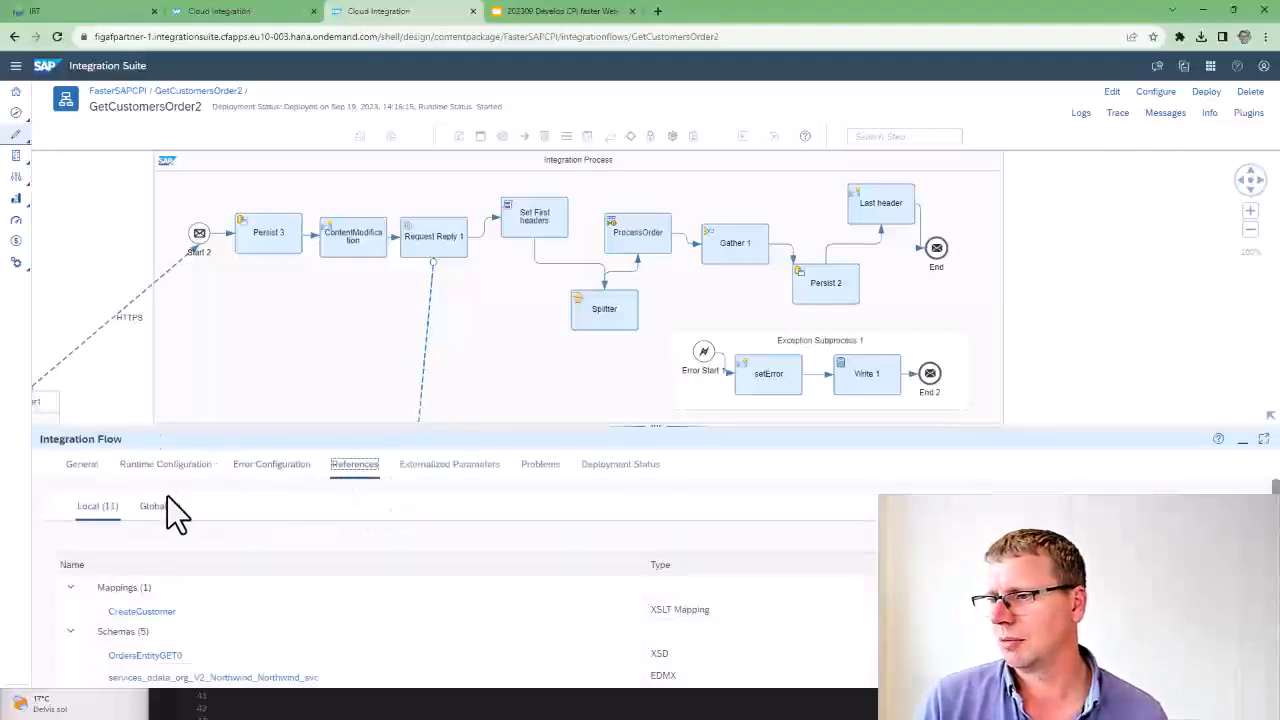
scroll(220, 615, "down", 5)
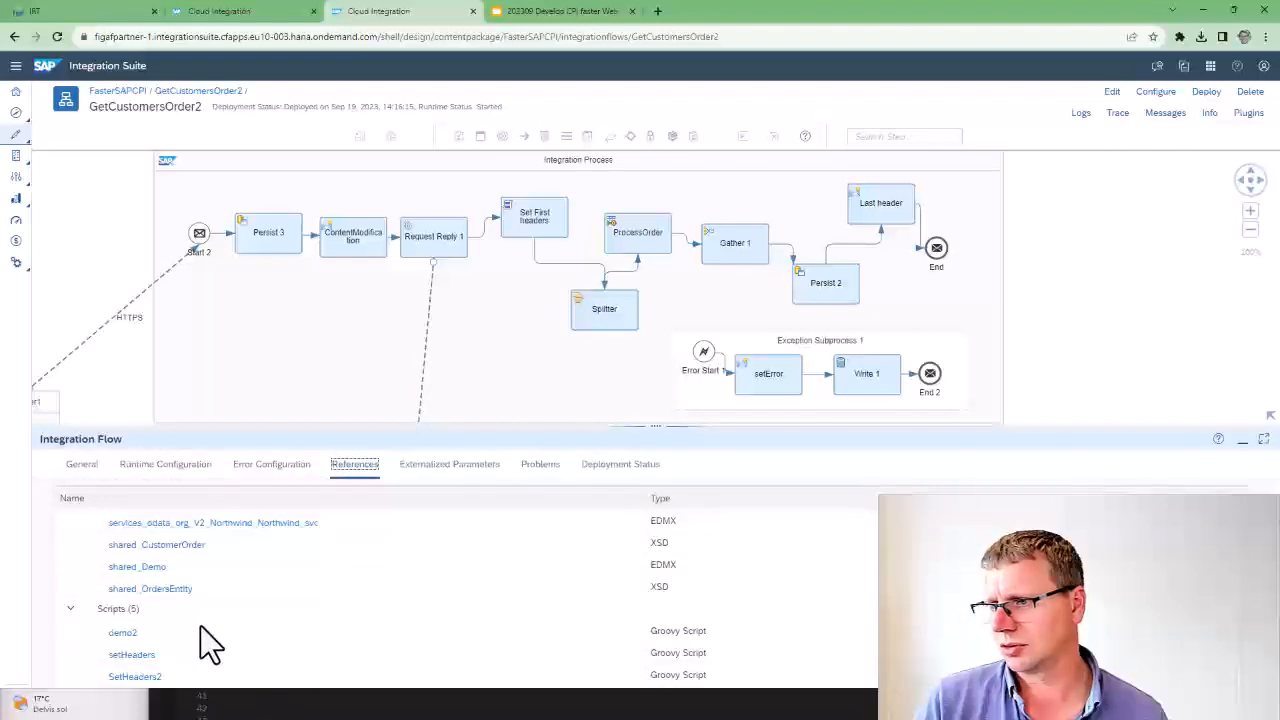
left_click(133, 656)
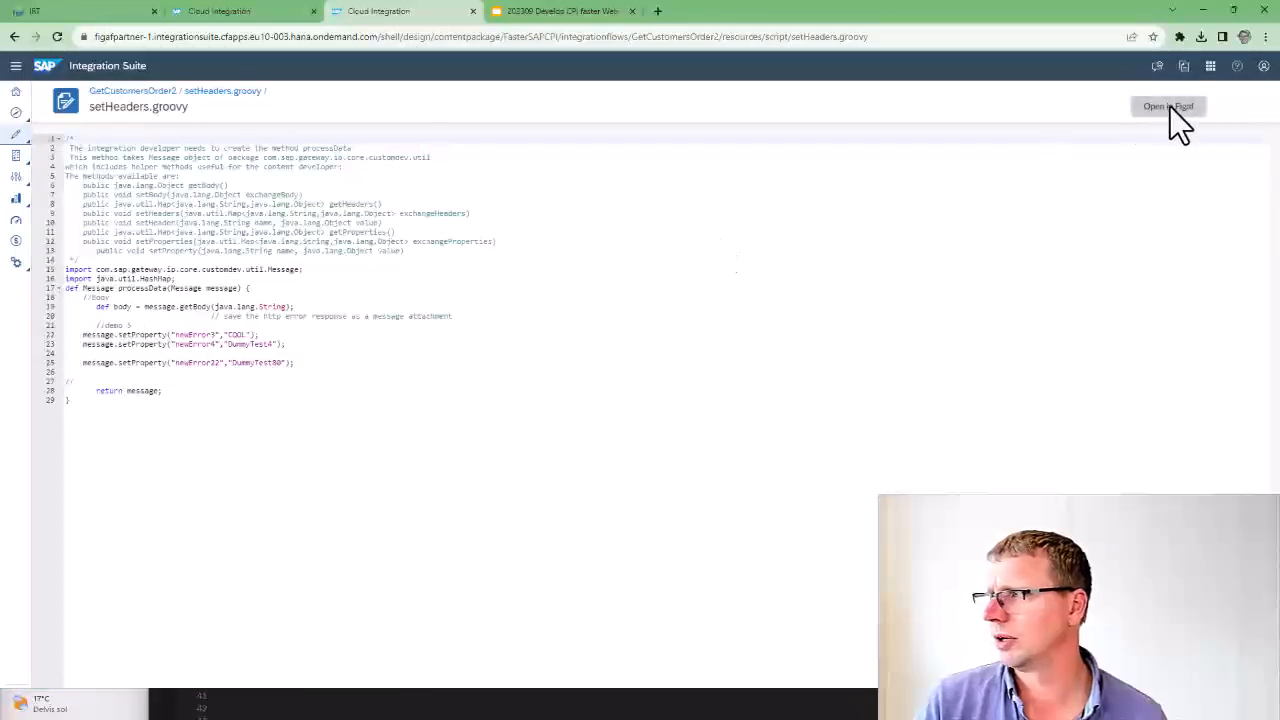
left_click(1168, 106)
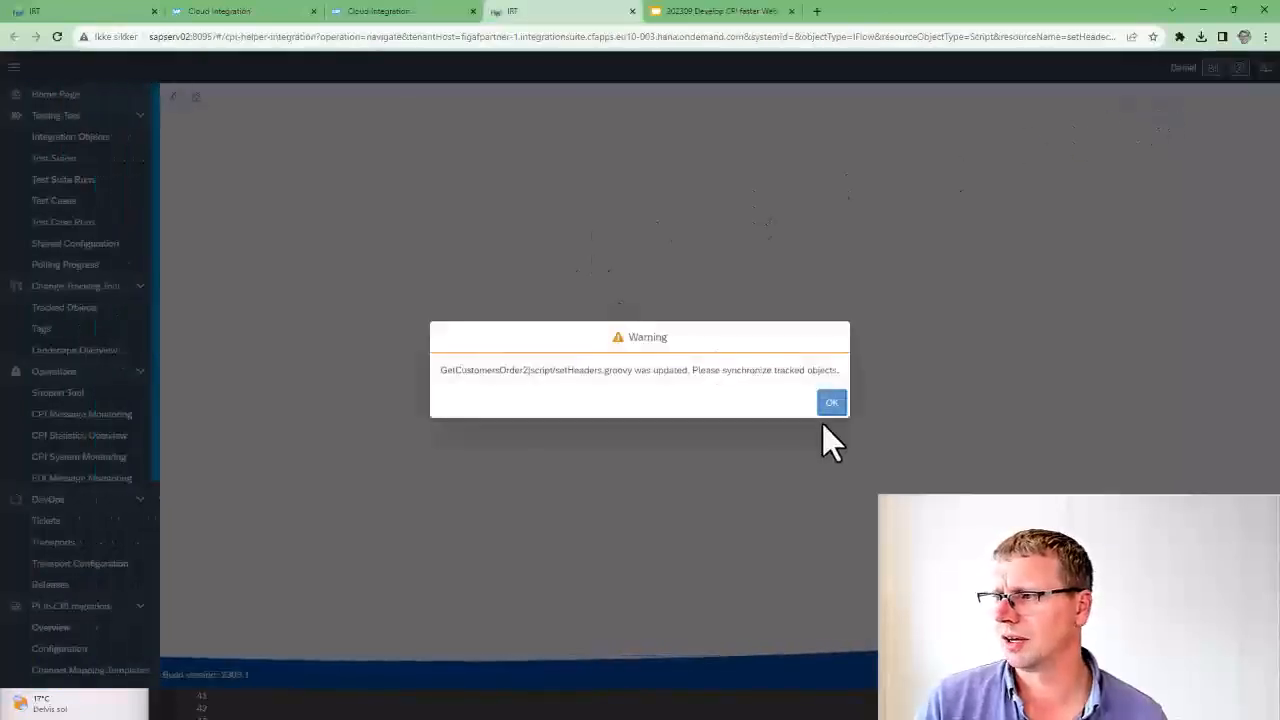
Step: Synchronize the tracked objects for the updated setHeaders.groovy script, refreshing the synchronization results until it finishes
left_click(832, 403)
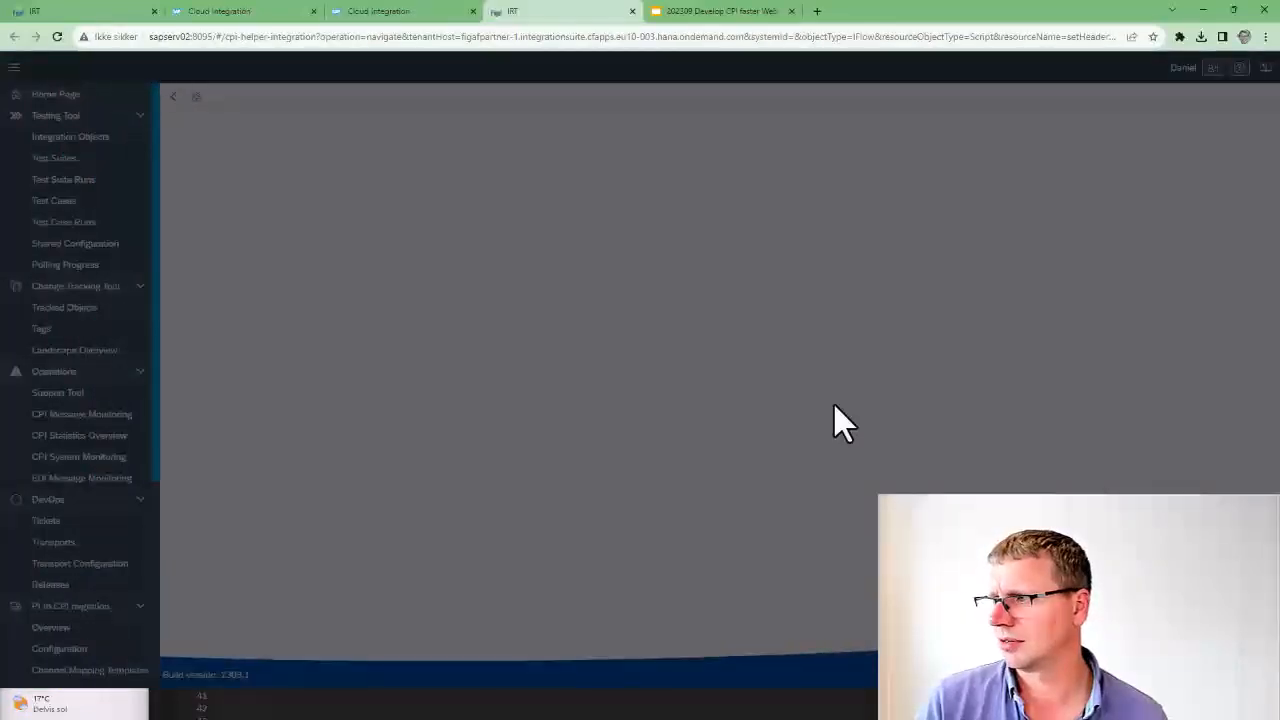
left_click(952, 452)
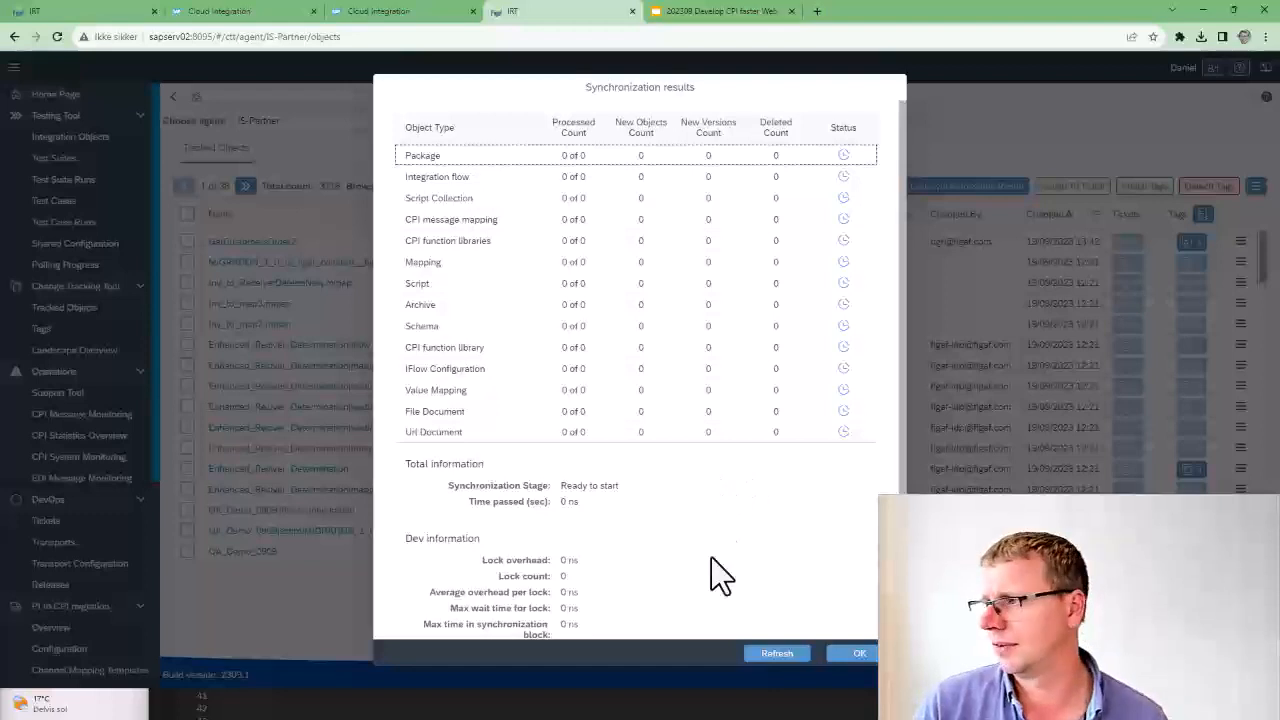
left_click(776, 653)
left_click(776, 653)
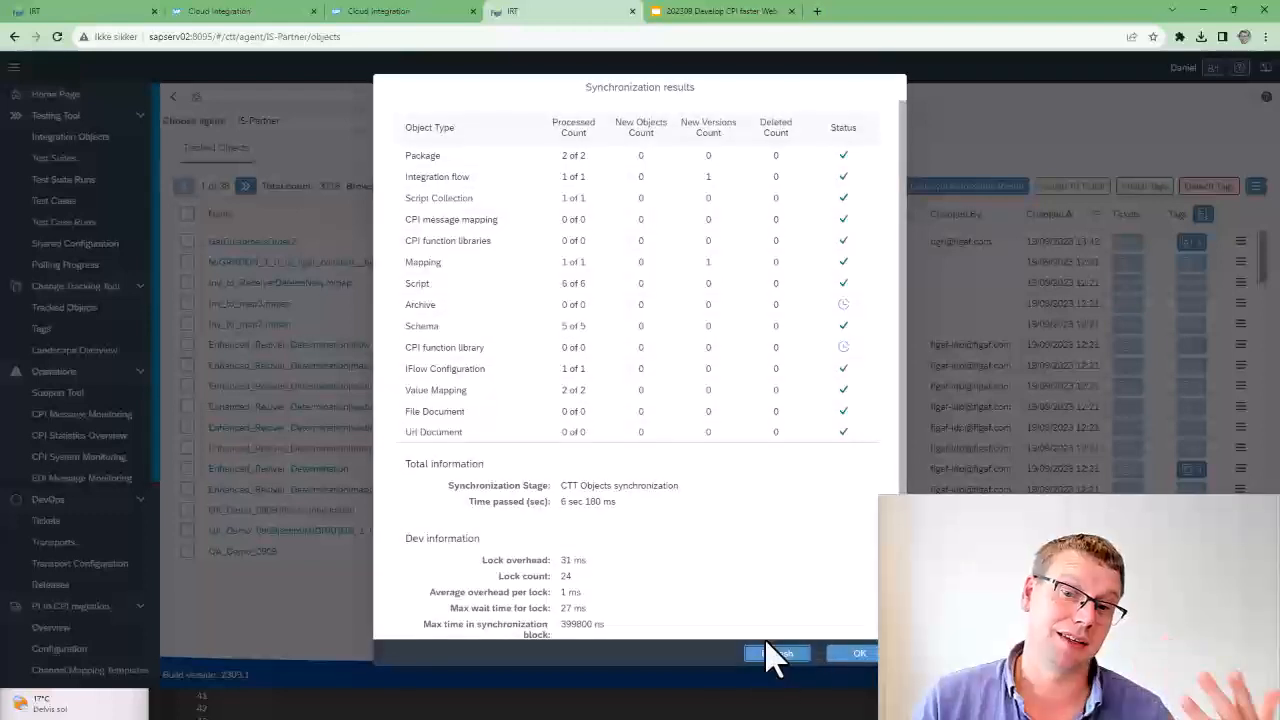
left_click(775, 654)
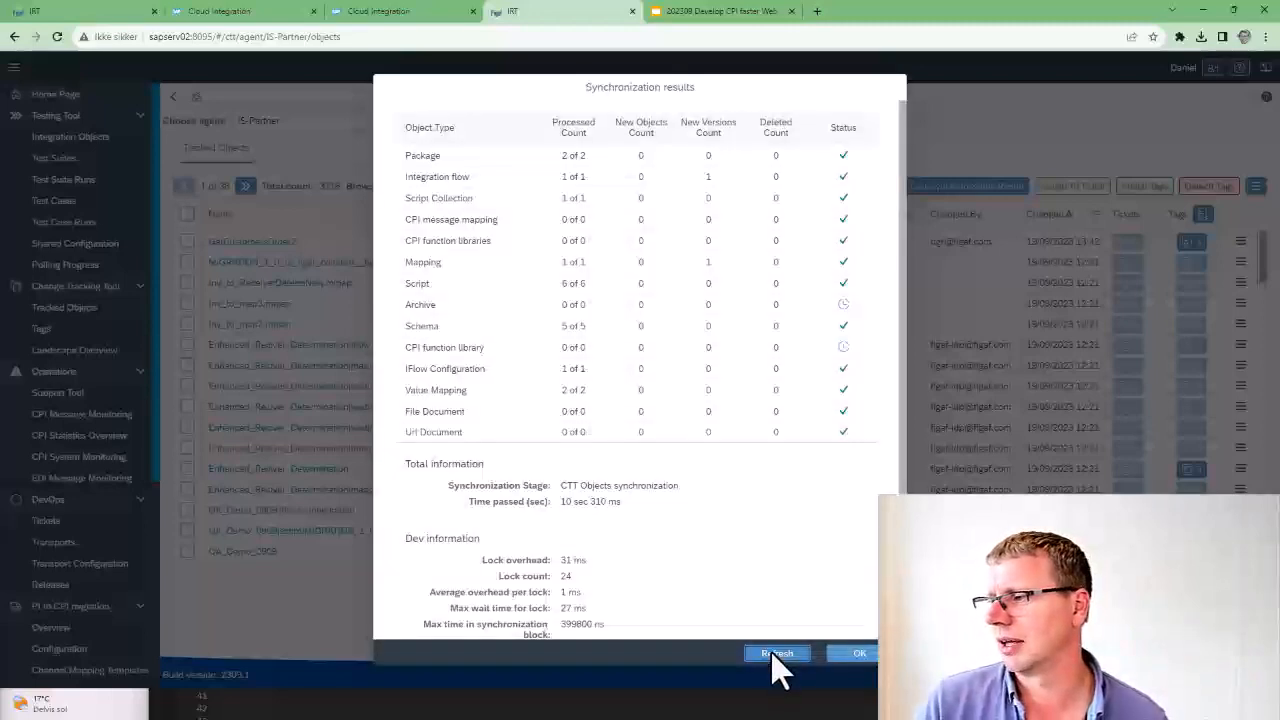
left_click(776, 653)
left_click(776, 653)
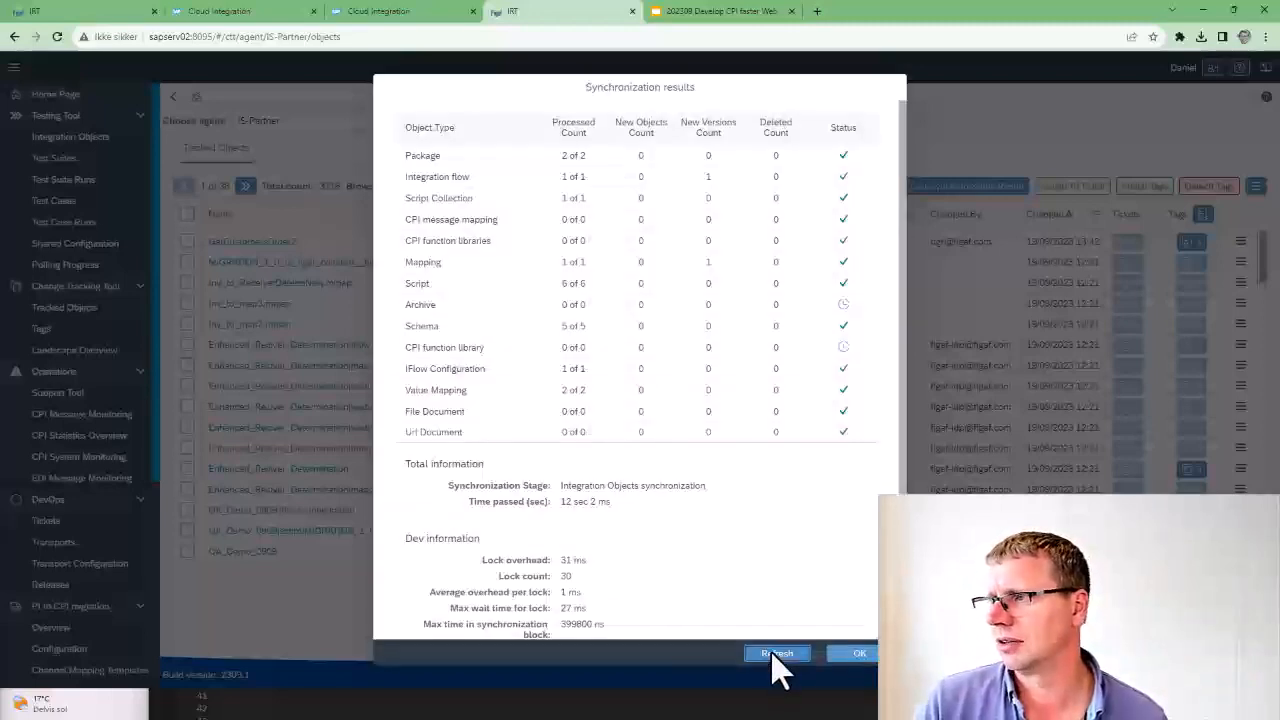
left_click(776, 653)
left_click(776, 653)
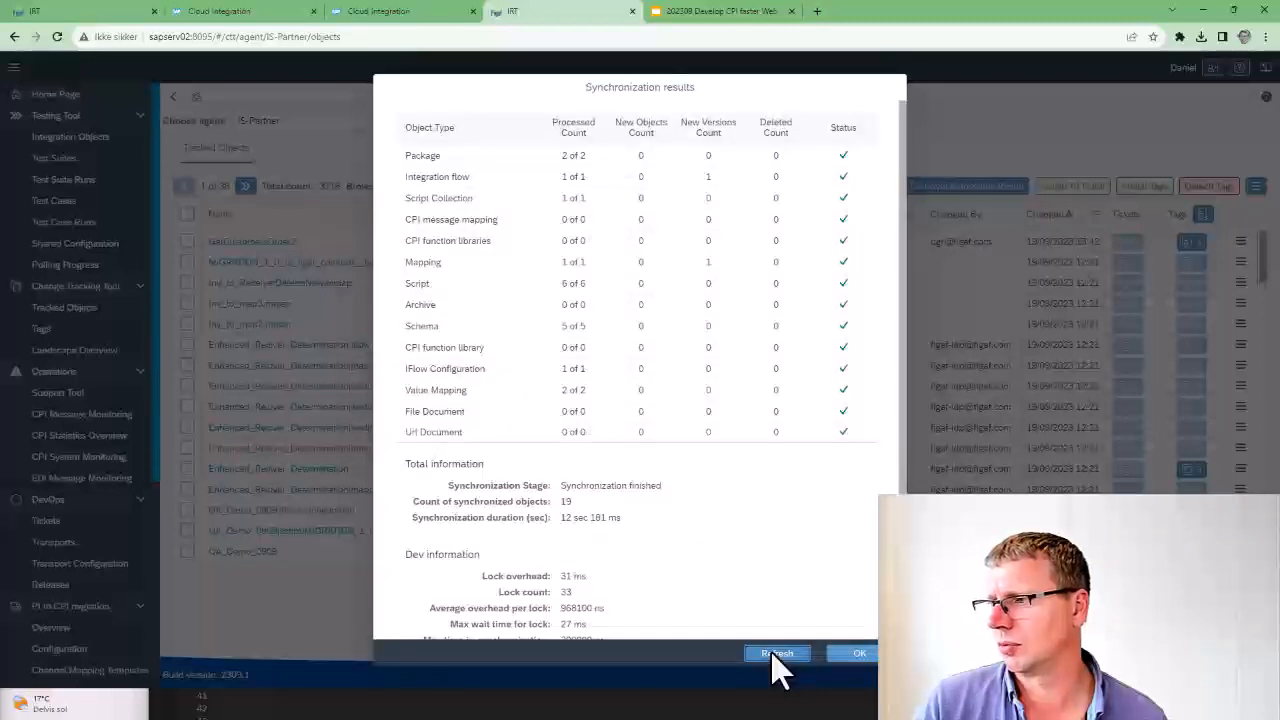
left_click(776, 653)
left_click(776, 653)
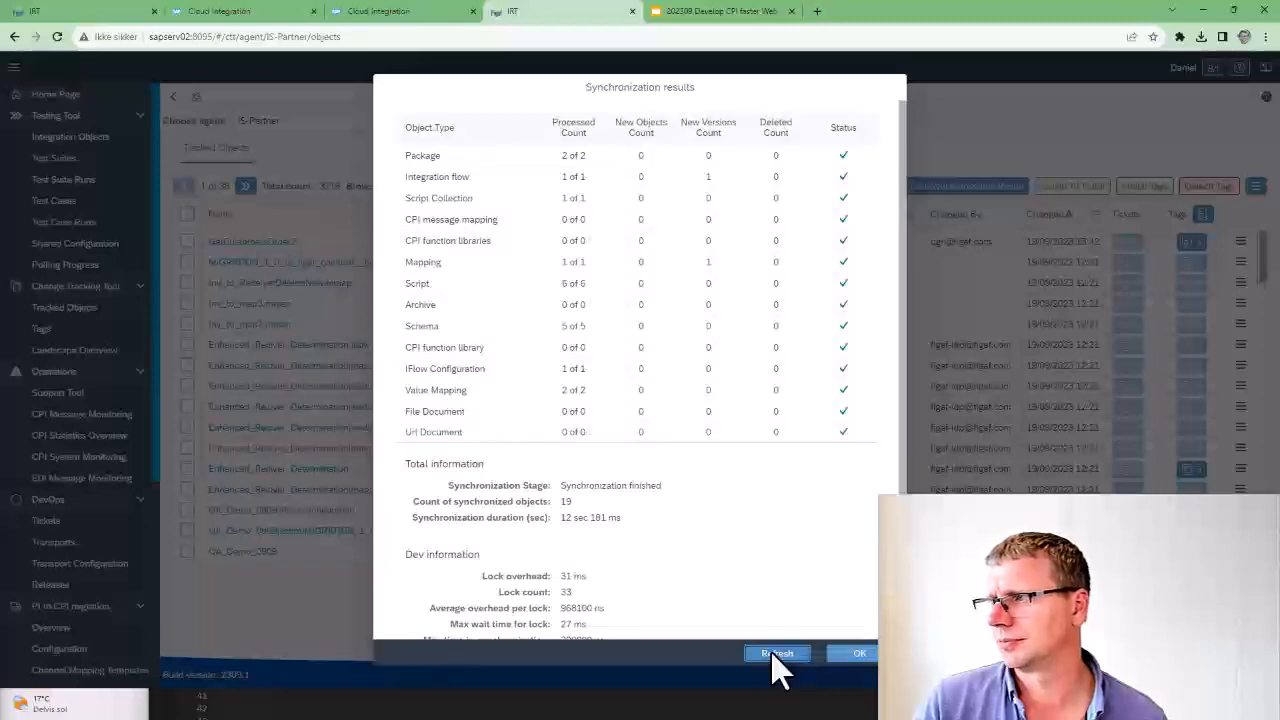
left_click(776, 653)
left_click(776, 653)
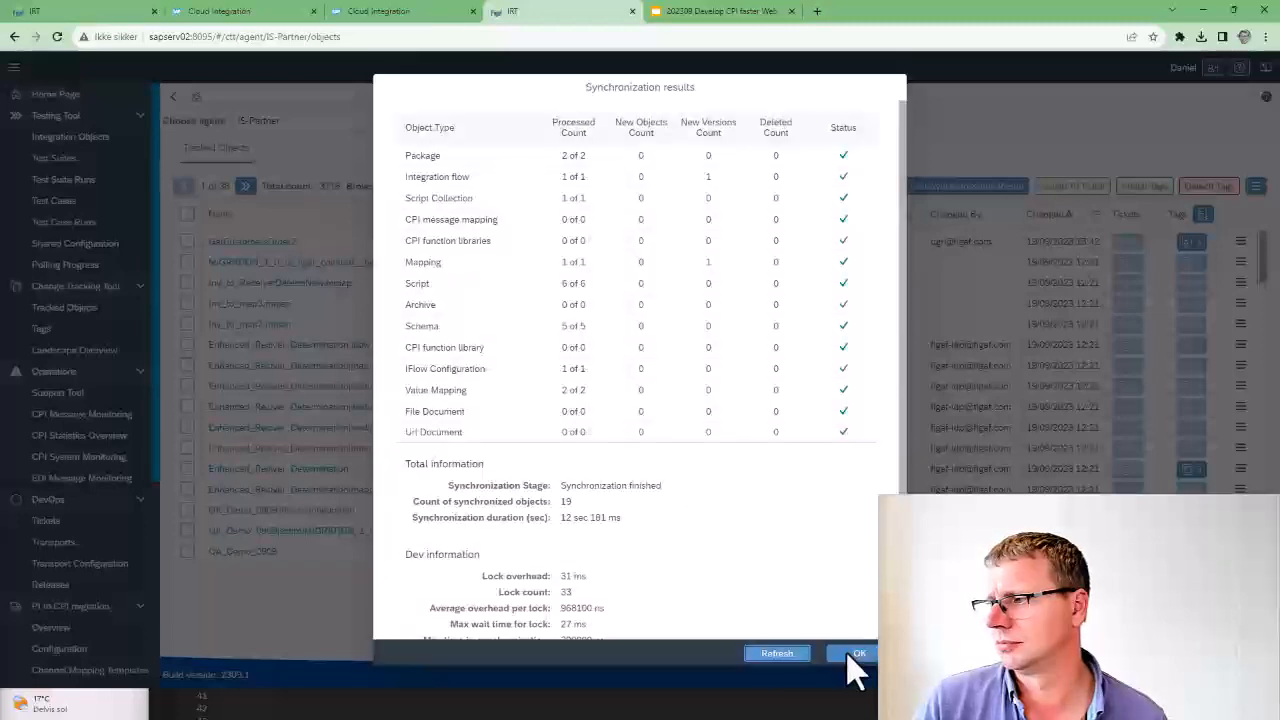
left_click(858, 653)
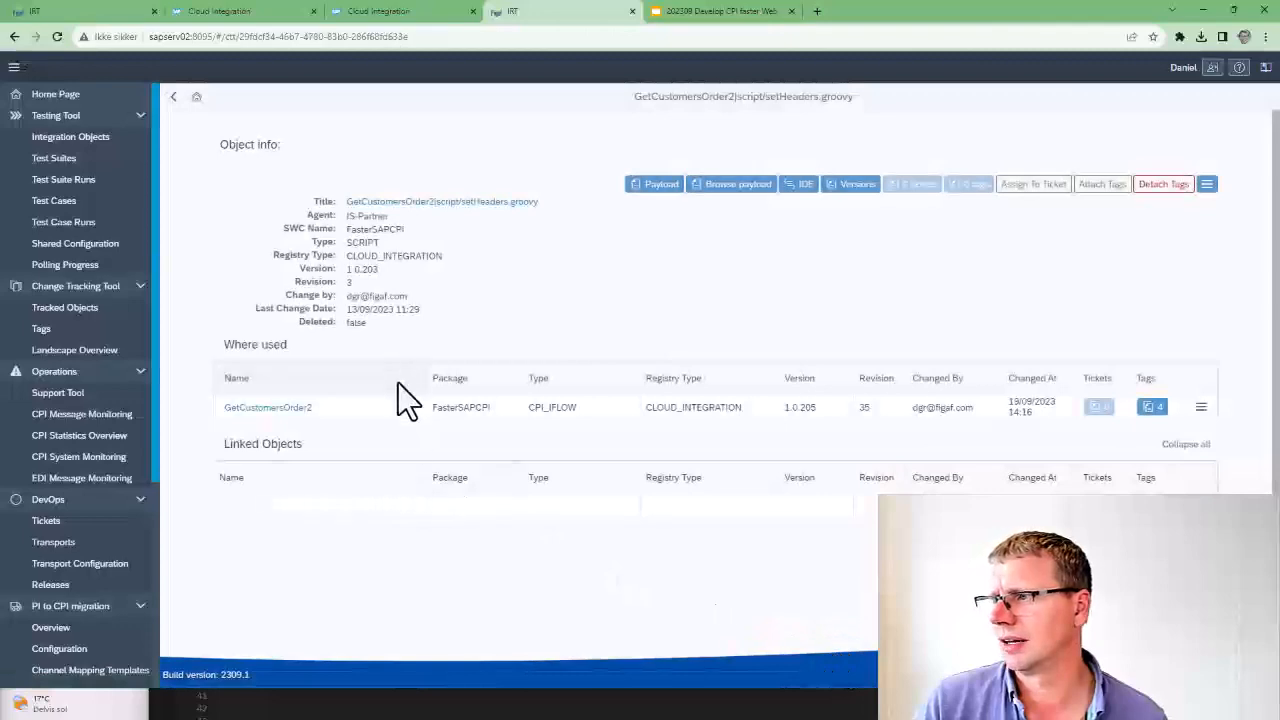
Step: Open setHeaders.groovy in the IDE with the FasterCIWebinar test case and the step 38 "Run set header" message as input
left_click(812, 182)
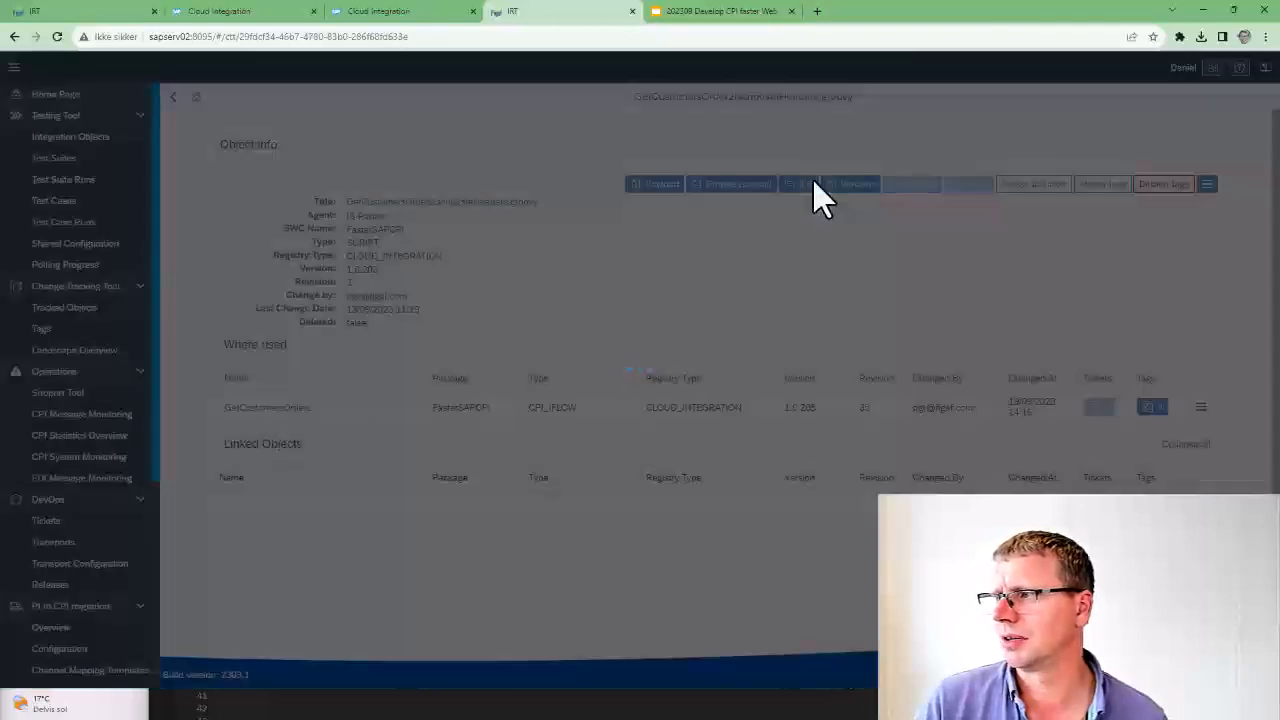
left_click(345, 124)
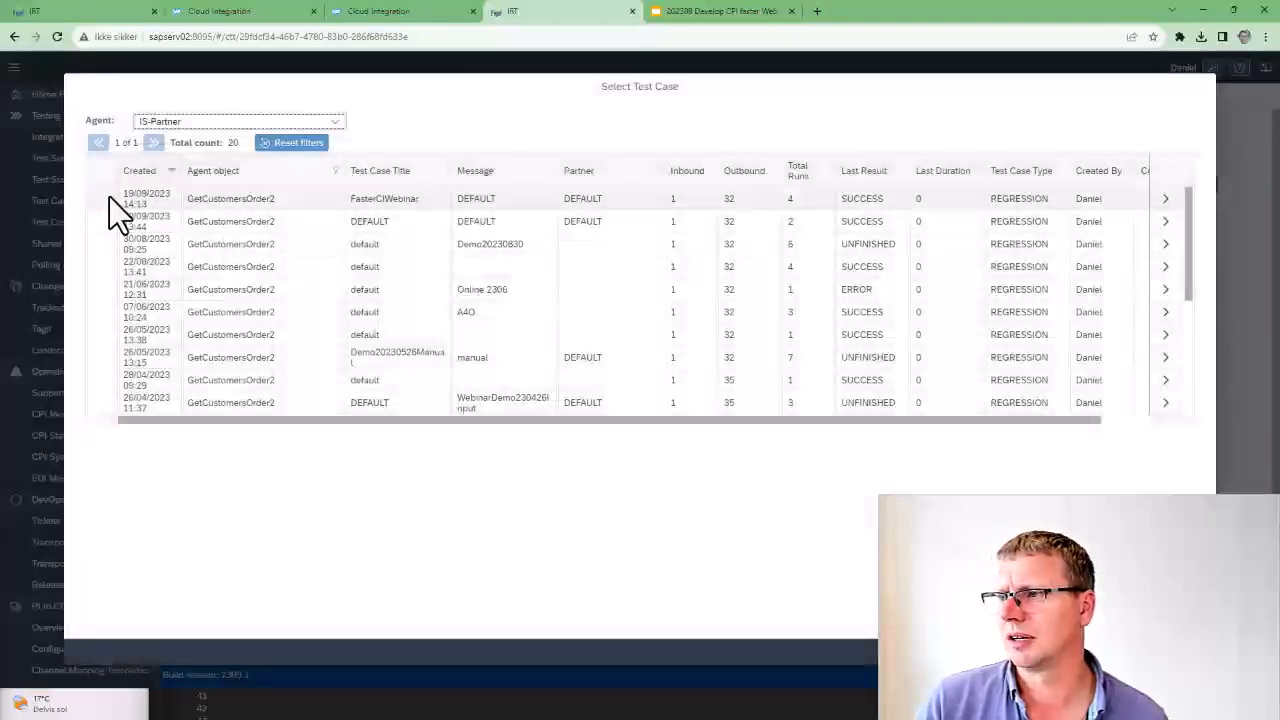
left_click(101, 198)
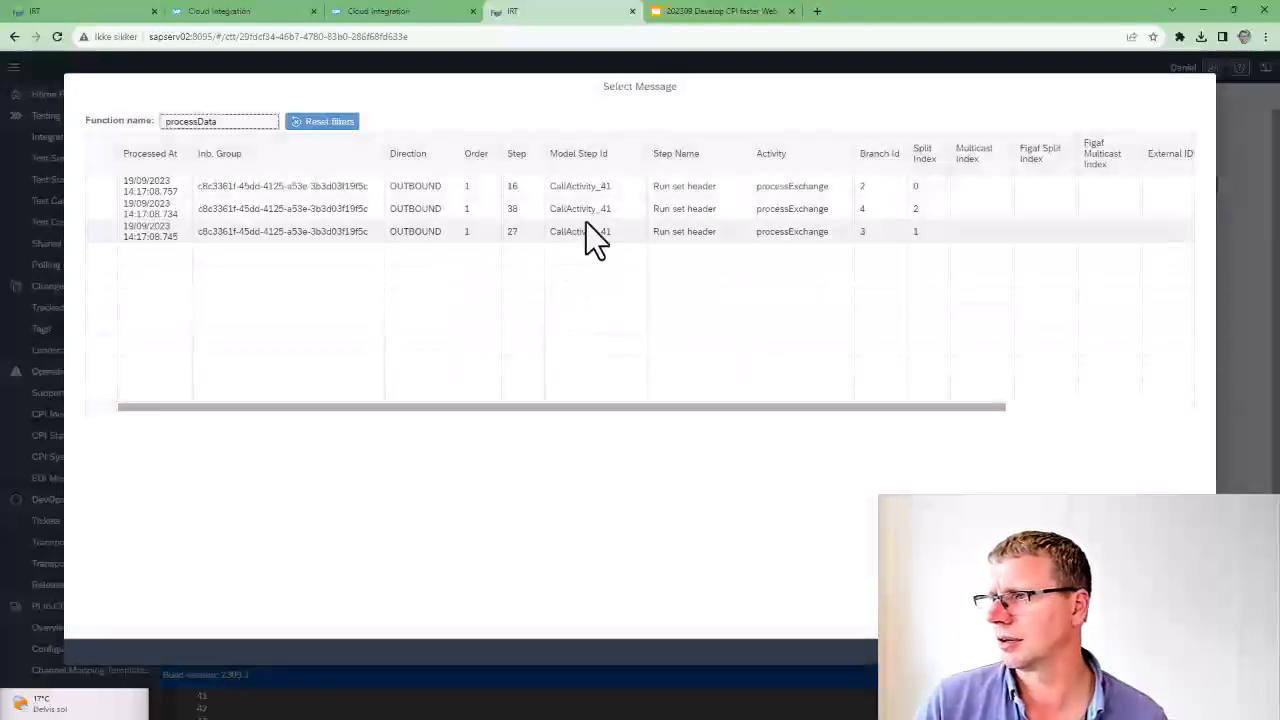
left_click(97, 210)
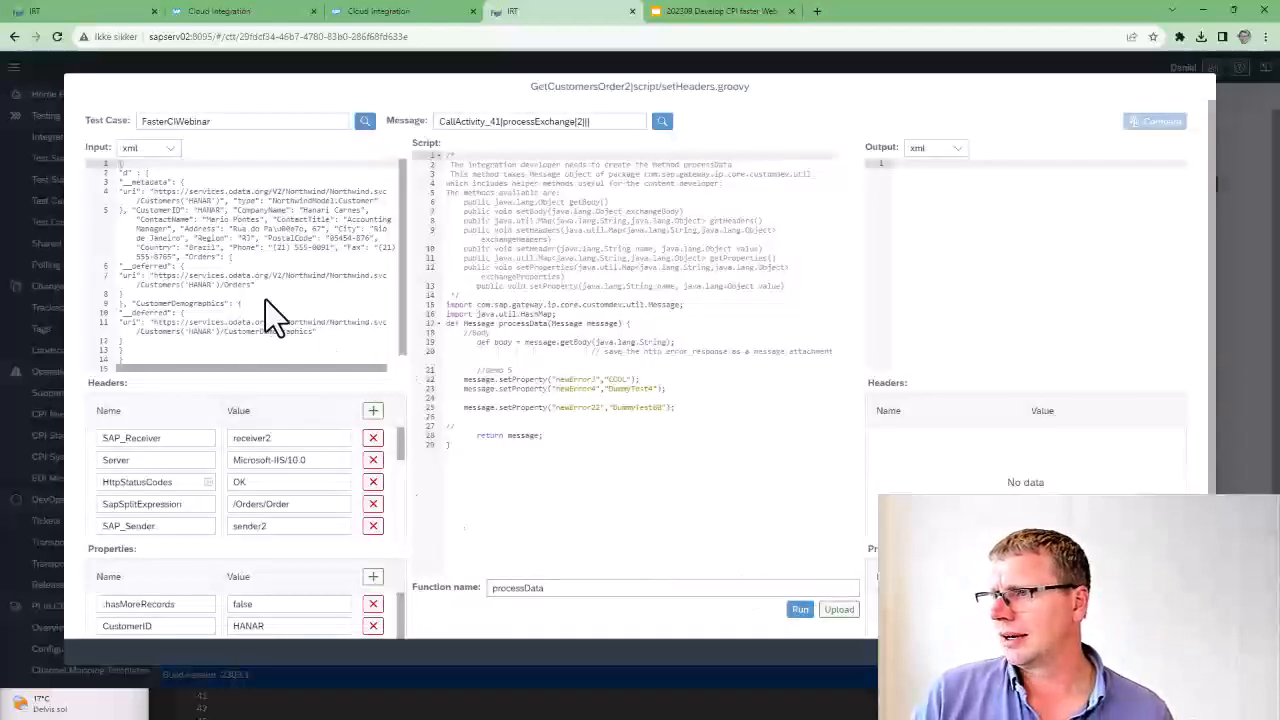
Step: Set the input format to json, run the processData function and examine the output payload
left_click_drag(186, 188, 242, 243)
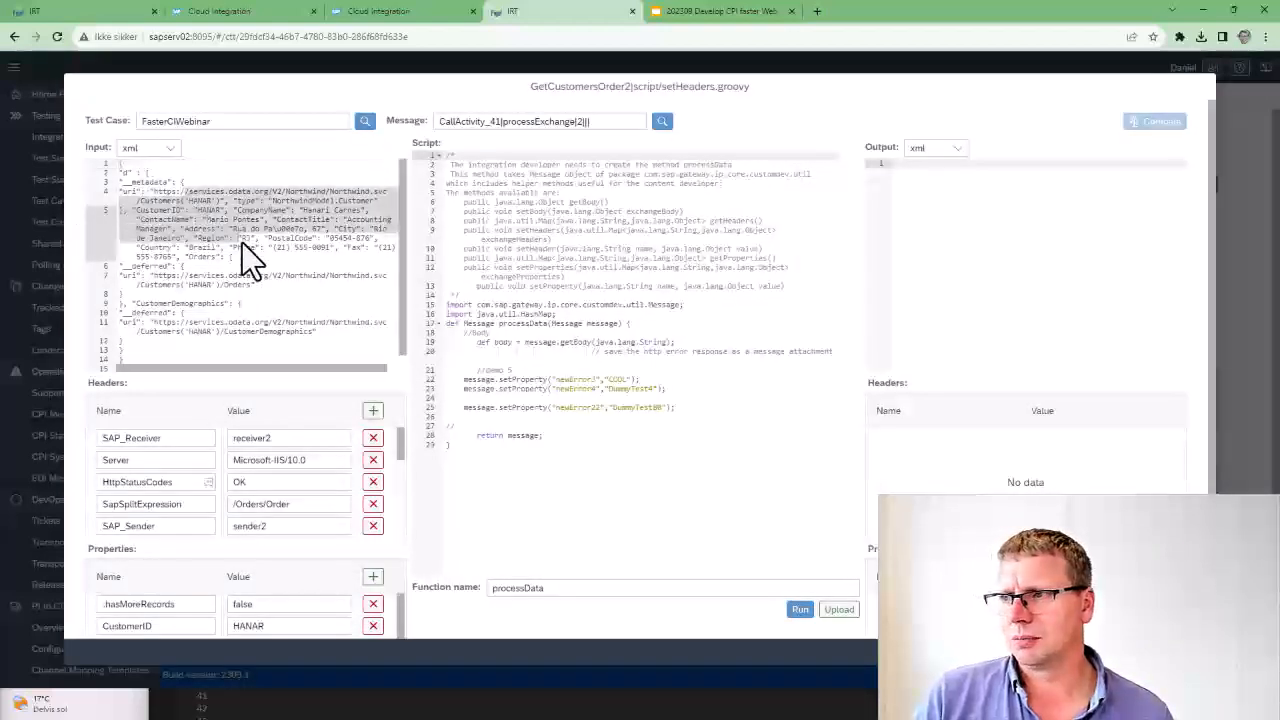
left_click(169, 148)
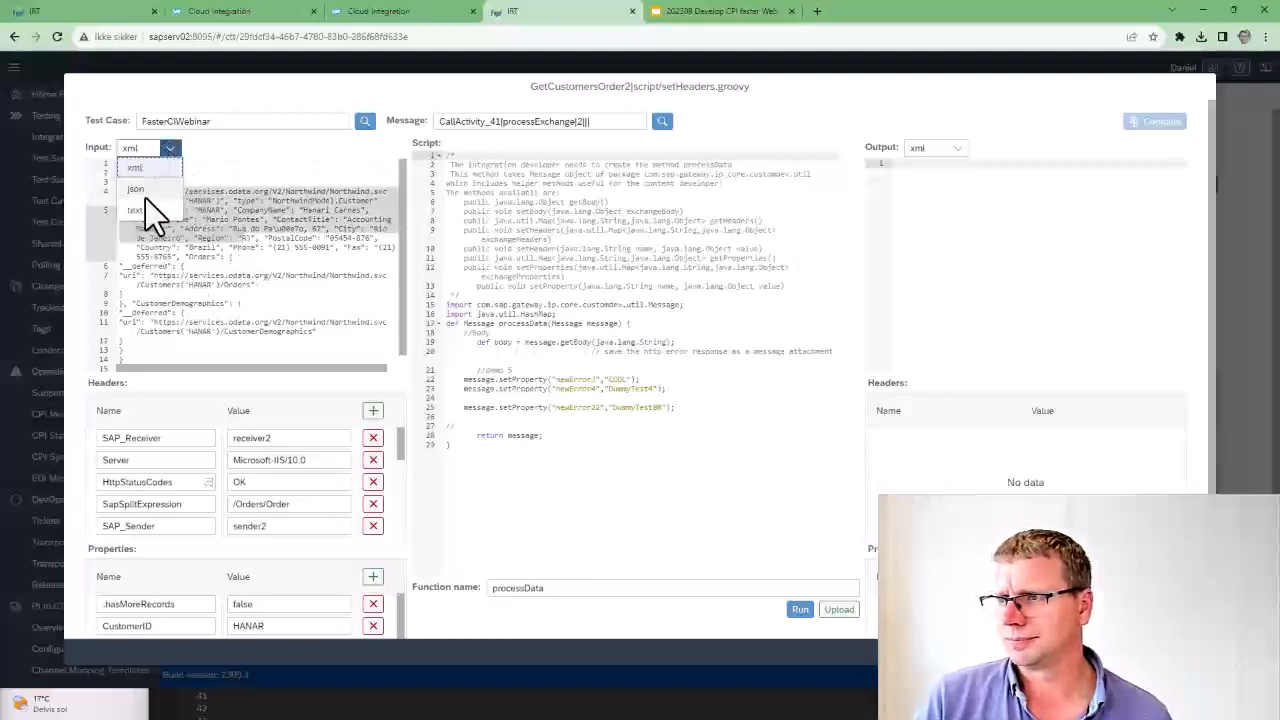
left_click(150, 190)
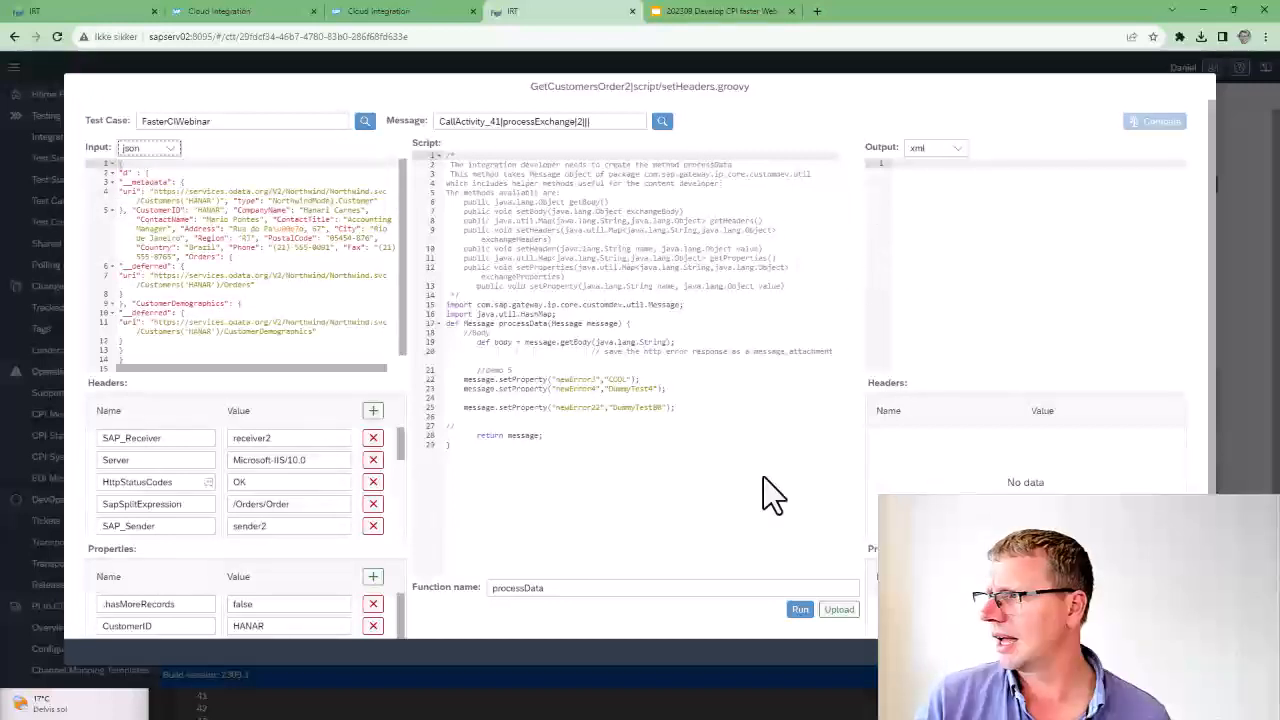
left_click(801, 609)
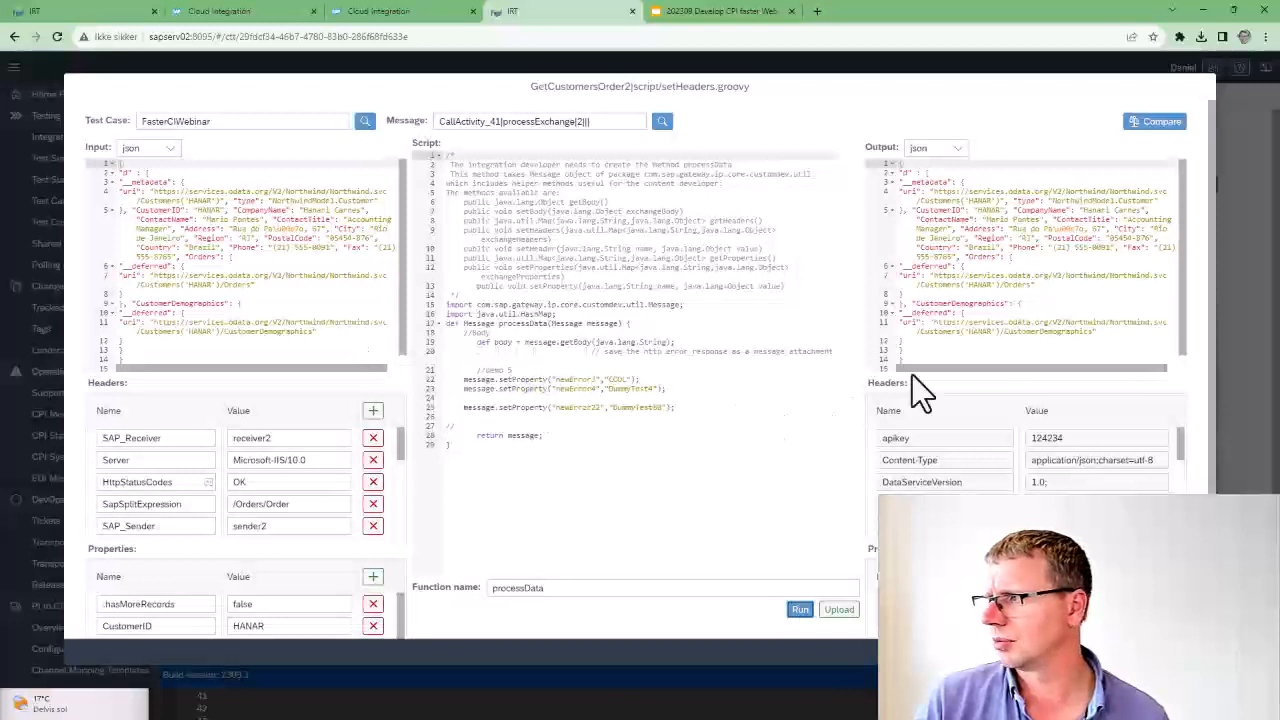
left_click_drag(998, 184, 1010, 269)
left_click(1005, 295)
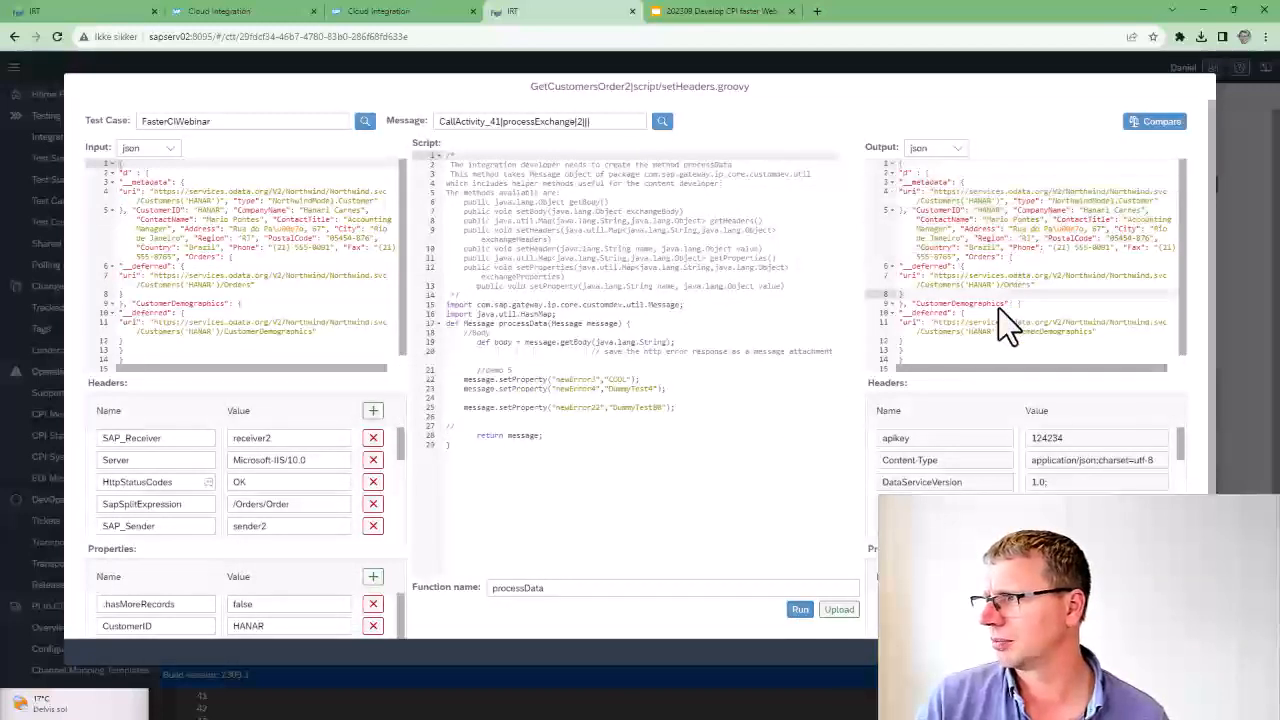
Step: Replace the contact's last name in the input payload with 123 and compare the rerun script's output with the expected result
double_click(246, 221)
type("123")
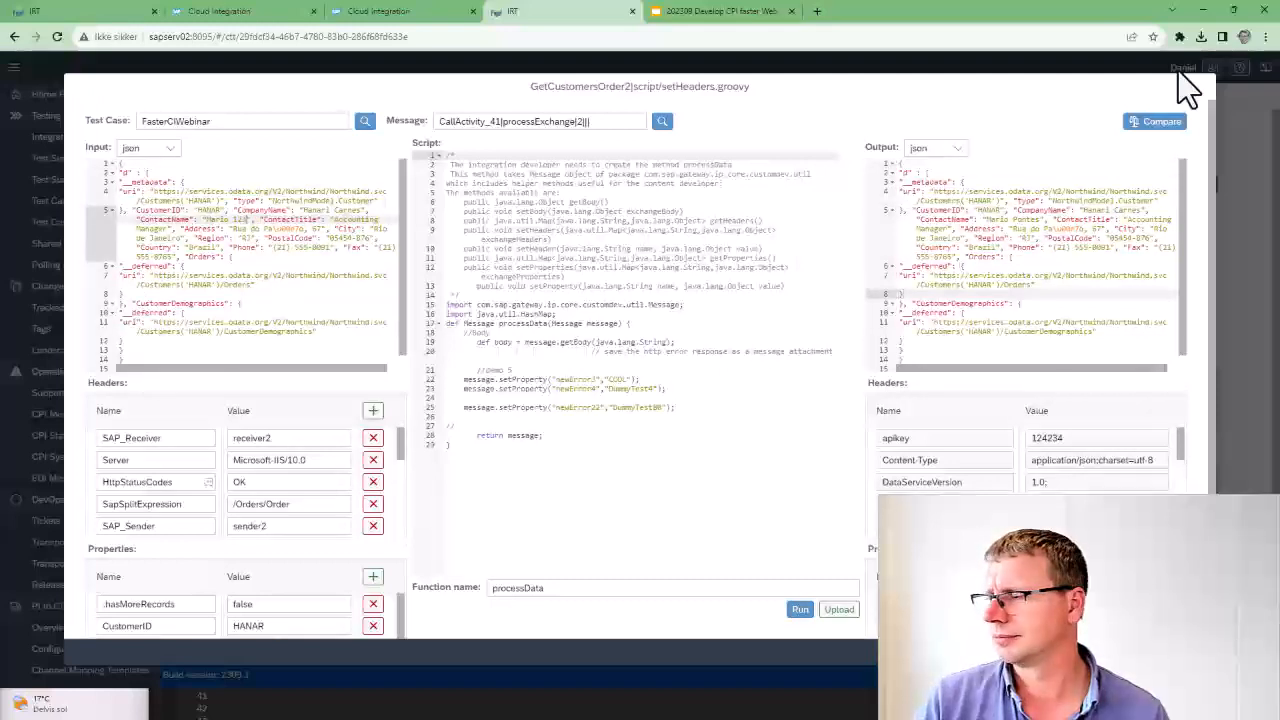
left_click(800, 609)
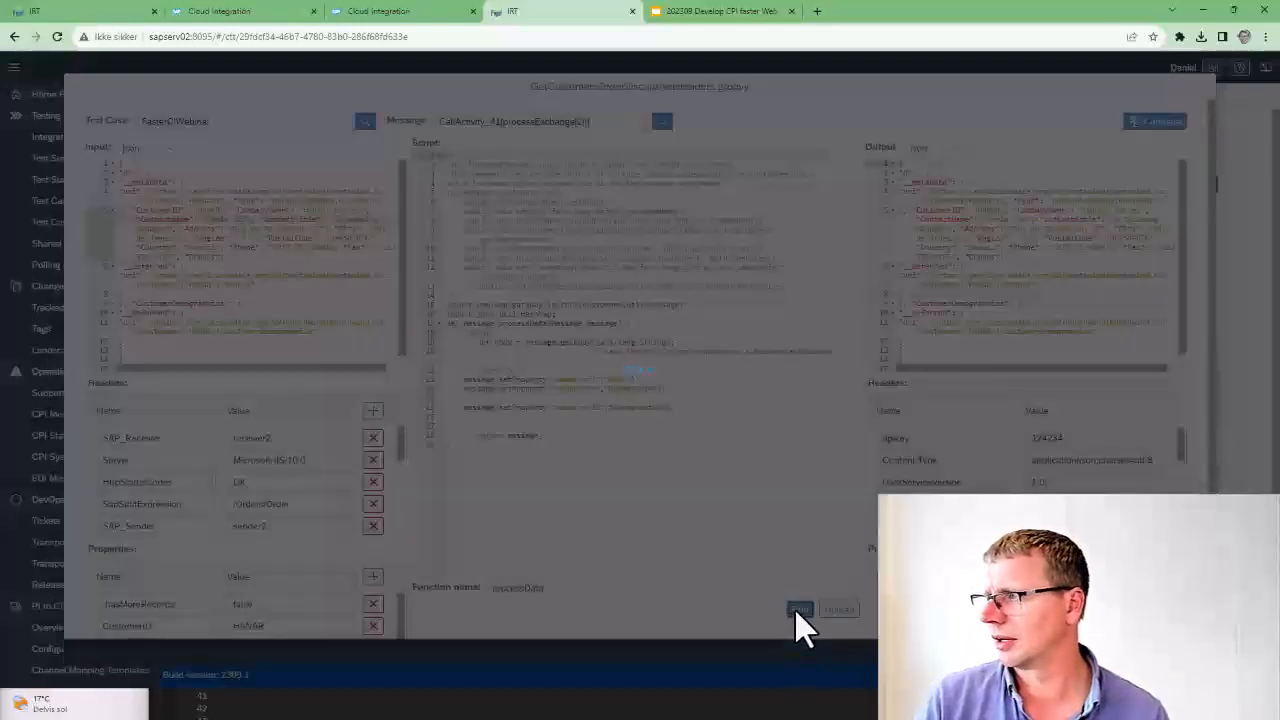
left_click(1155, 121)
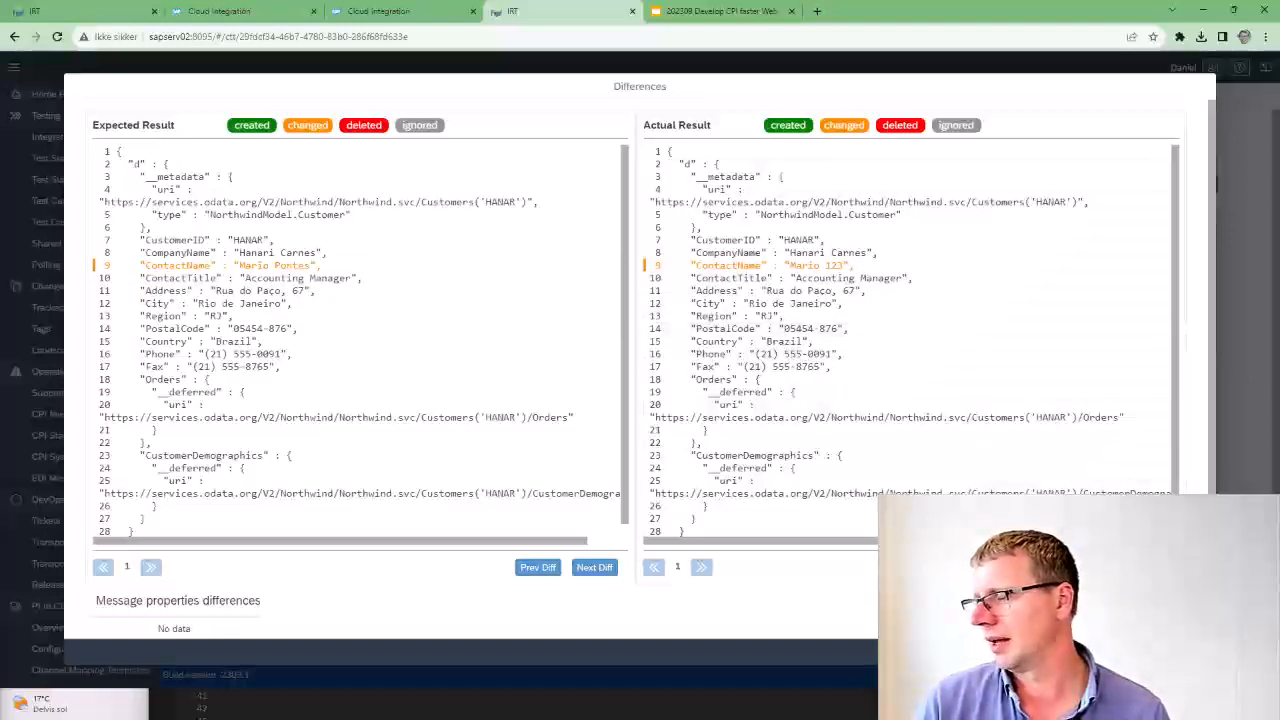
left_click(1188, 652)
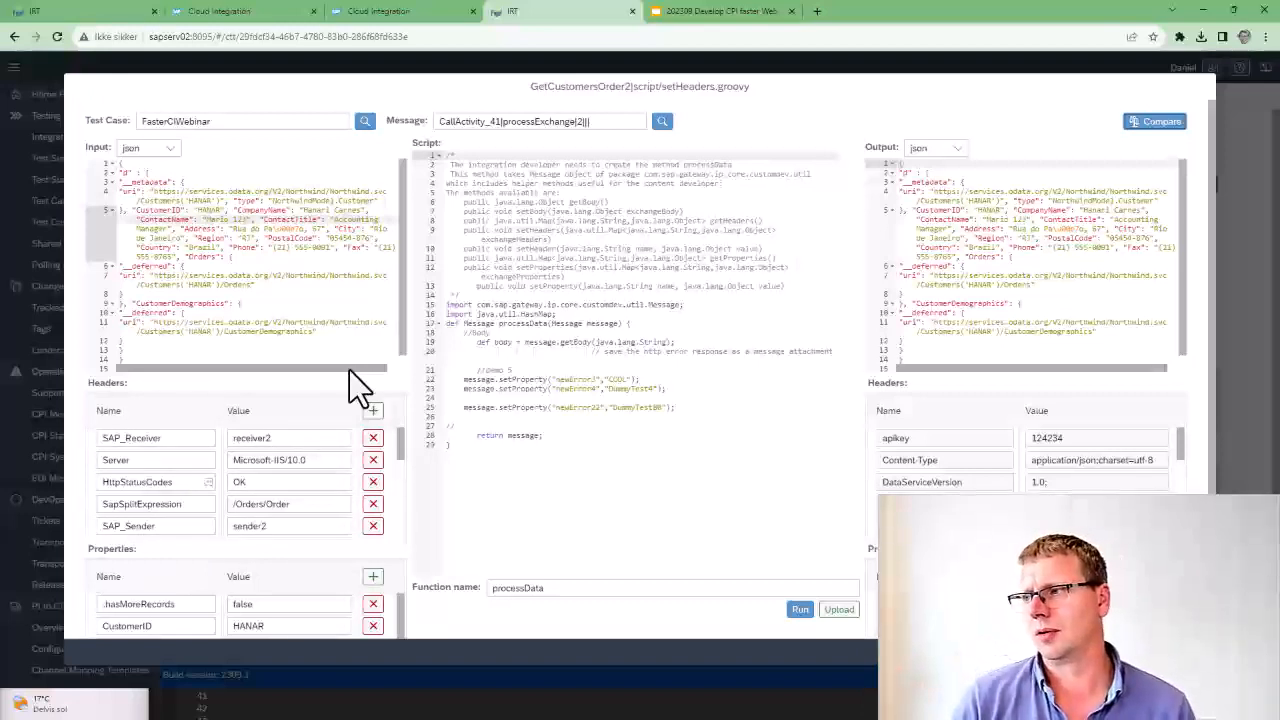
Step: Select the entire input payload, then switch to the Google Slides presentation and view the ChatGTP slide
left_click(340, 351)
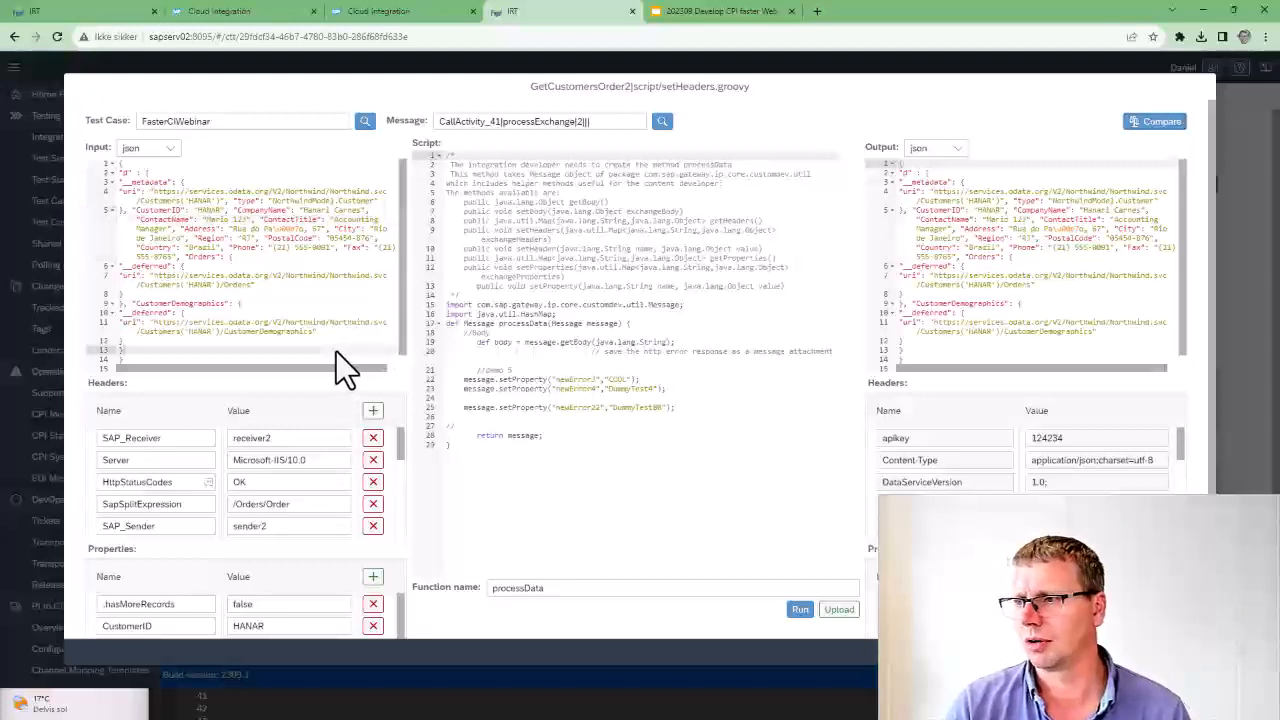
key("ctrl+a")
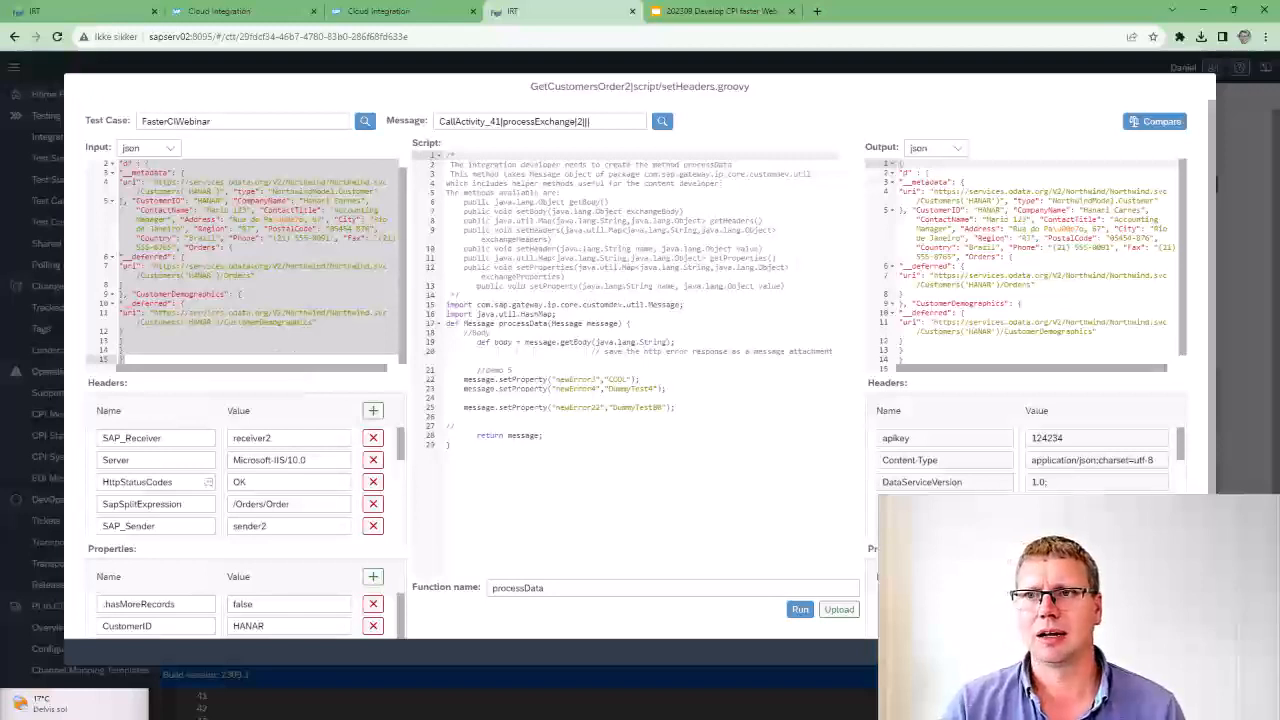
left_click(680, 12)
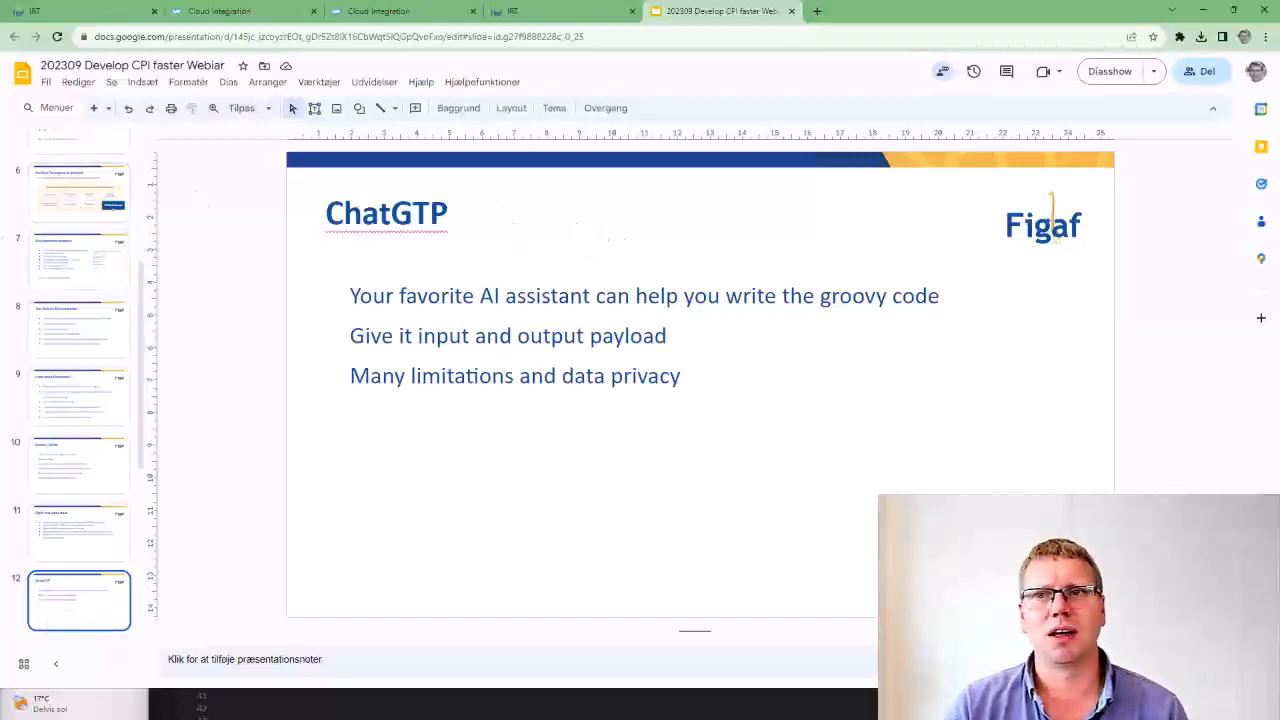
Step: Switch to the ChatGPT conversation on parsing JSON to properties and review its prompts and generated Groovy scripts
left_click_drag(0, 90, 758, 24)
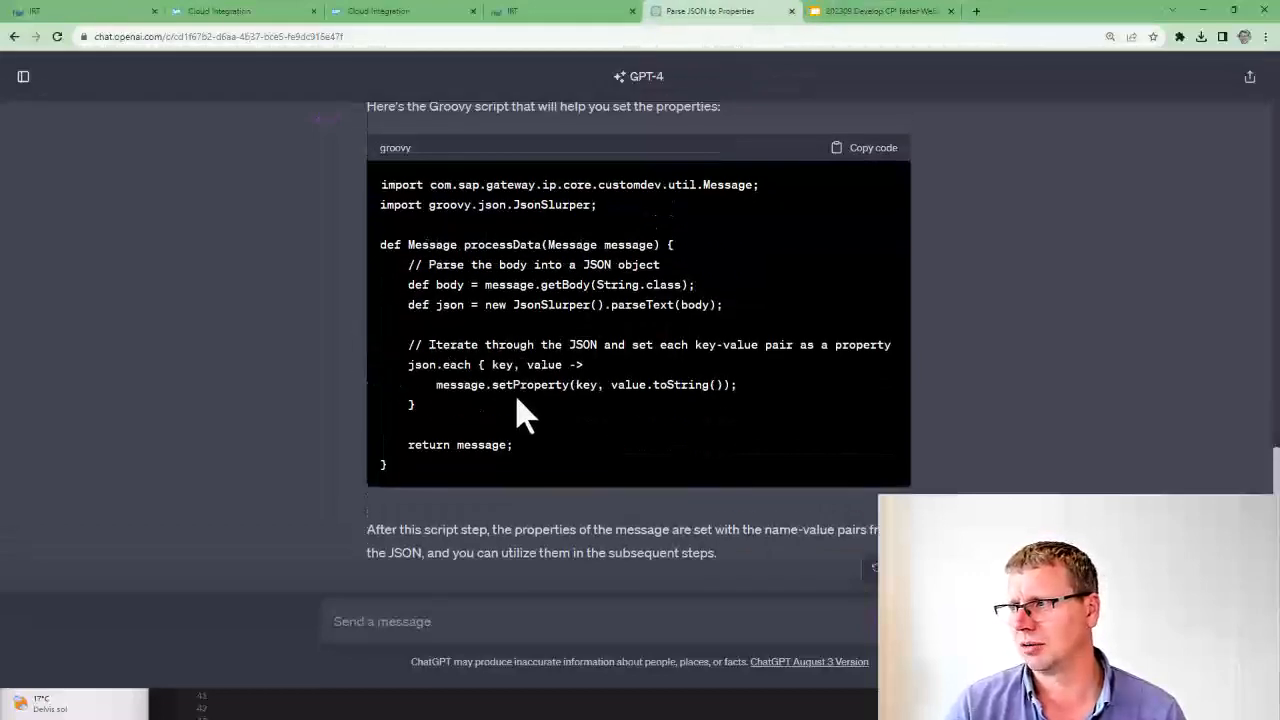
scroll(376, 378, "up", 3)
scroll(376, 378, "down", 2)
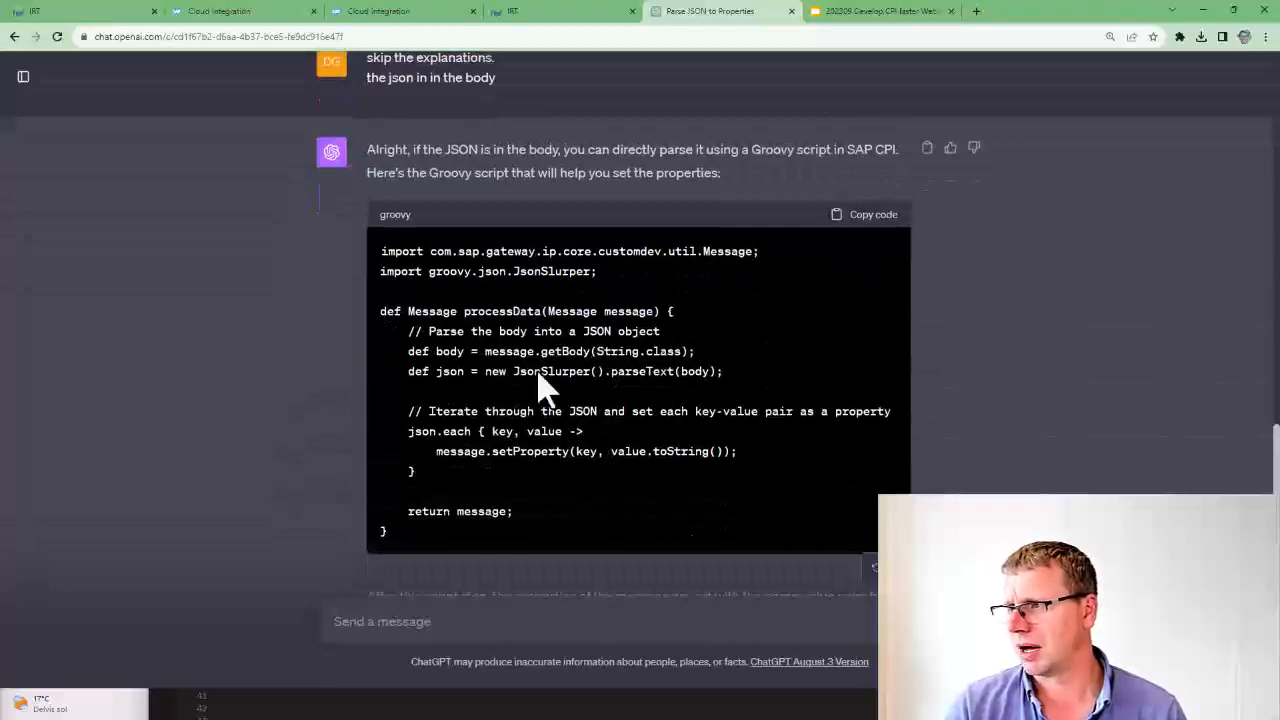
scroll(486, 384, "up", 5)
scroll(484, 384, "up", 10)
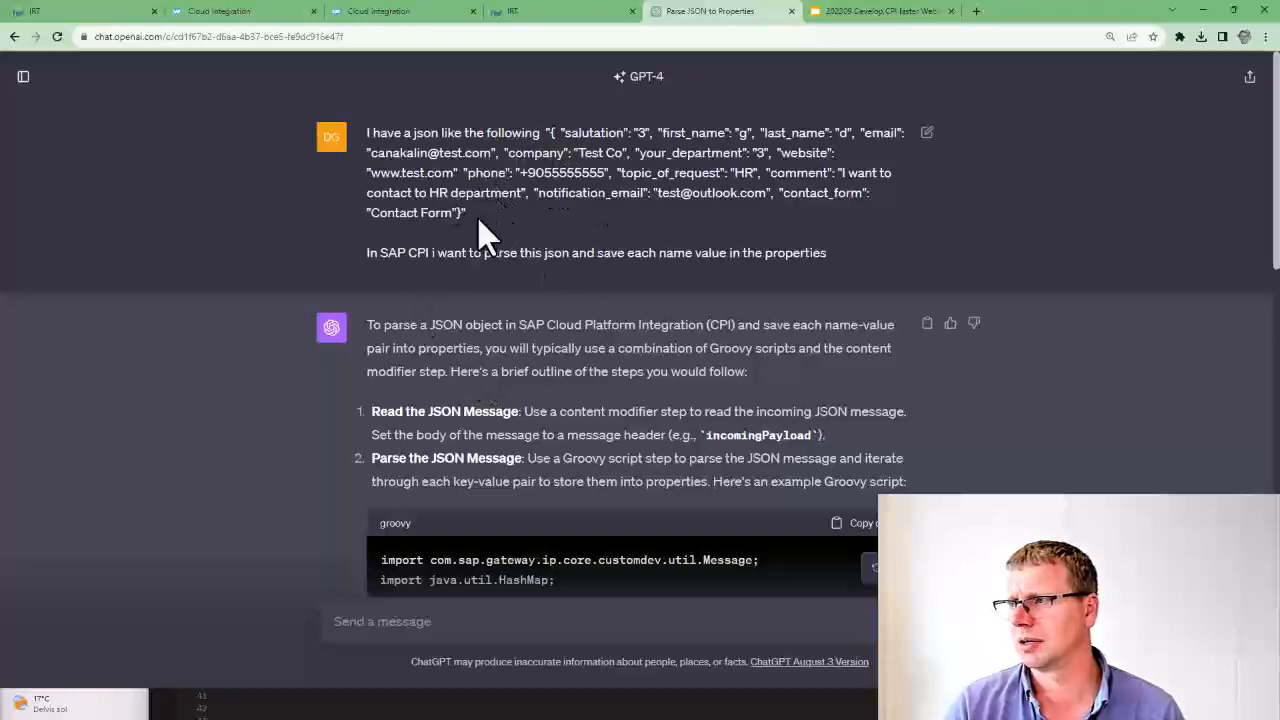
scroll(480, 232, "down", 3)
scroll(440, 285, "down", 4)
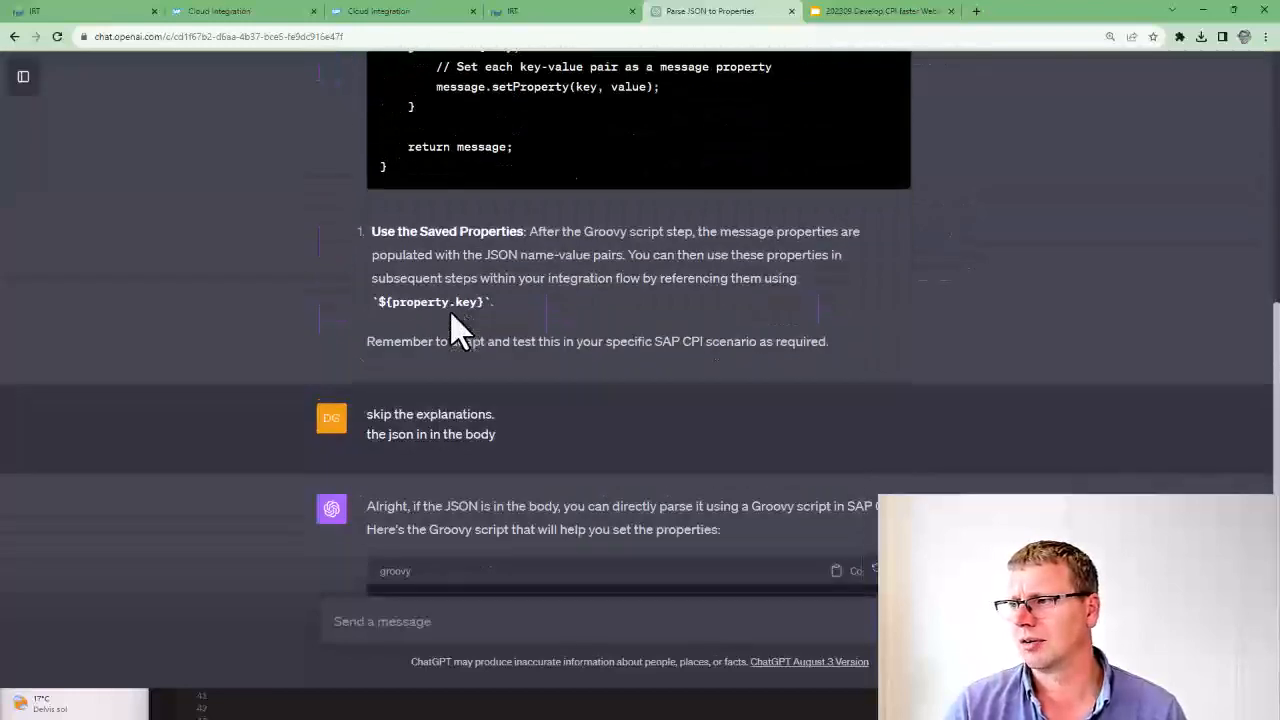
scroll(449, 323, "down", 1)
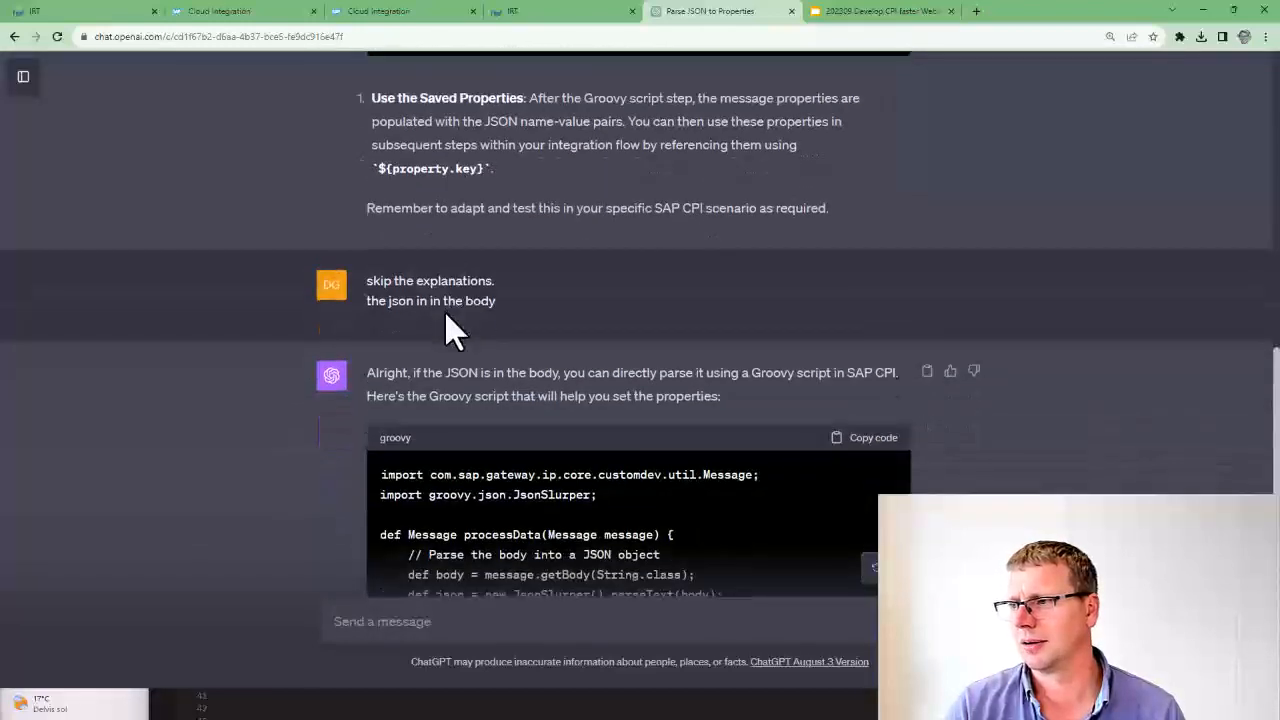
scroll(449, 325, "up", 3)
scroll(444, 316, "up", 1)
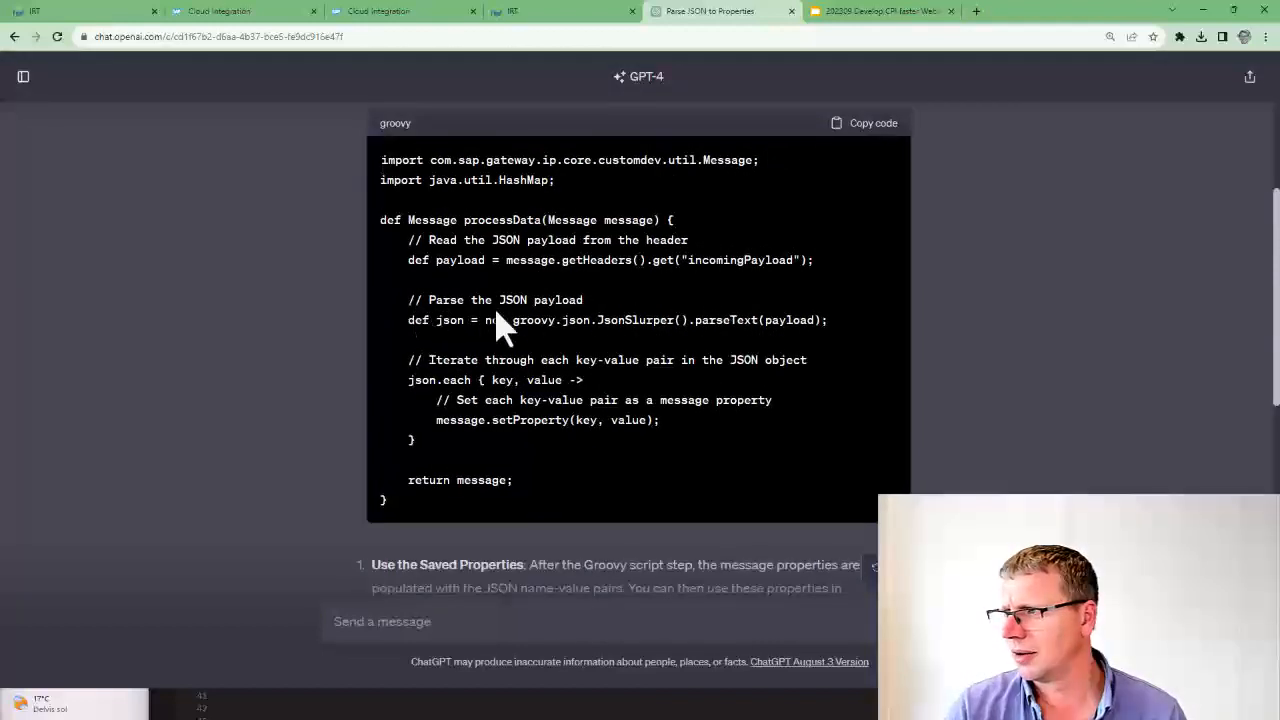
scroll(716, 276, "down", 2)
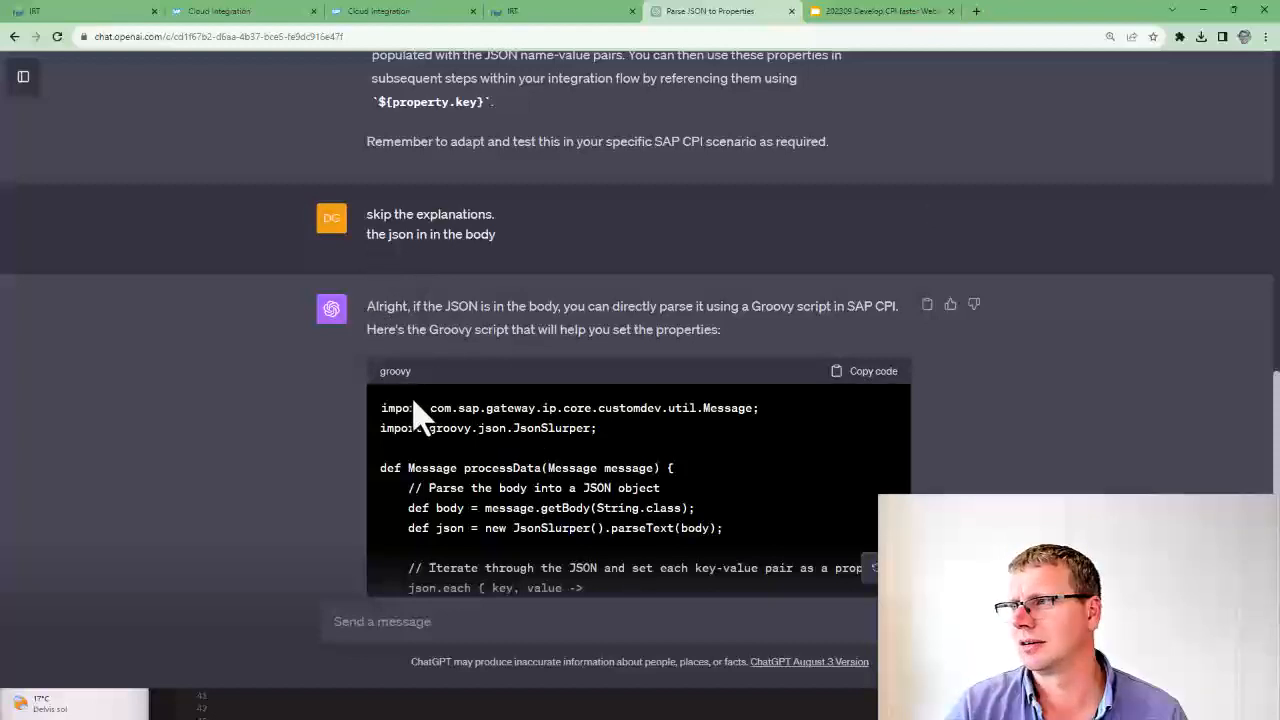
scroll(430, 435, "down", 2)
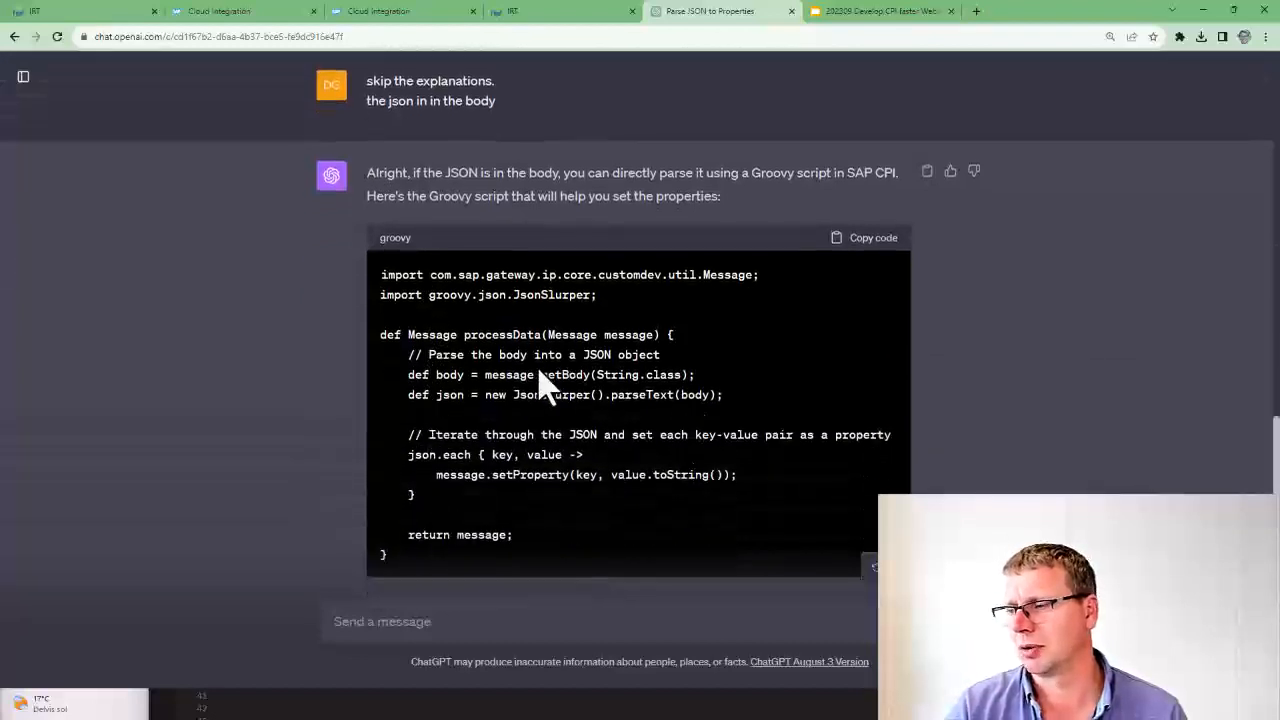
scroll(540, 385, "down", 2)
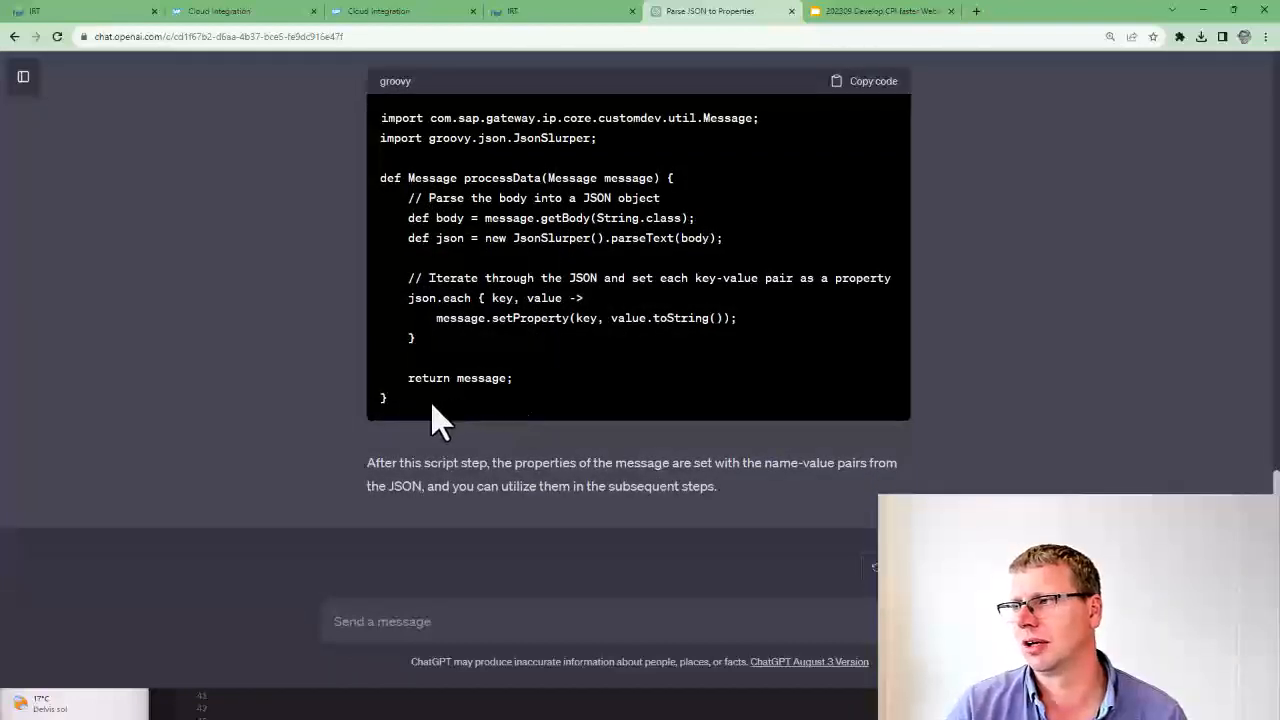
Step: Copy ChatGPT's Groovy script that reads the JSON from the body and replace the whole setHeaders.groovy script in Figaf with it
key("ctrl+a")
left_click(450, 410)
left_click(860, 82)
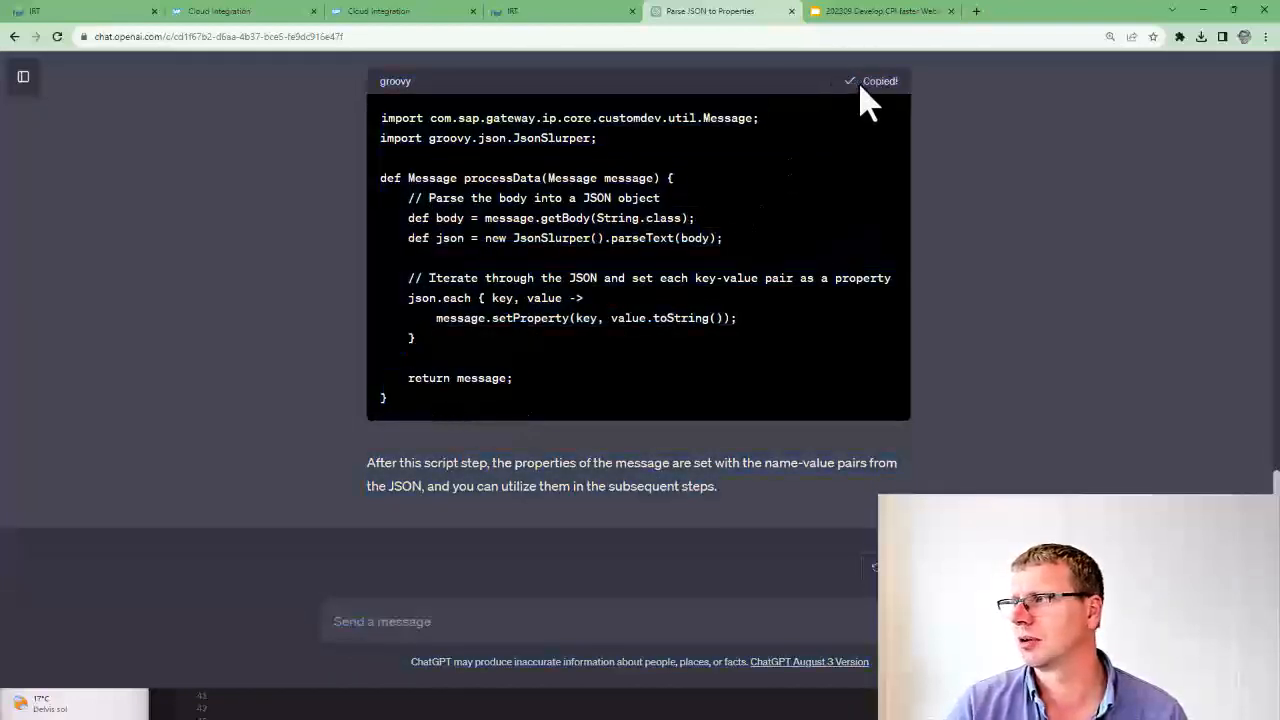
left_click(510, 11)
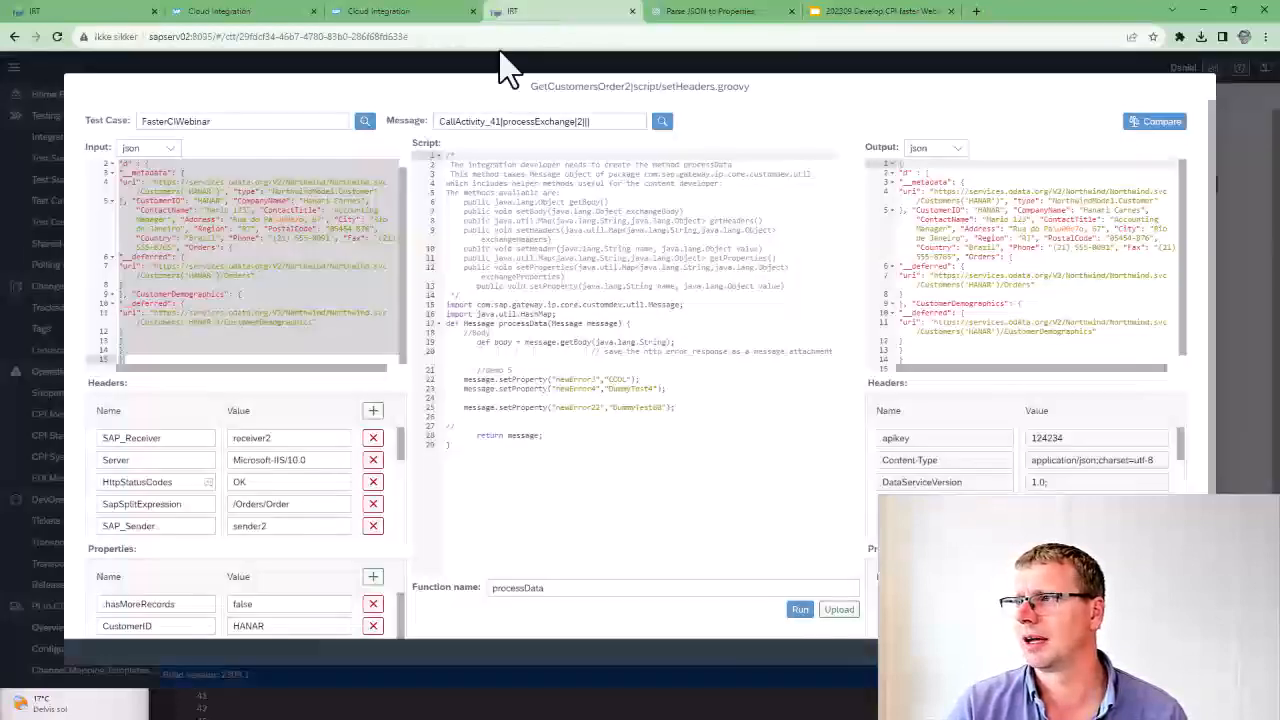
left_click(563, 311)
key("ctrl+a")
key("ctrl+v")
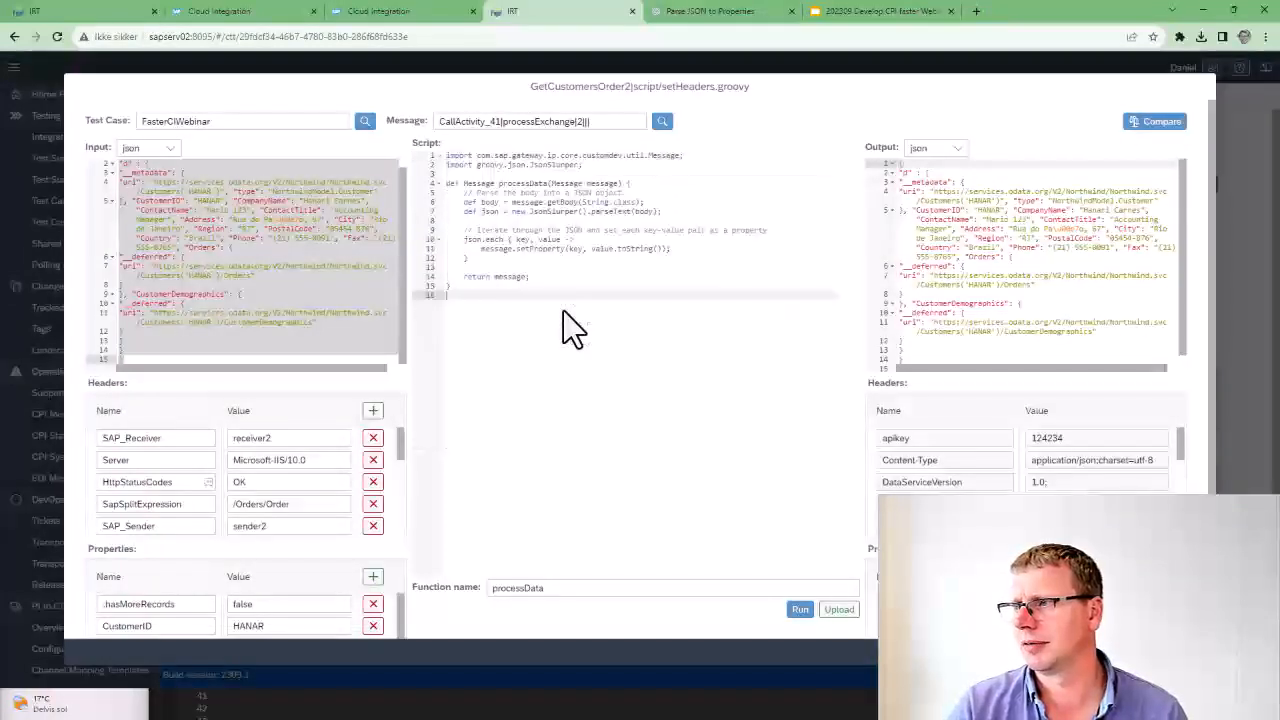
Step: Run the pasted script's processData function on the recorded message and examine the output headers and properties
left_click(800, 610)
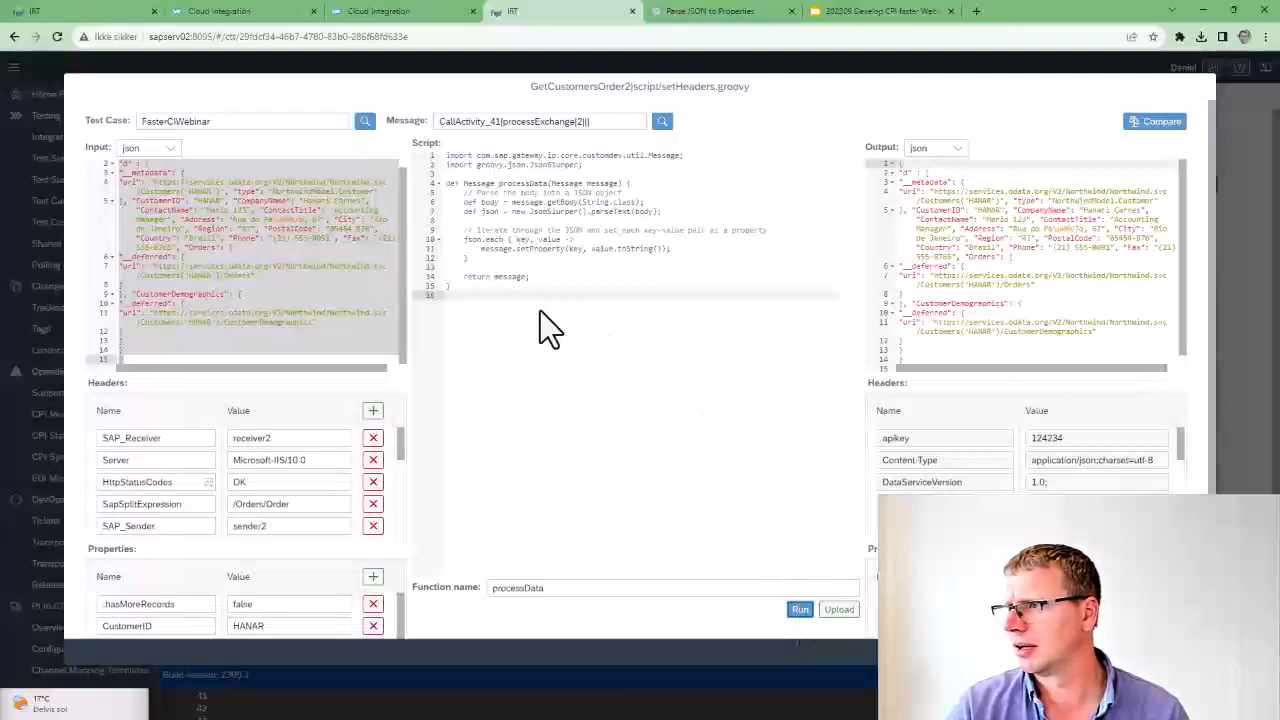
scroll(947, 447, "down", 5)
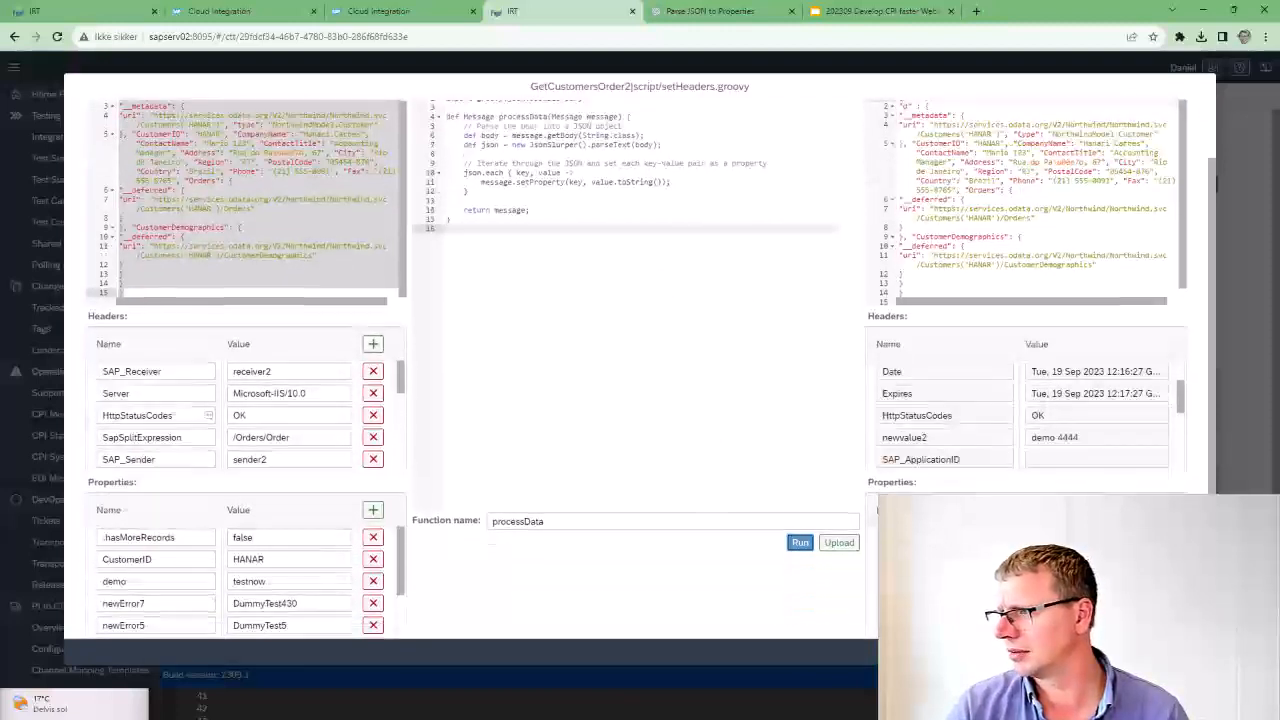
scroll(947, 447, "down", 1)
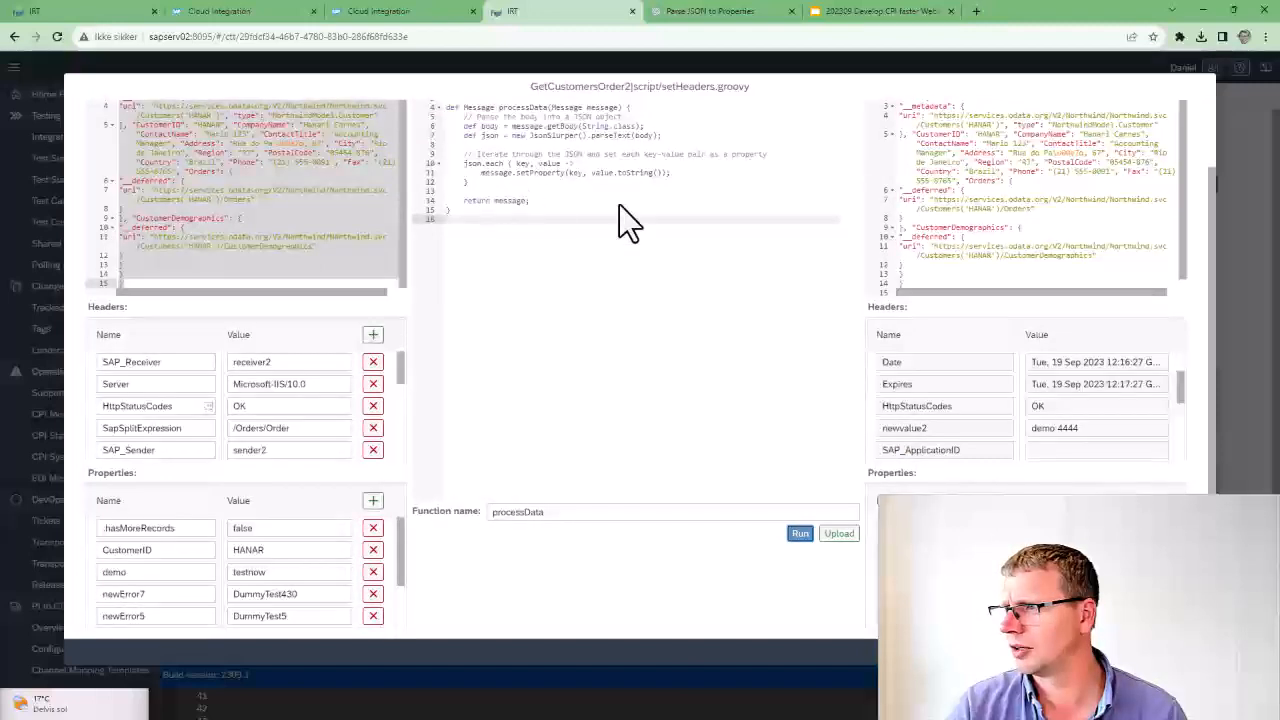
scroll(981, 410, "down", 2)
scroll(962, 412, "down", 4)
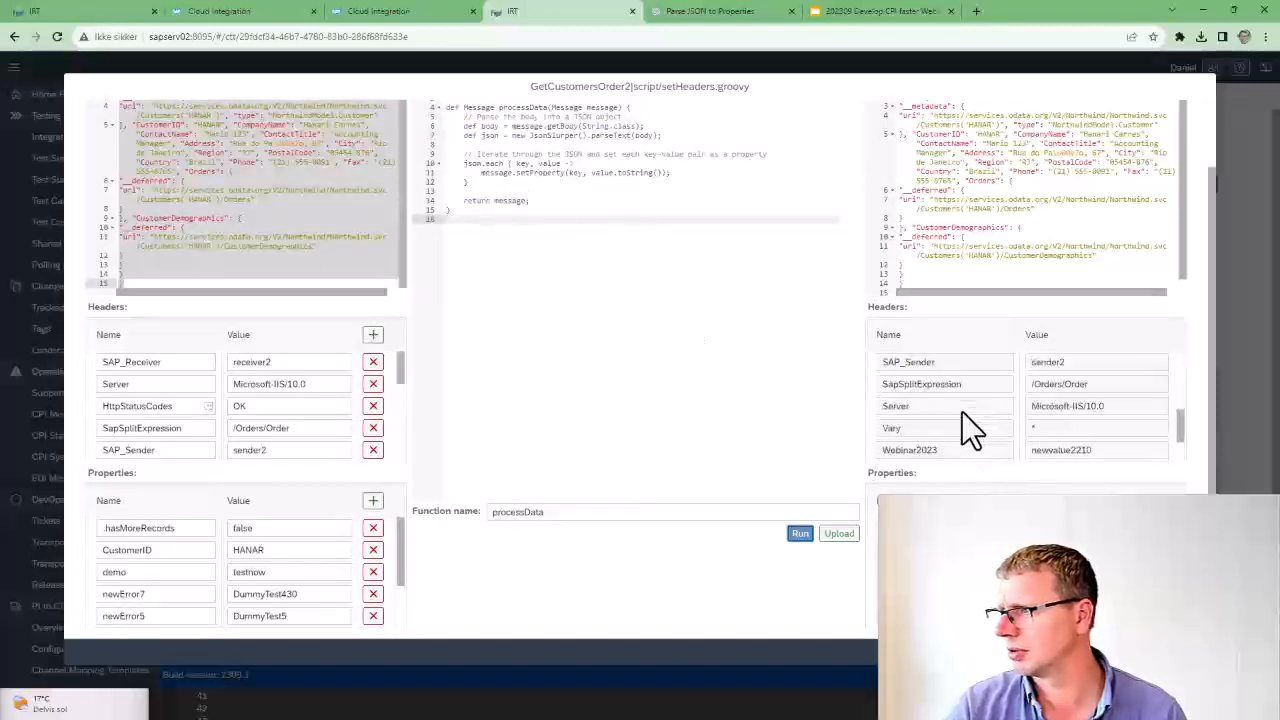
scroll(961, 413, "up", 2)
scroll(600, 400, "up", 3)
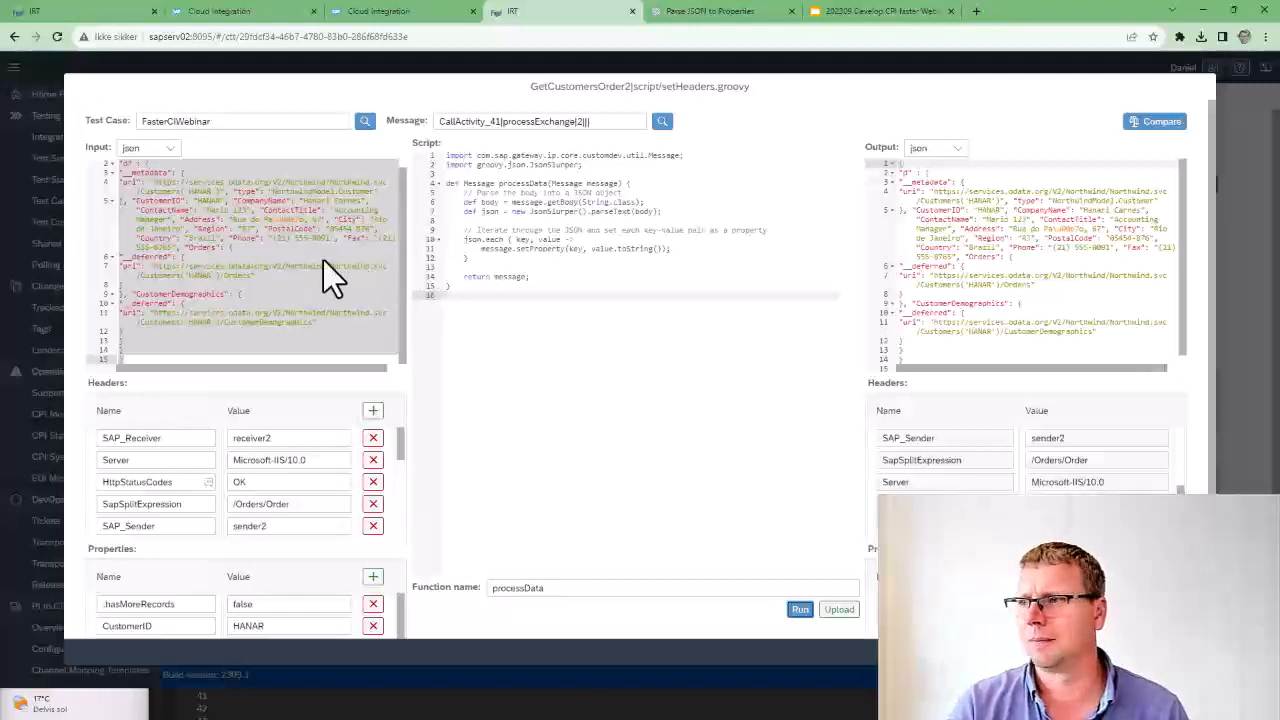
left_click(302, 281)
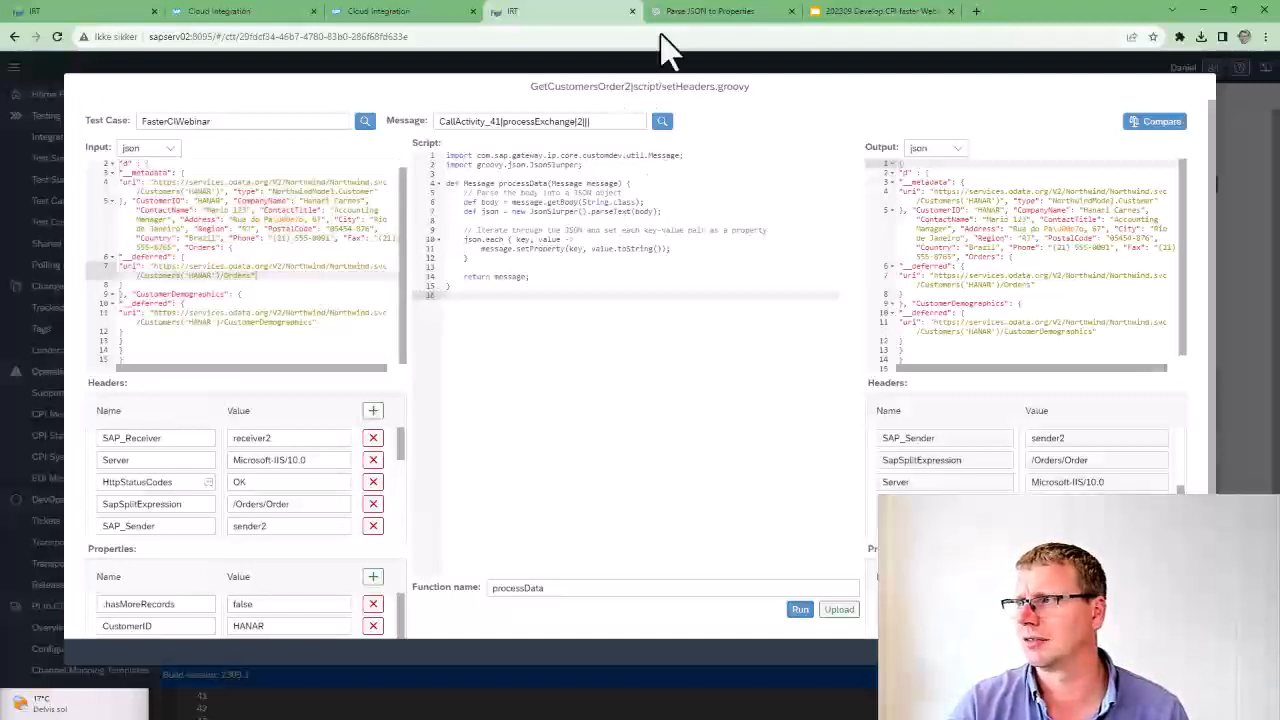
Step: Return to the ChatGPT conversation and review the original SAP CPI prompt and the first script it generated
left_click(688, 14)
scroll(455, 250, "up", 10)
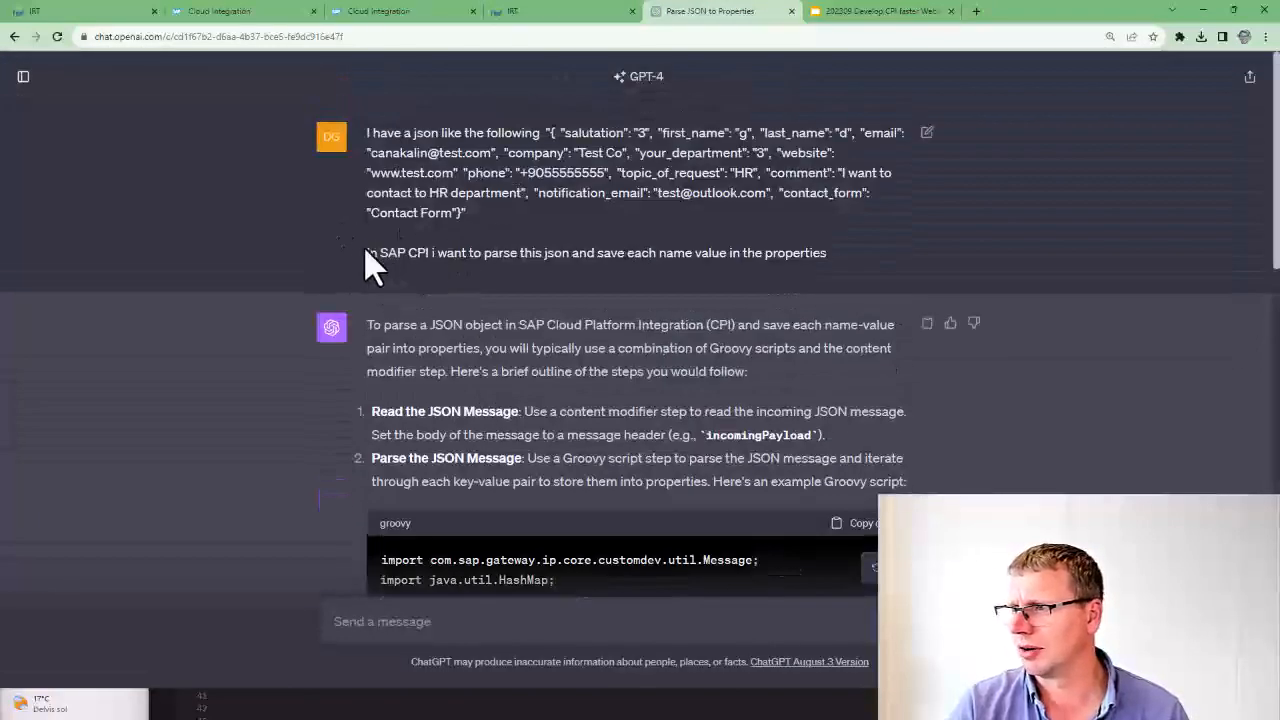
left_click_drag(366, 252, 448, 252)
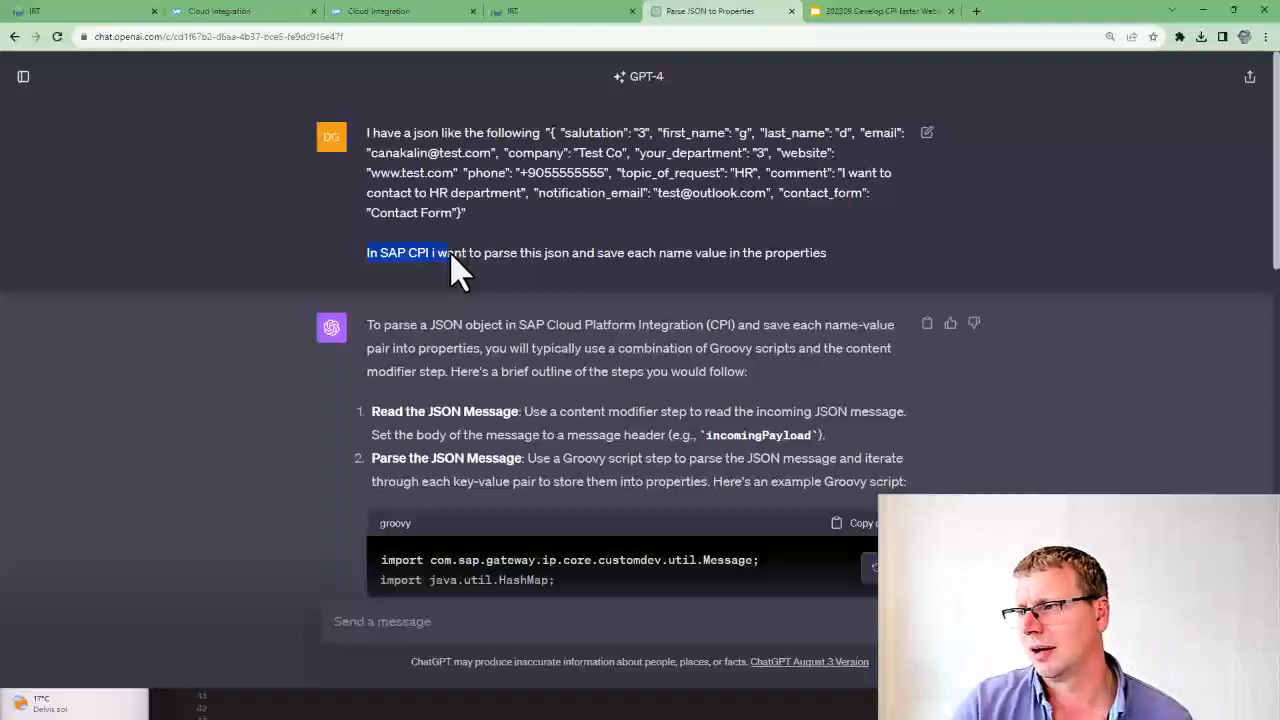
scroll(452, 270, "down", 1)
scroll(470, 275, "down", 1)
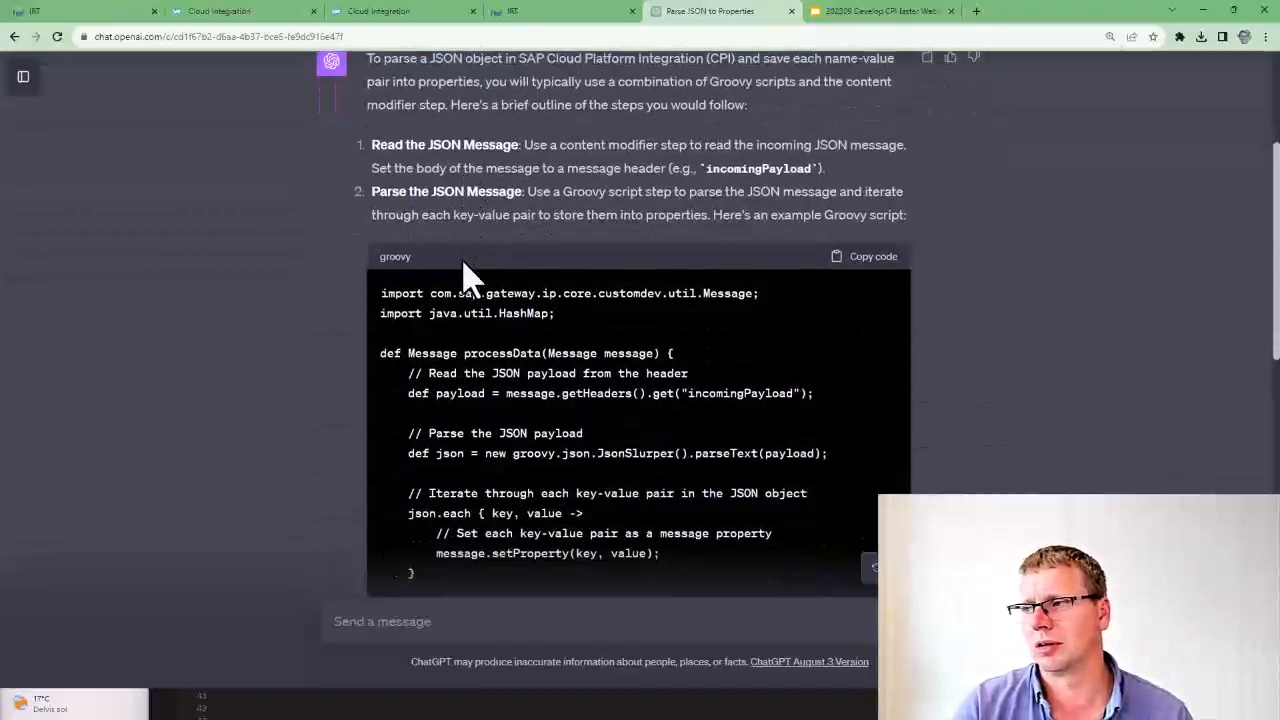
scroll(468, 275, "down", 1)
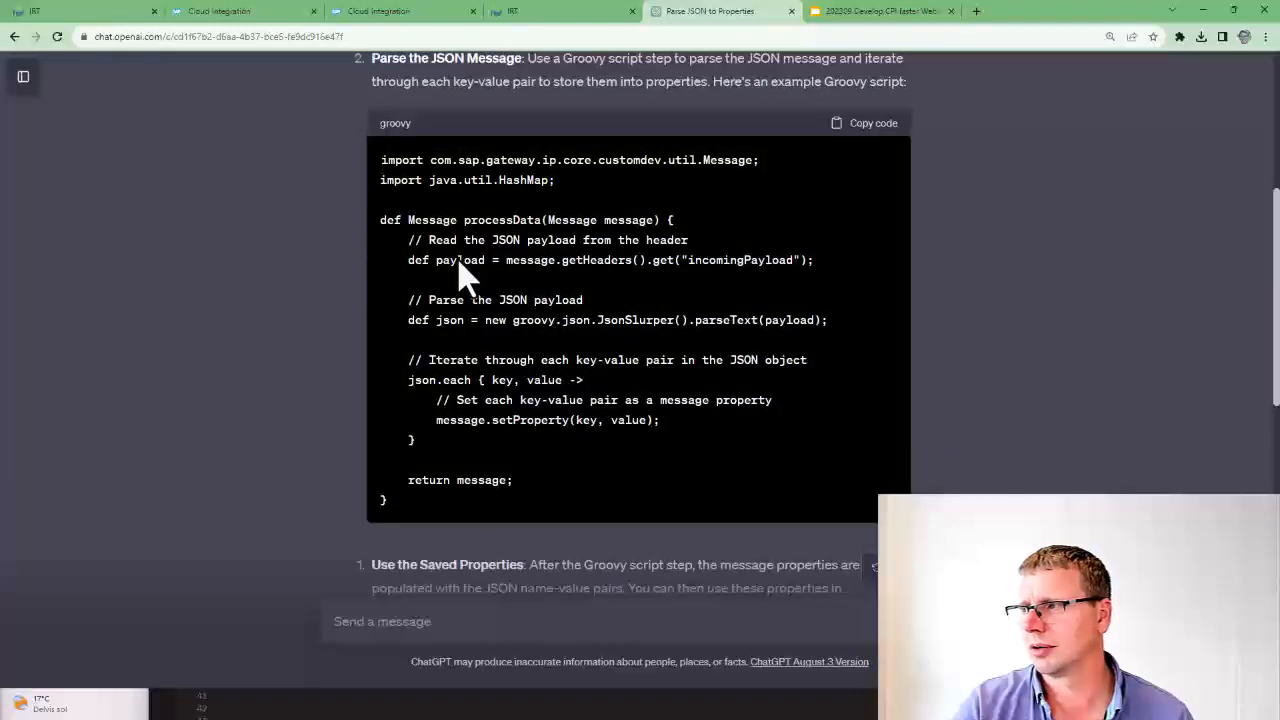
Step: Copy the entire input payload from Figaf and send it to ChatGPT after the text "the input is not"
left_click(556, 10)
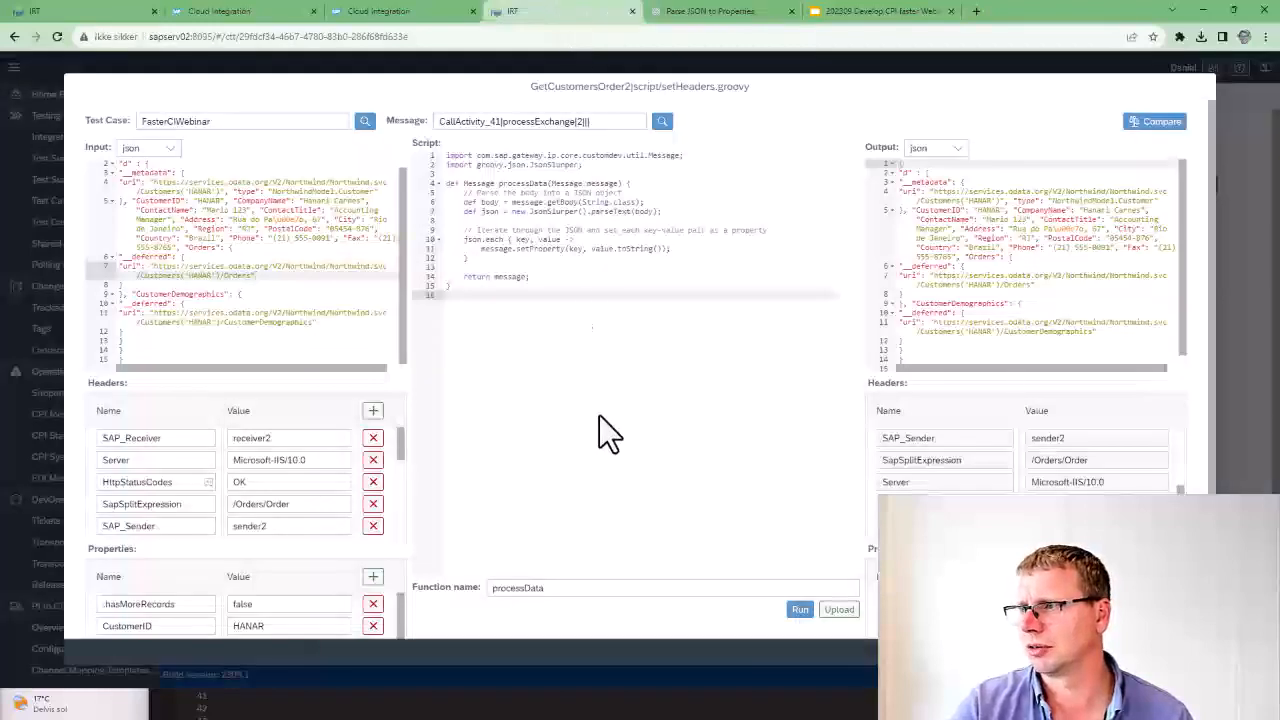
left_click(318, 243)
key("ctrl+a")
left_click(715, 12)
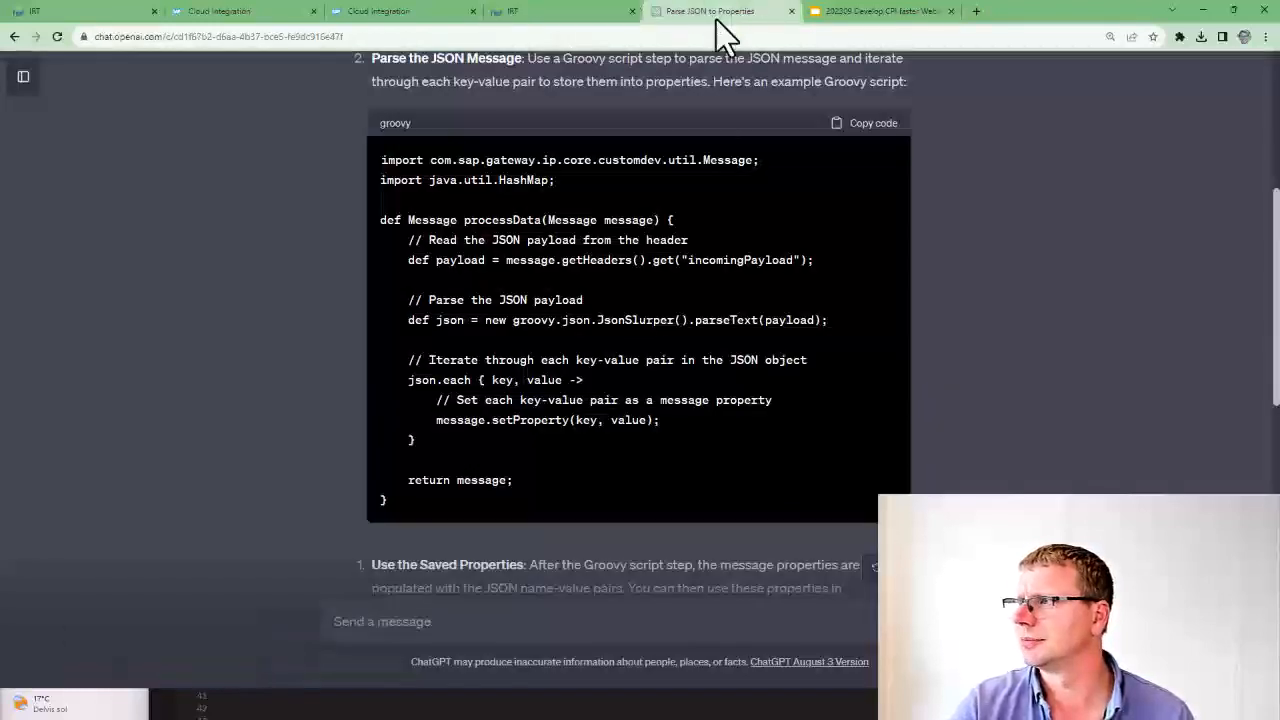
left_click(539, 603)
type("the i")
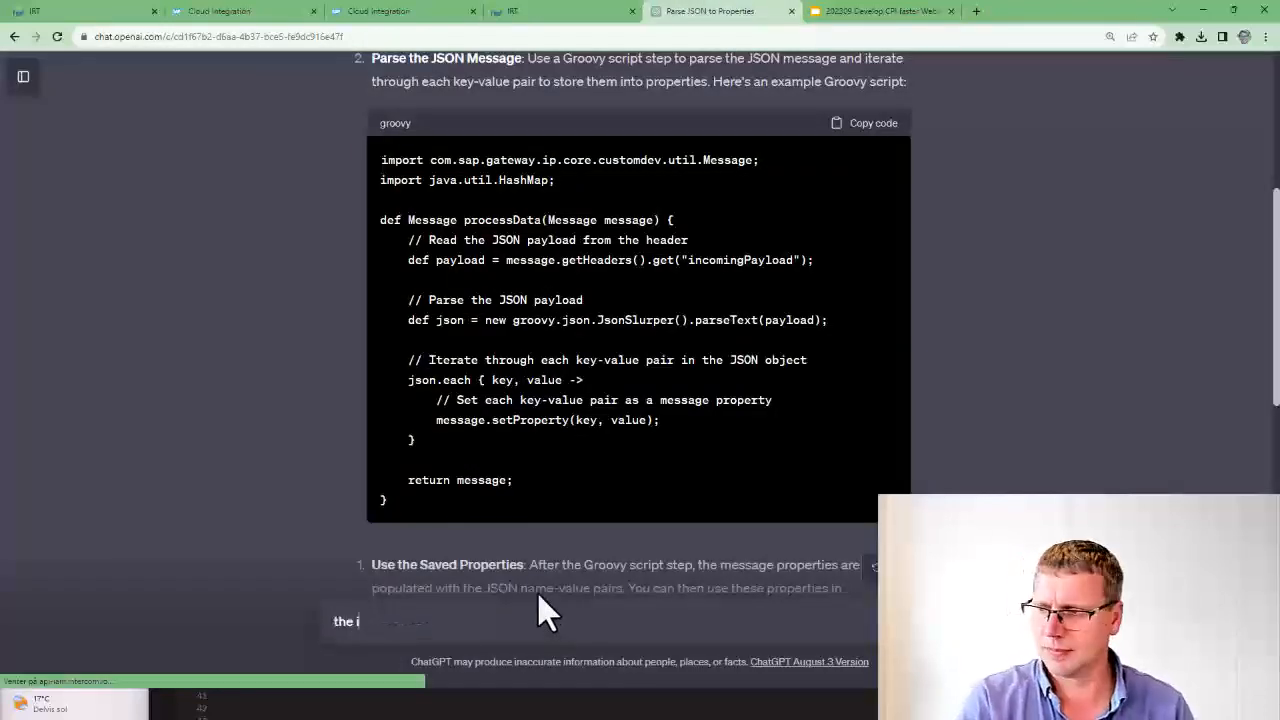
type("nput is not")
key("ctrl+v")
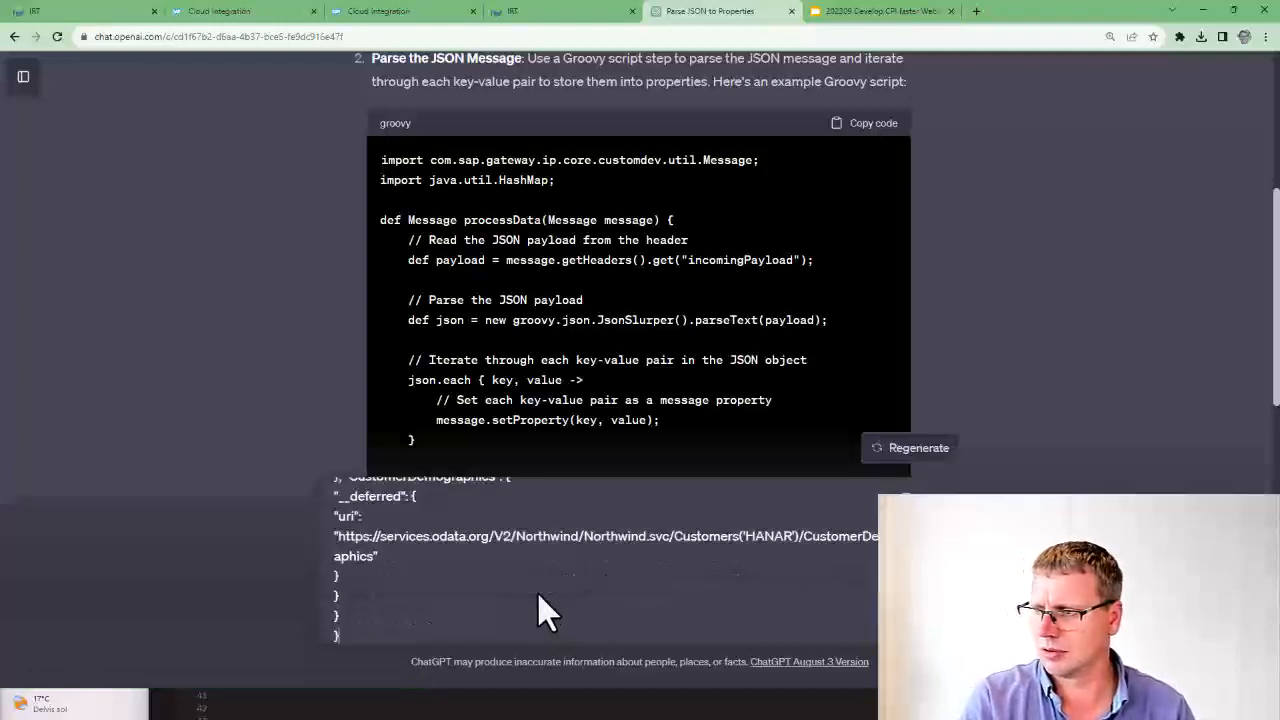
key("Return")
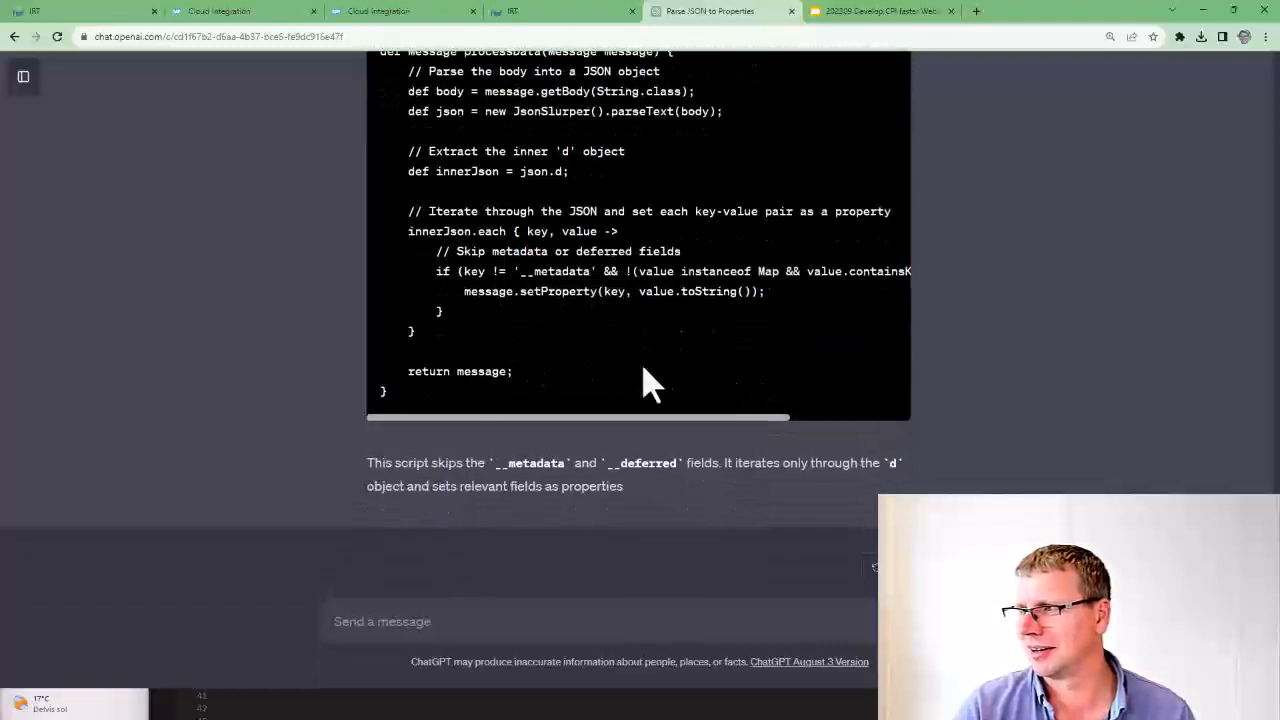
Step: Copy ChatGPT's revised script that extracts the inner 'd' object and replace the whole setHeaders.groovy script in Figaf with it
scroll(563, 372, "up", 2)
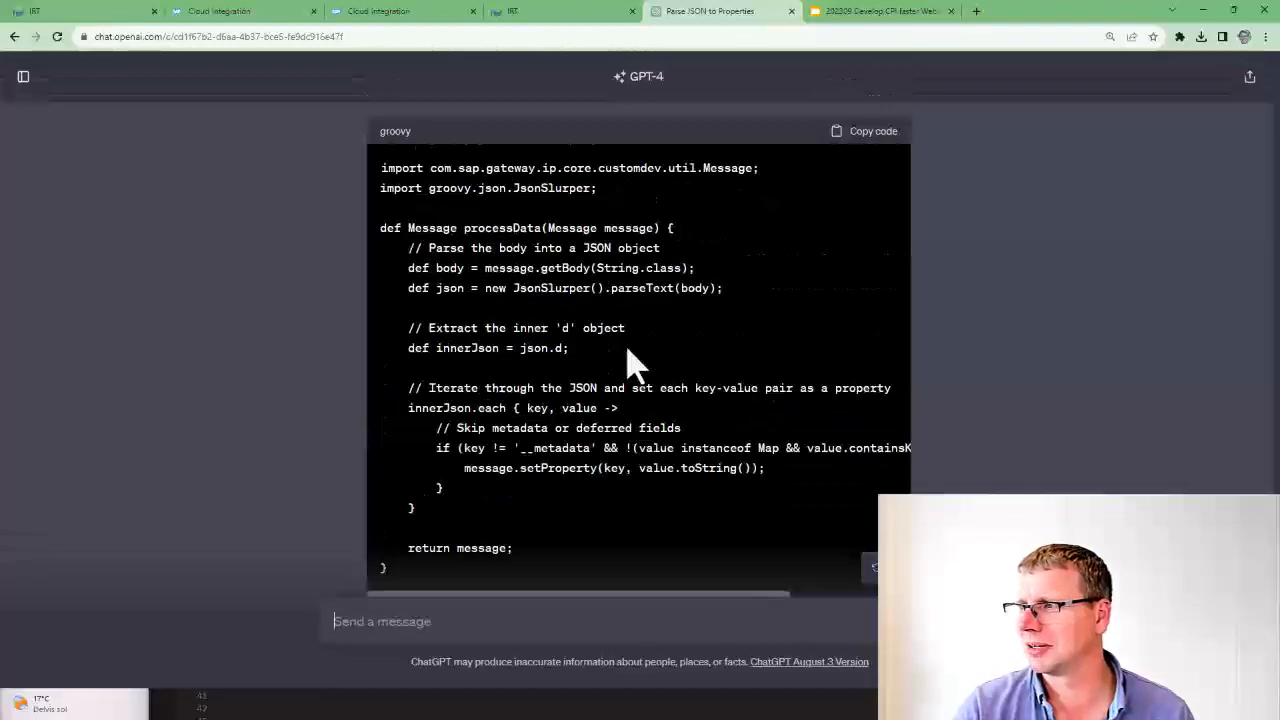
left_click(880, 132)
left_click(580, 19)
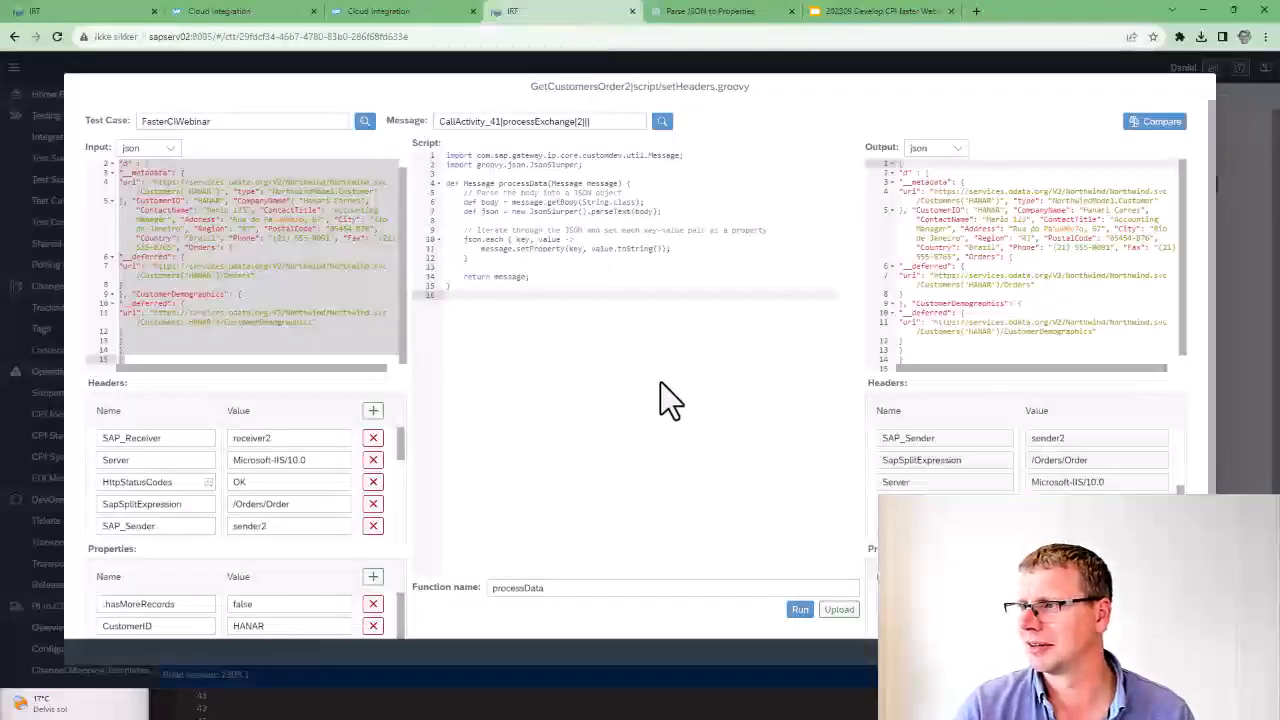
left_click(660, 382)
key("ctrl+a")
key("ctrl+v")
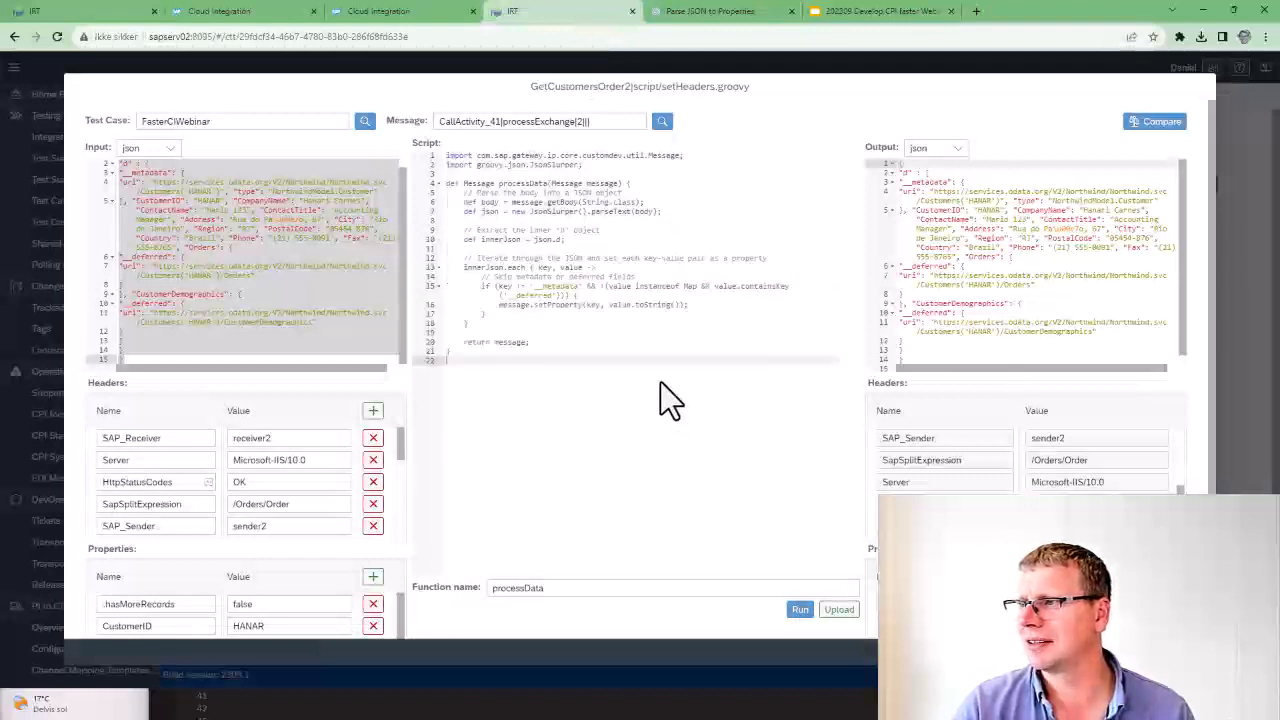
Step: Run the revised script's processData function and examine the resulting headers and properties
left_click(799, 610)
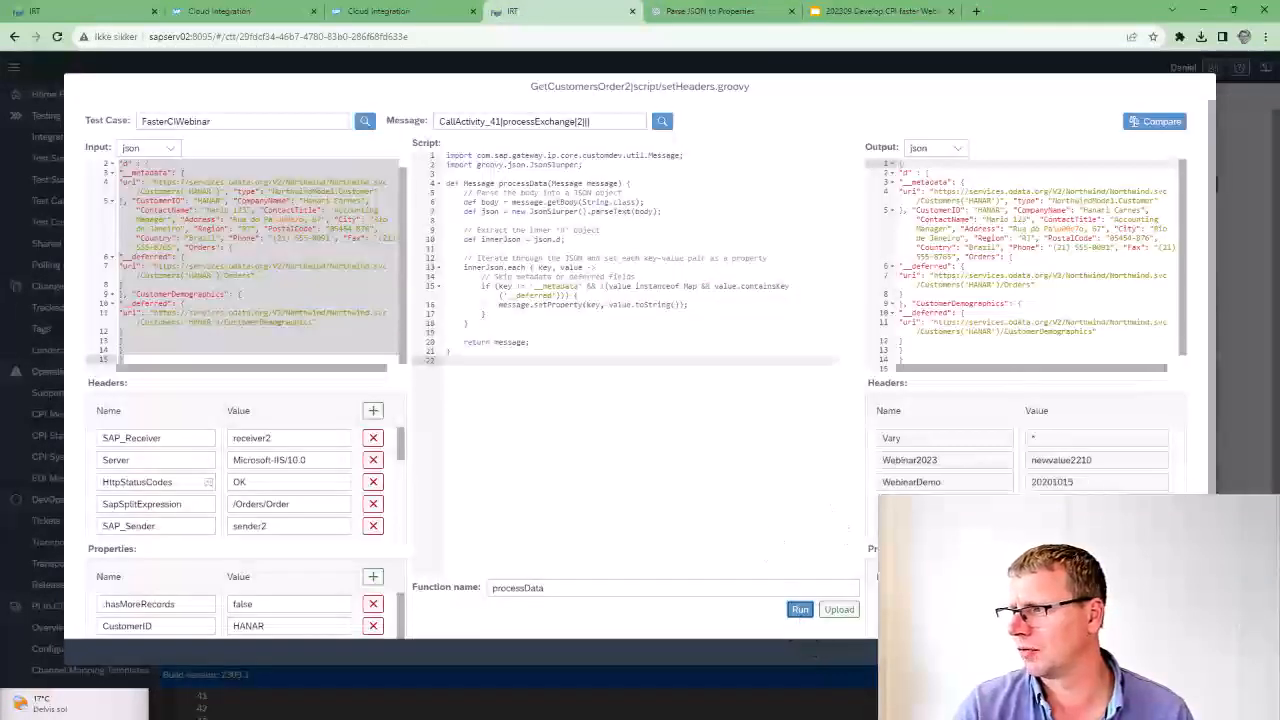
scroll(800, 600, "down", 1)
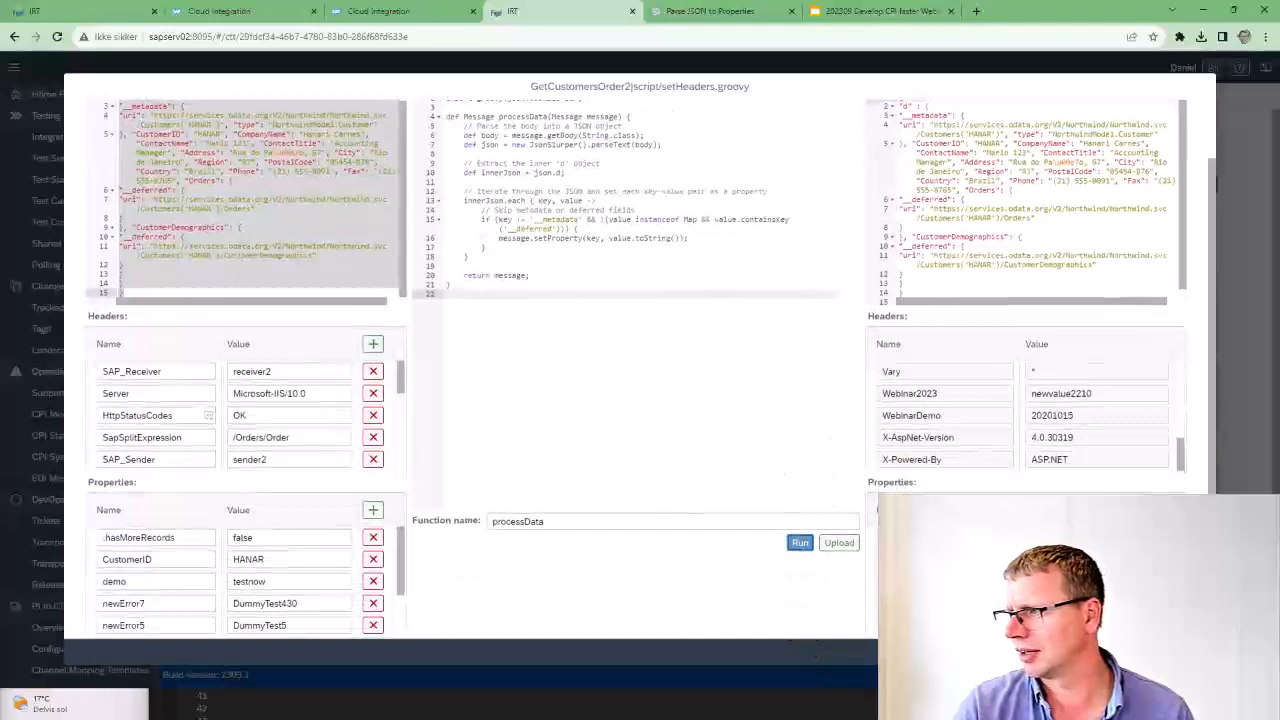
scroll(800, 538, "down", 1)
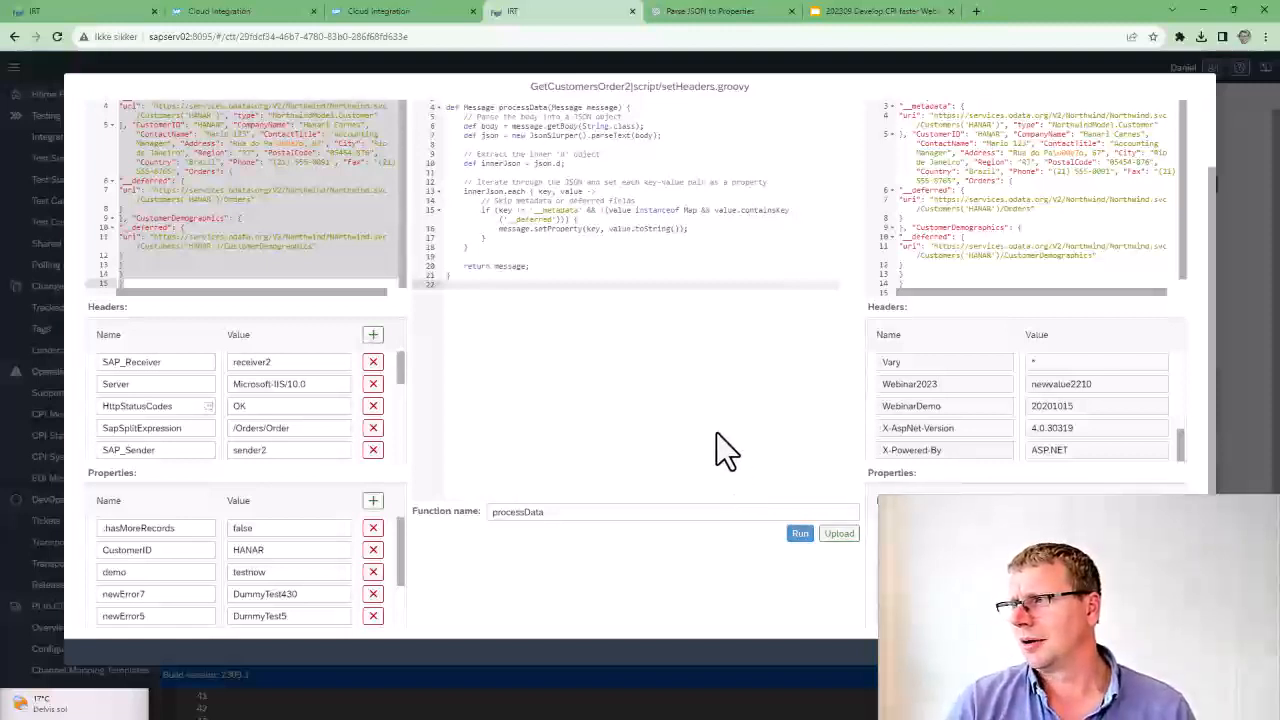
scroll(716, 432, "up", 2)
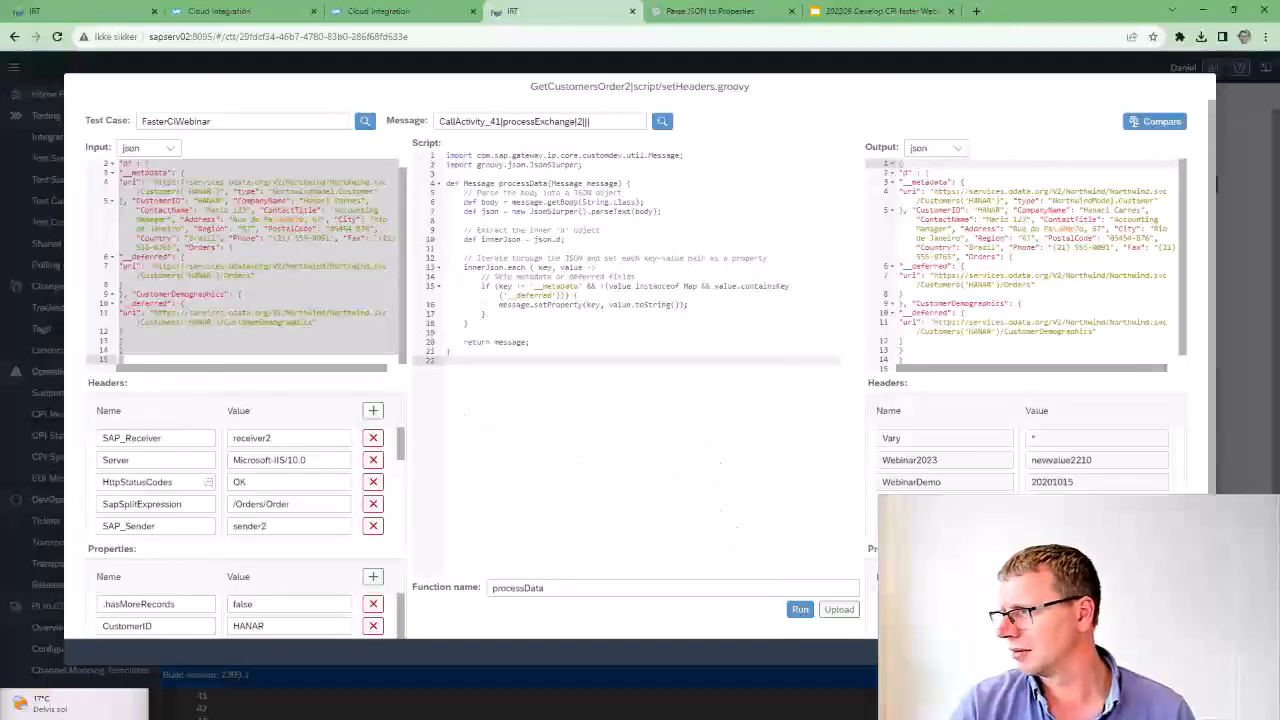
Step: Close the script editor without uploading and reopen setHeaders.groovy with its original script
key("Escape")
left_click(801, 185)
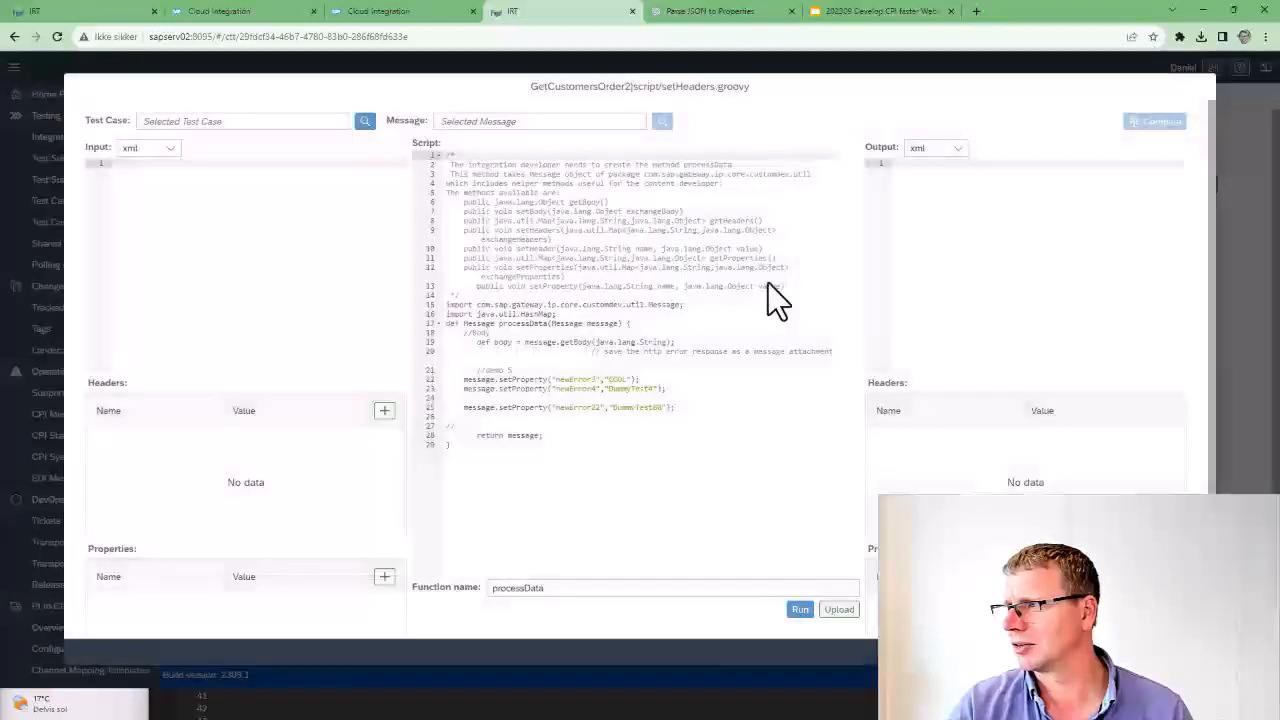
Step: Change the newError3 property's value in setHeaders.groovy to "CODE Faster", upload the script and refresh the synchronization results
left_click(616, 382)
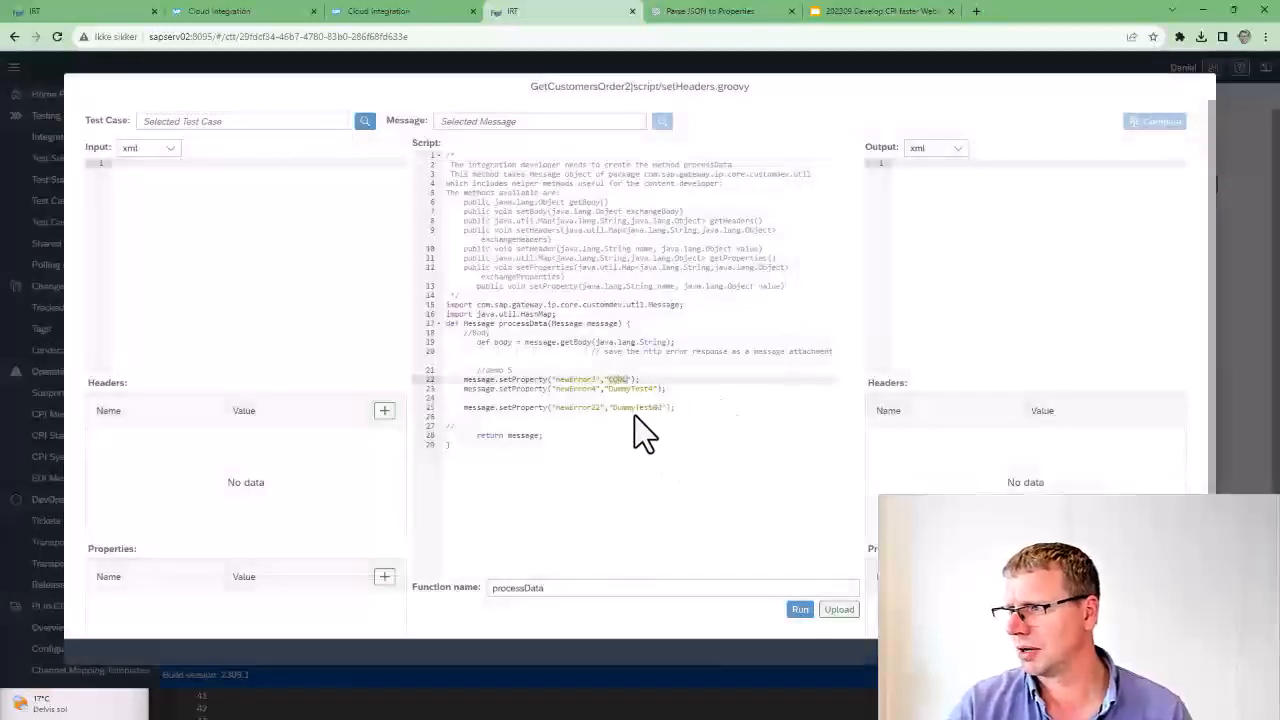
type("CODE ")
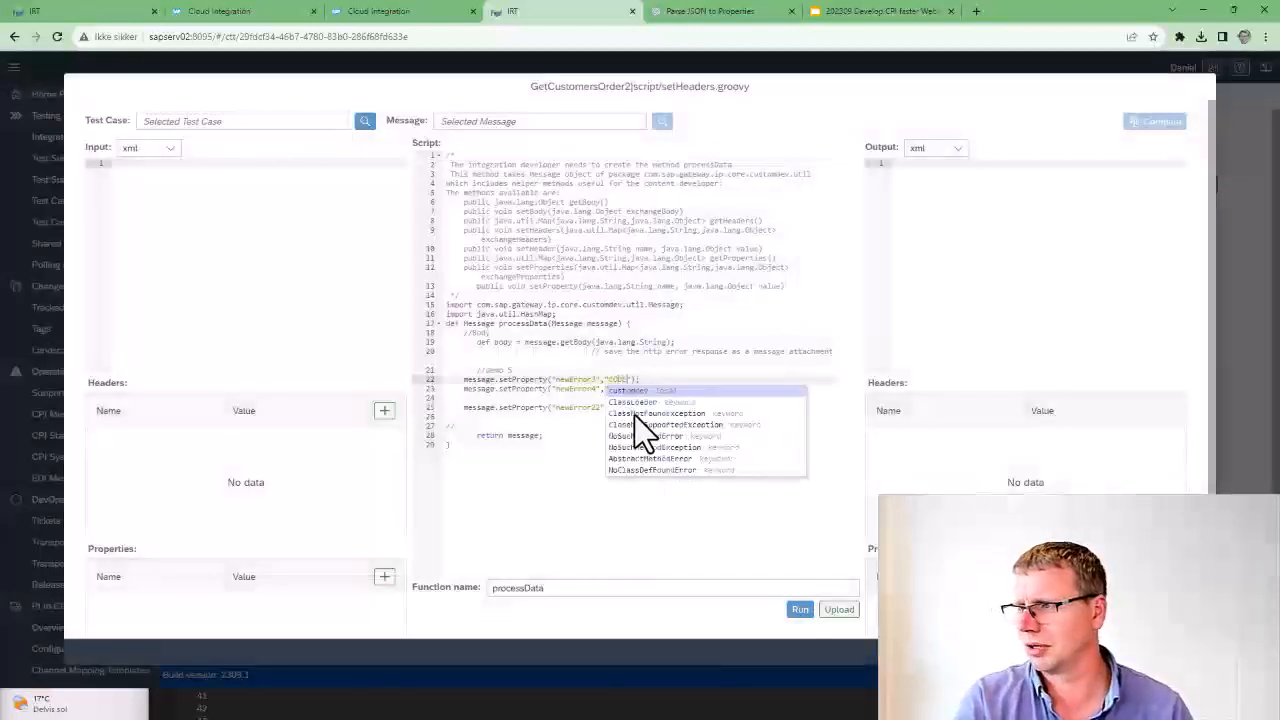
type("Pasted")
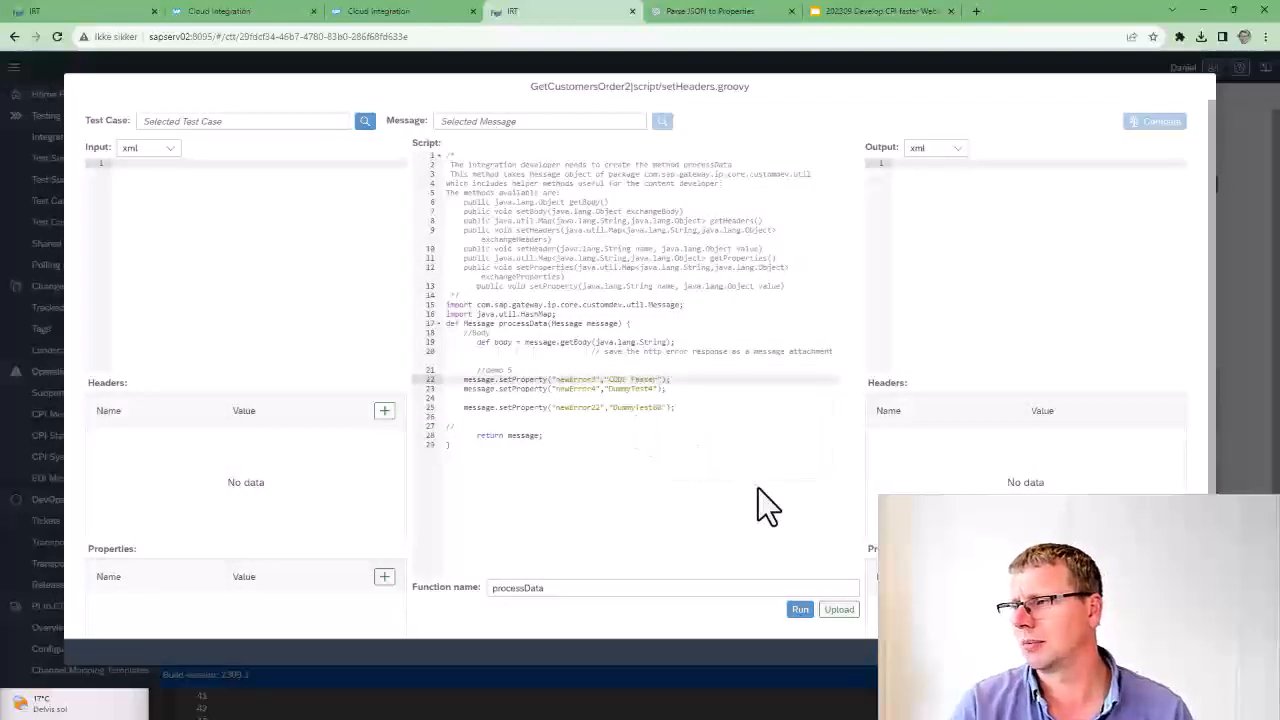
left_click(799, 609)
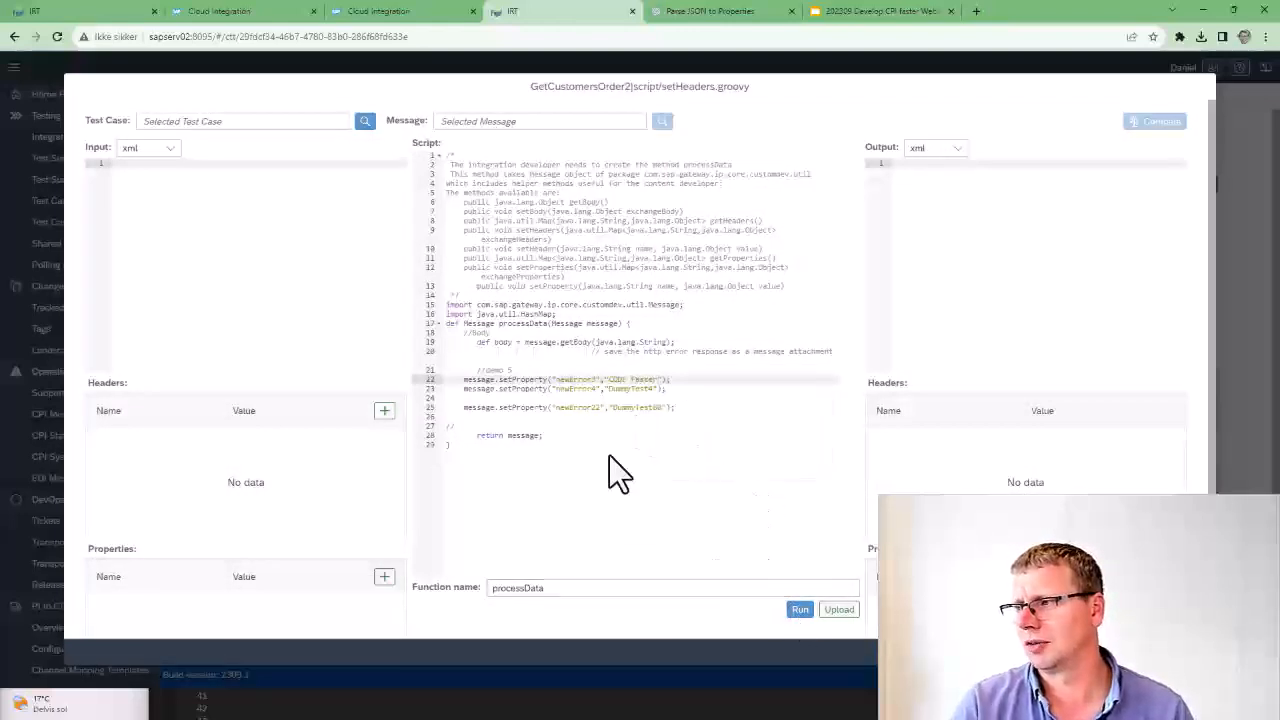
left_click(801, 610)
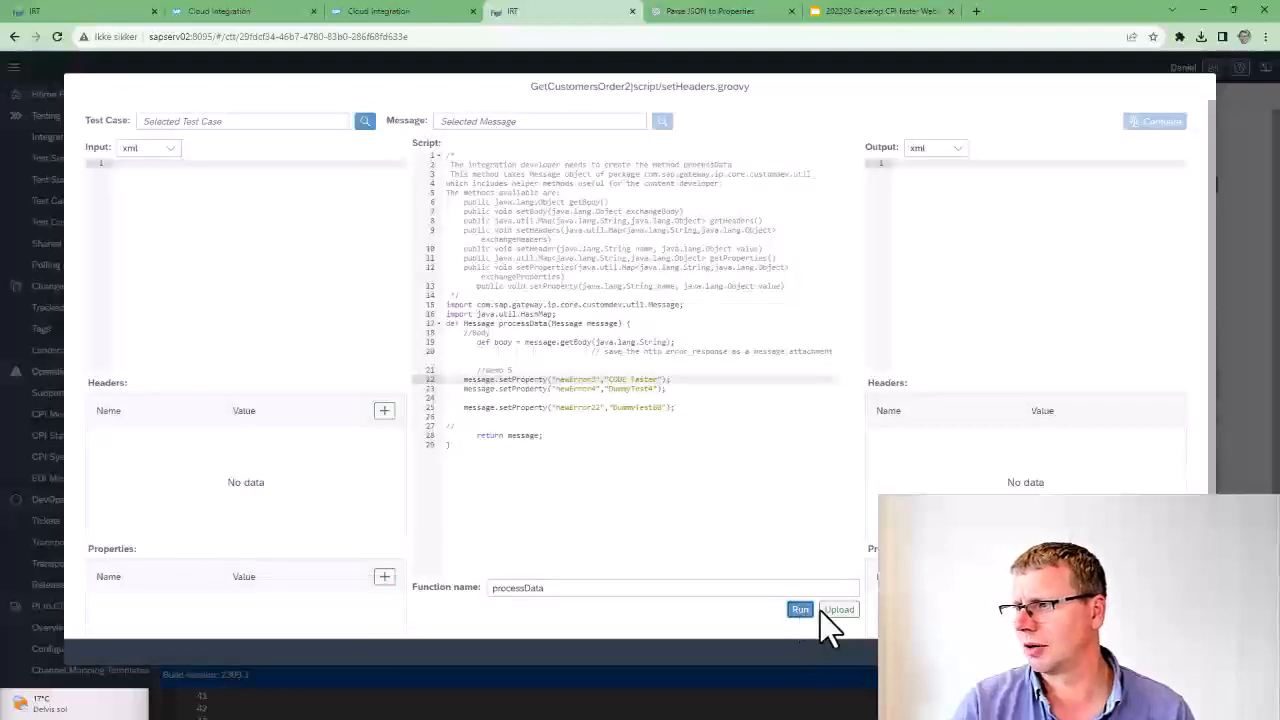
left_click(840, 612)
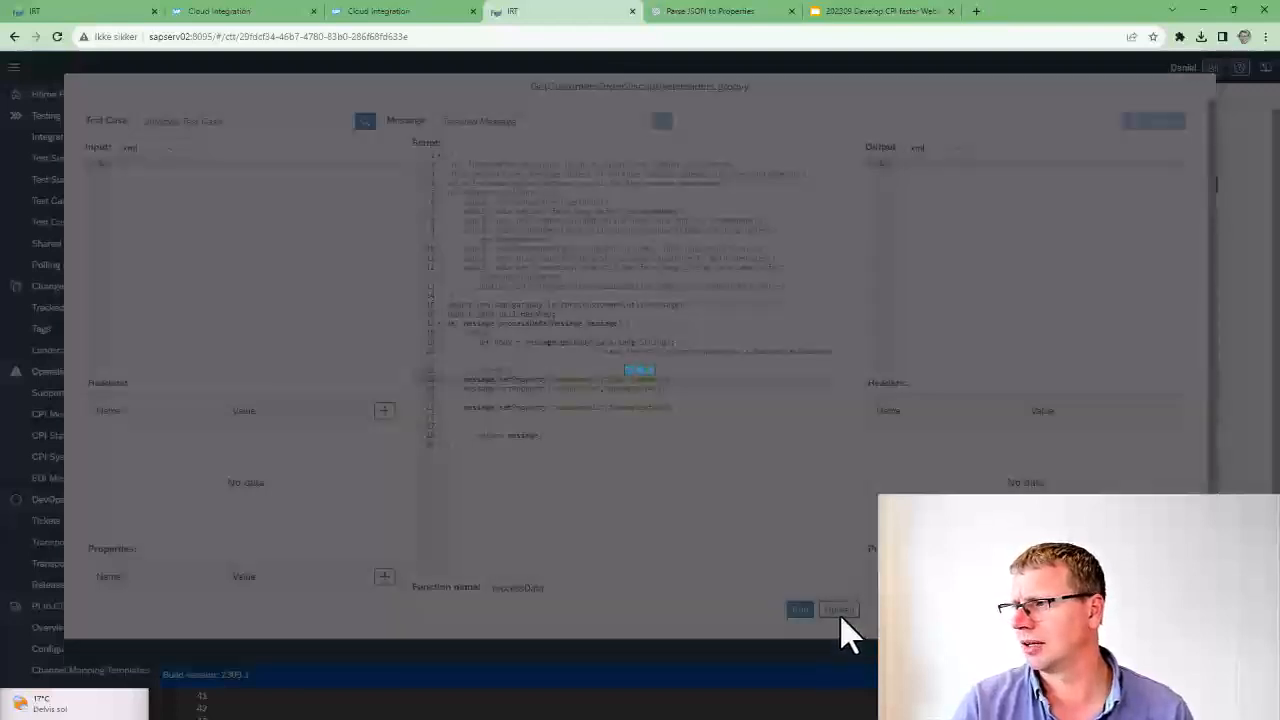
left_click(756, 414)
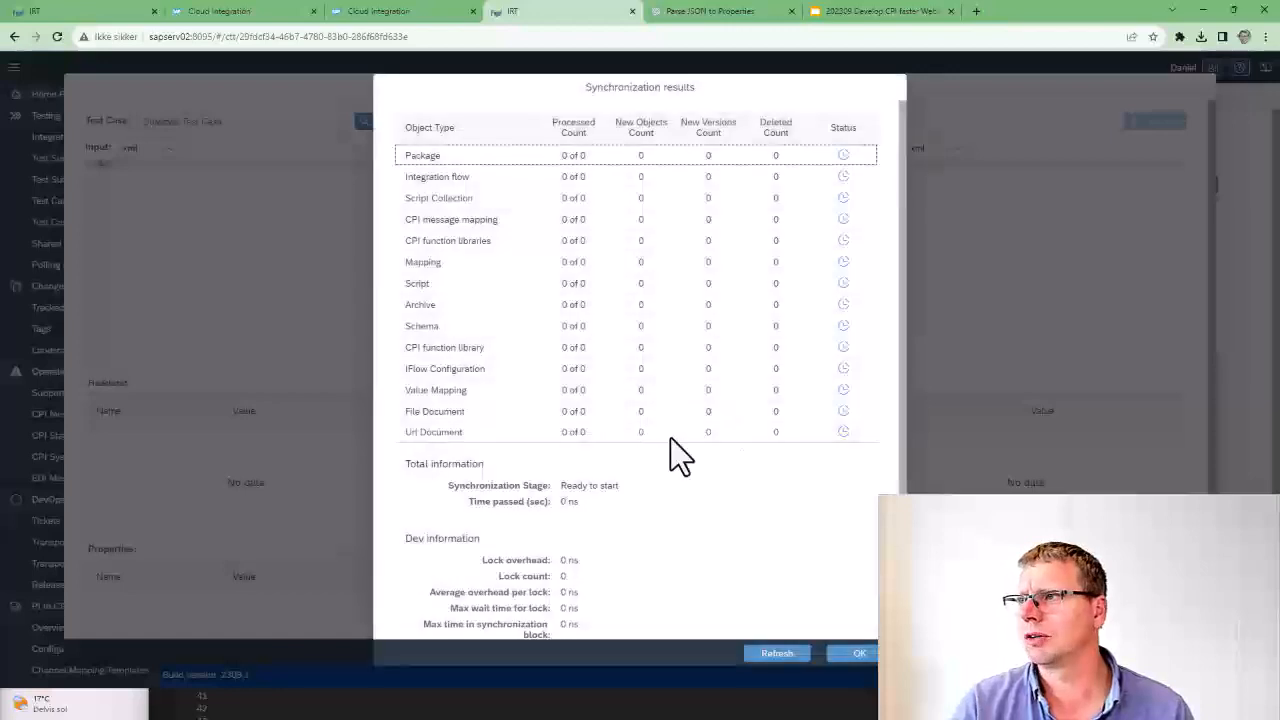
left_click(778, 656)
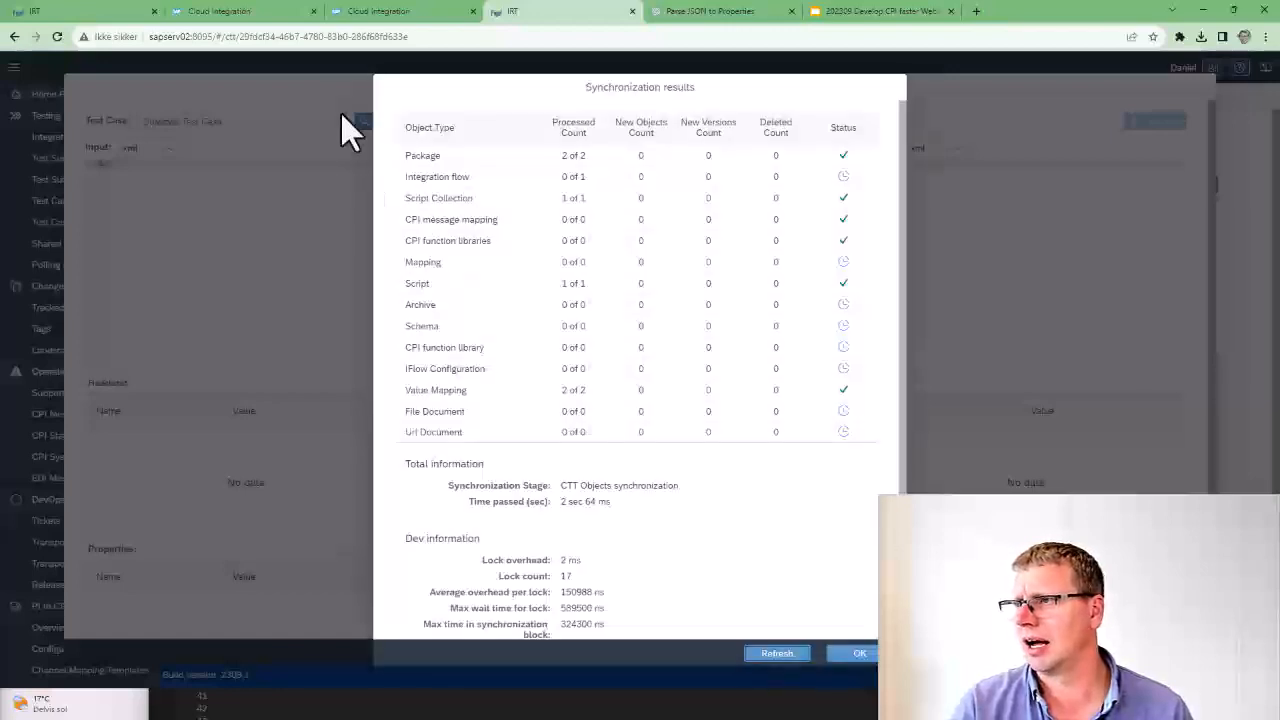
Step: Switch to SAP Integration Suite, close the FigafMockGetCustomersOrder2 page, and reload setHeaders.groovy to check its newError3 value
left_click(229, 14)
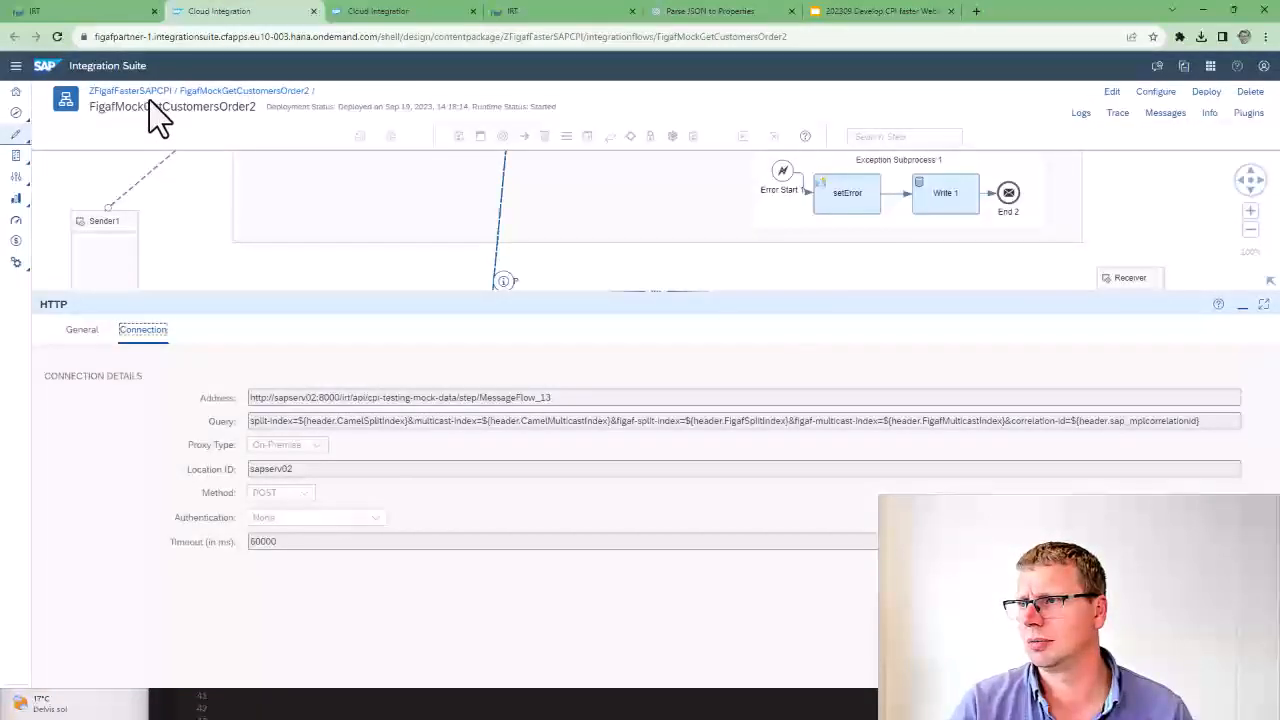
left_click(313, 11)
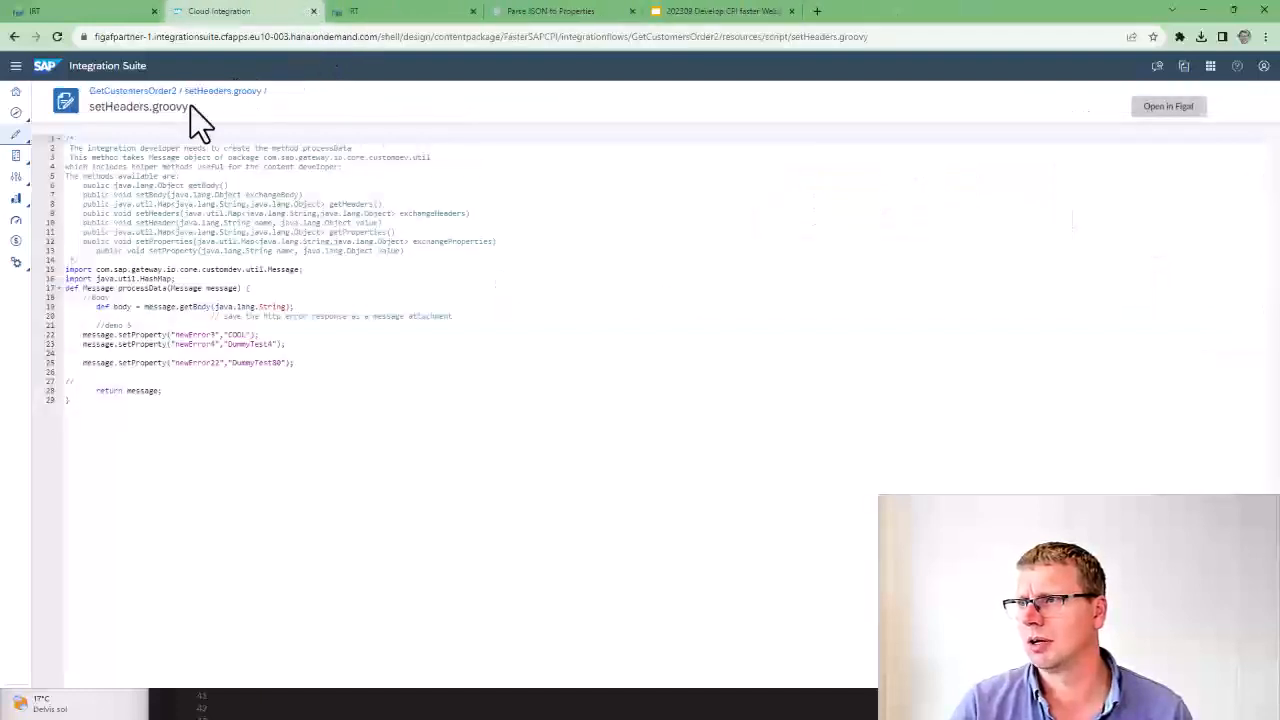
left_click(330, 40)
key("Return")
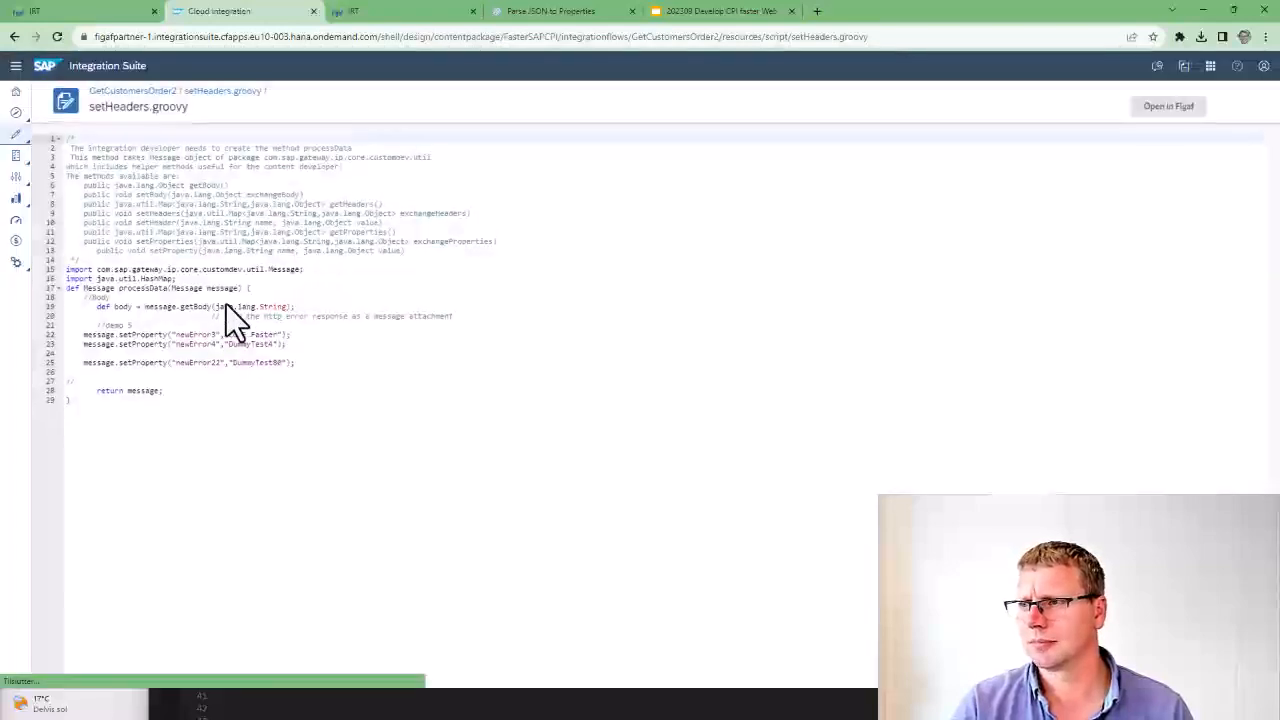
double_click(252, 334)
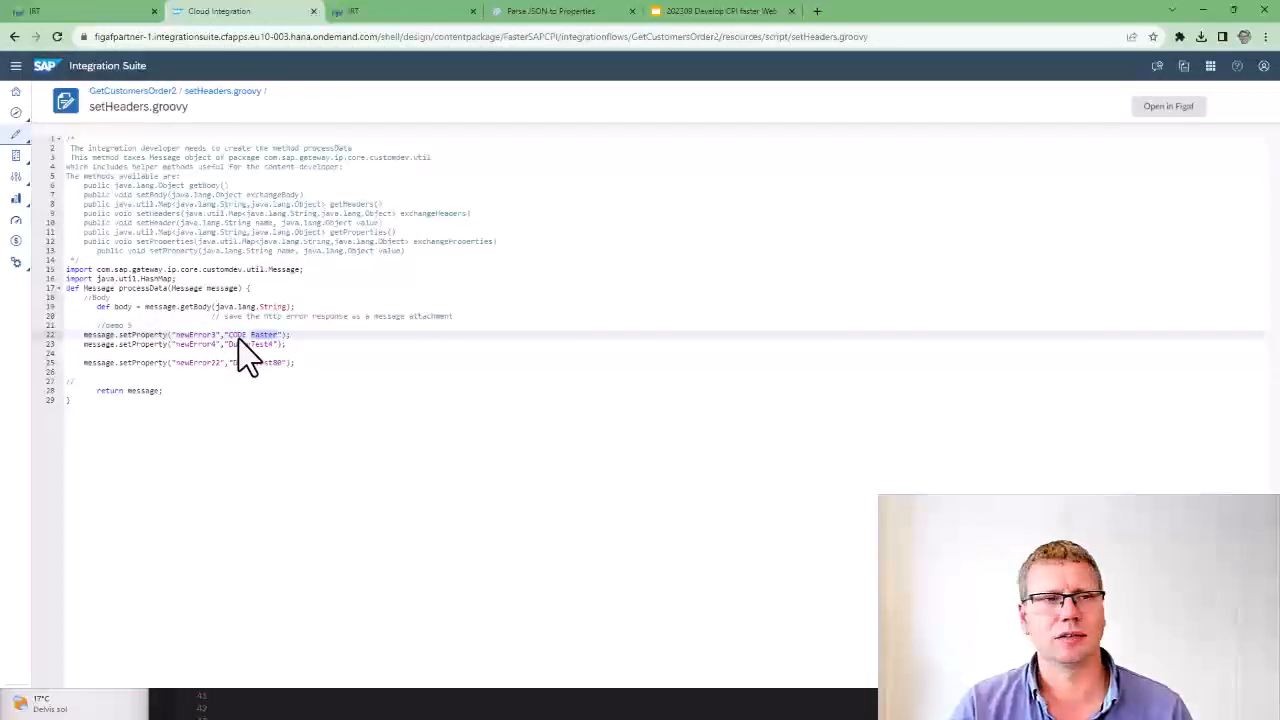
Step: Open the GetCustomersOrder2 integration flow for editing and deploy it to the Cloud Integration runtime
left_click(150, 89)
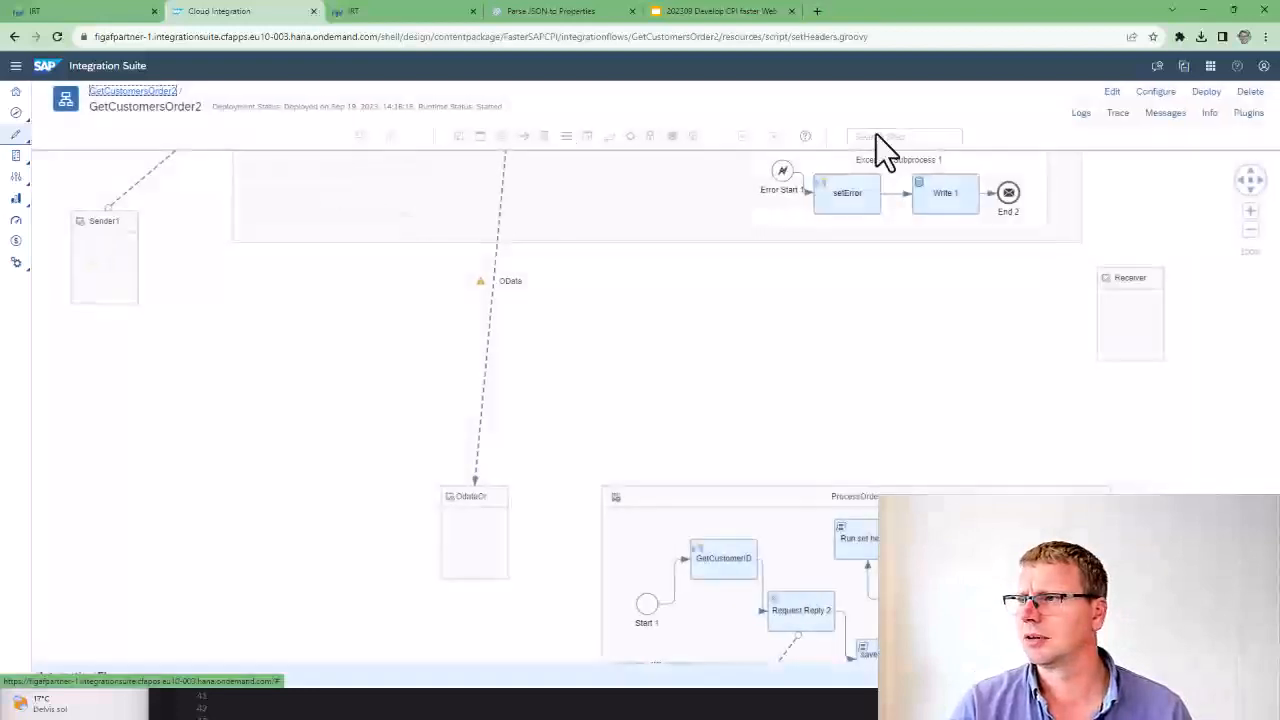
left_click(1115, 92)
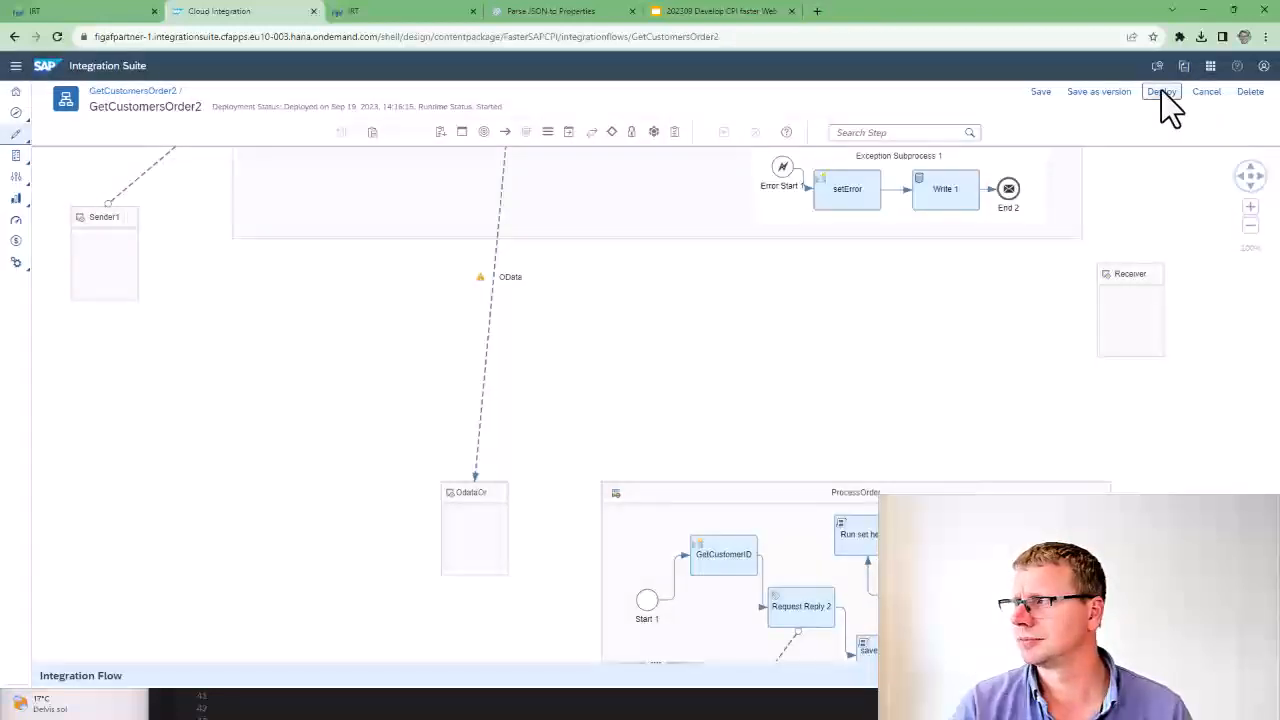
left_click(1161, 90)
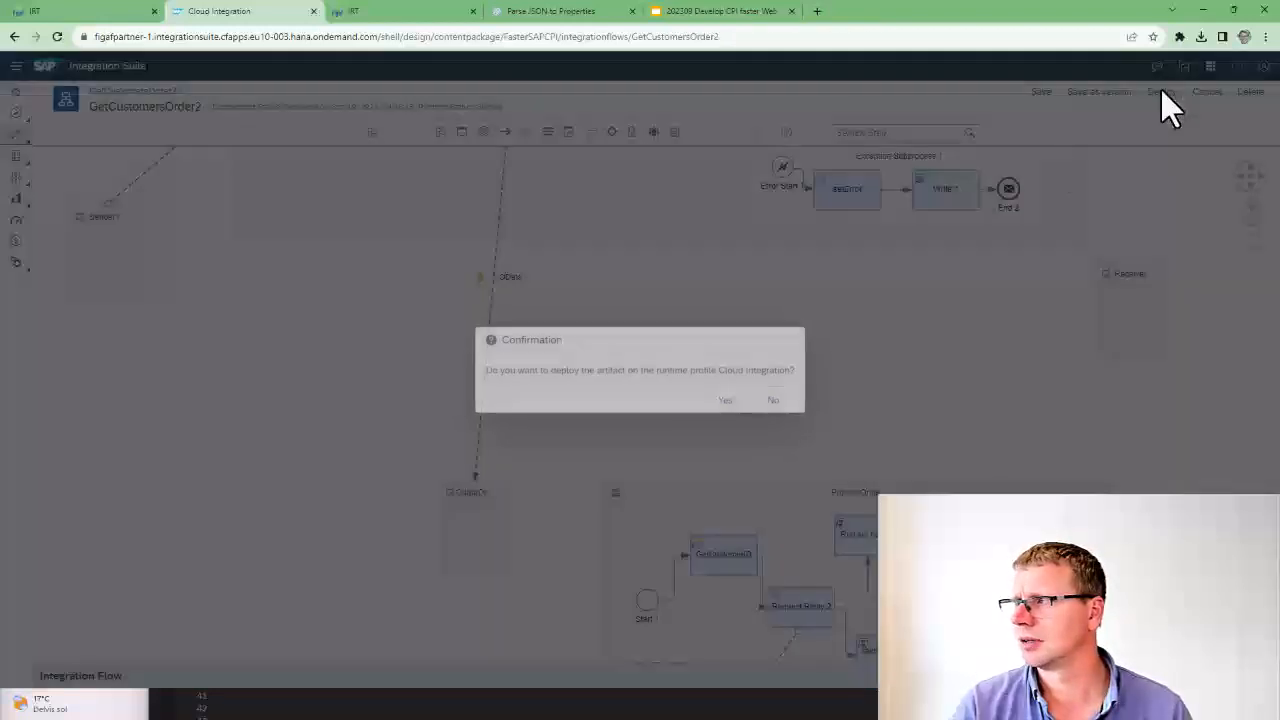
left_click(729, 403)
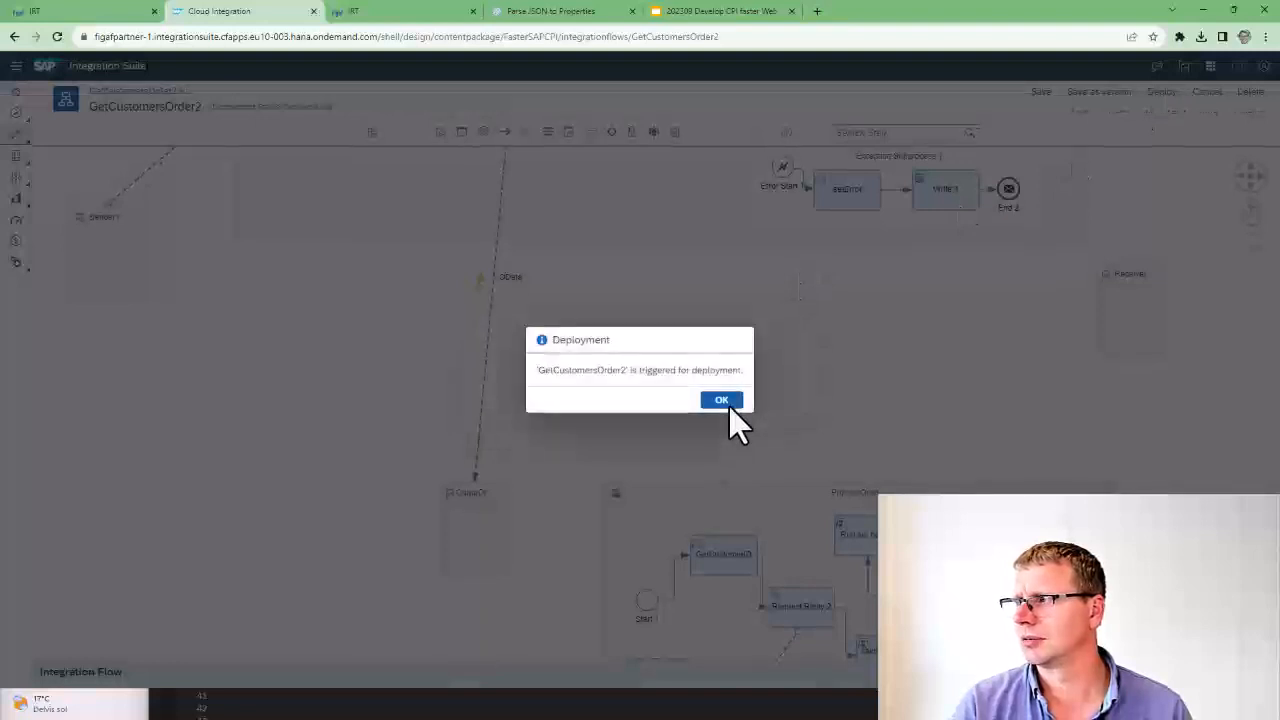
left_click(725, 400)
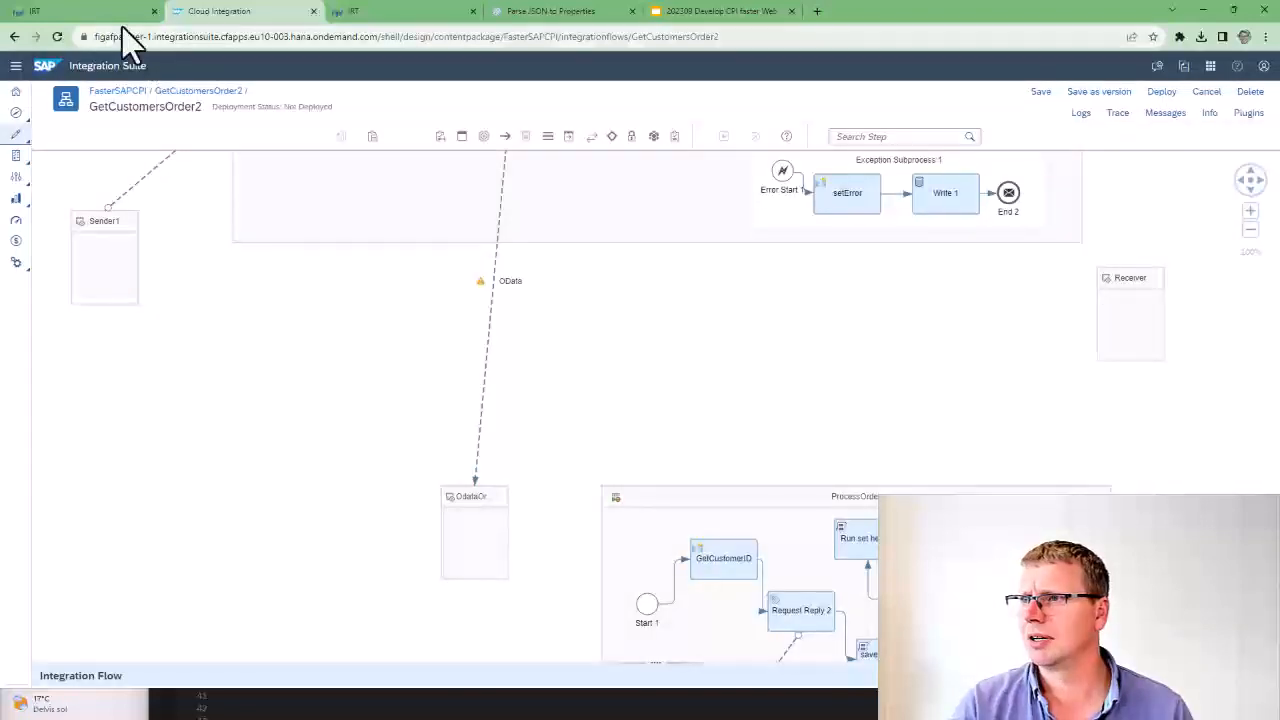
Step: Return to Figaf's test case details, rerun the regression test case on GetCustomersOrder2 and open its results
left_click(110, 12)
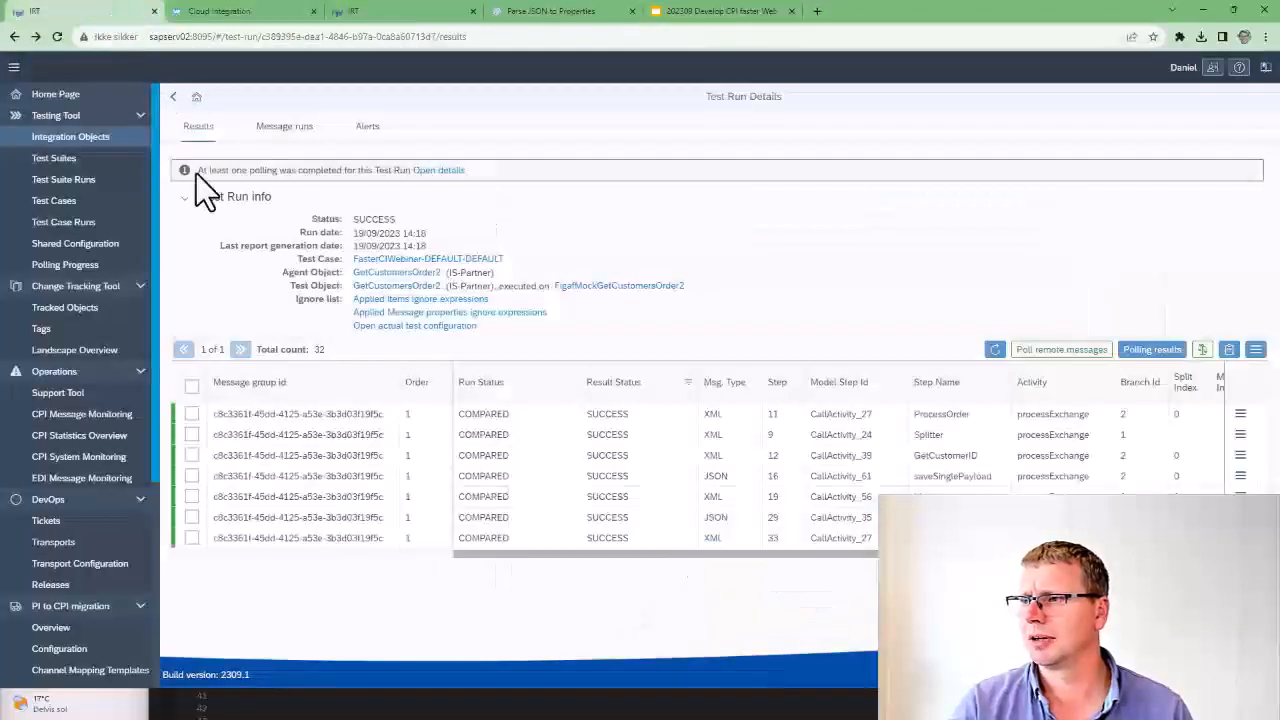
left_click(173, 98)
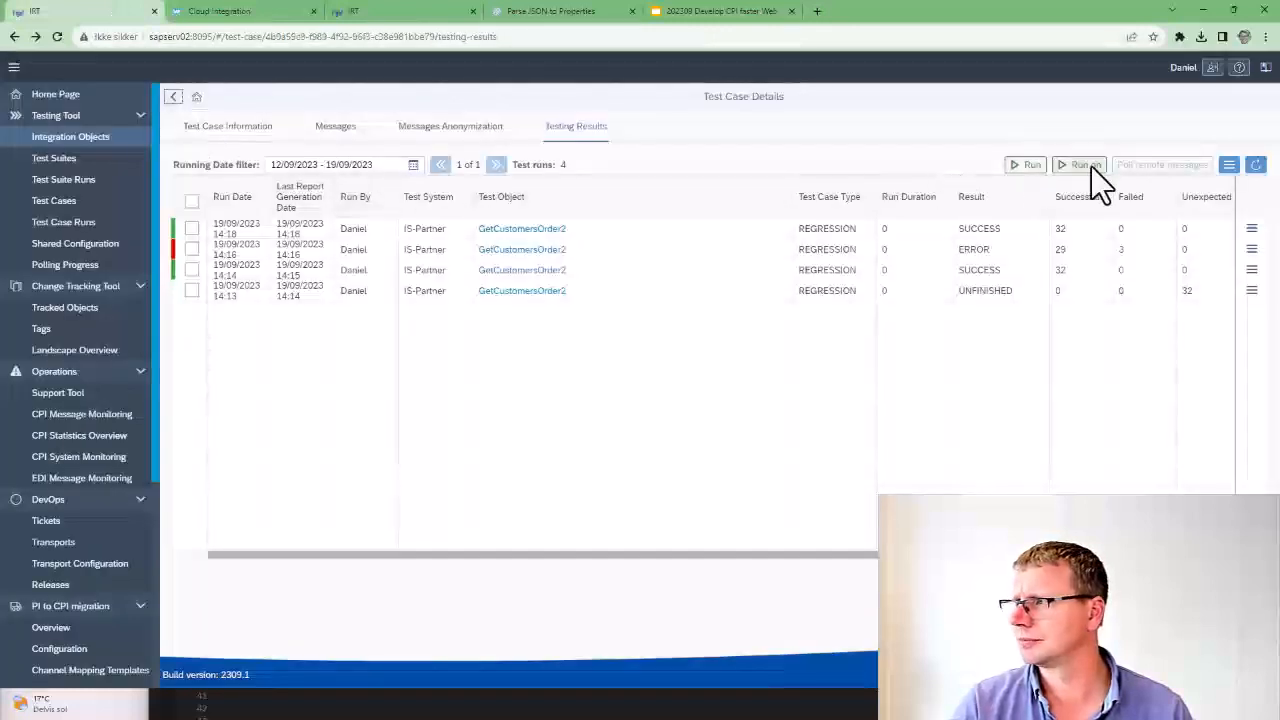
left_click(1014, 164)
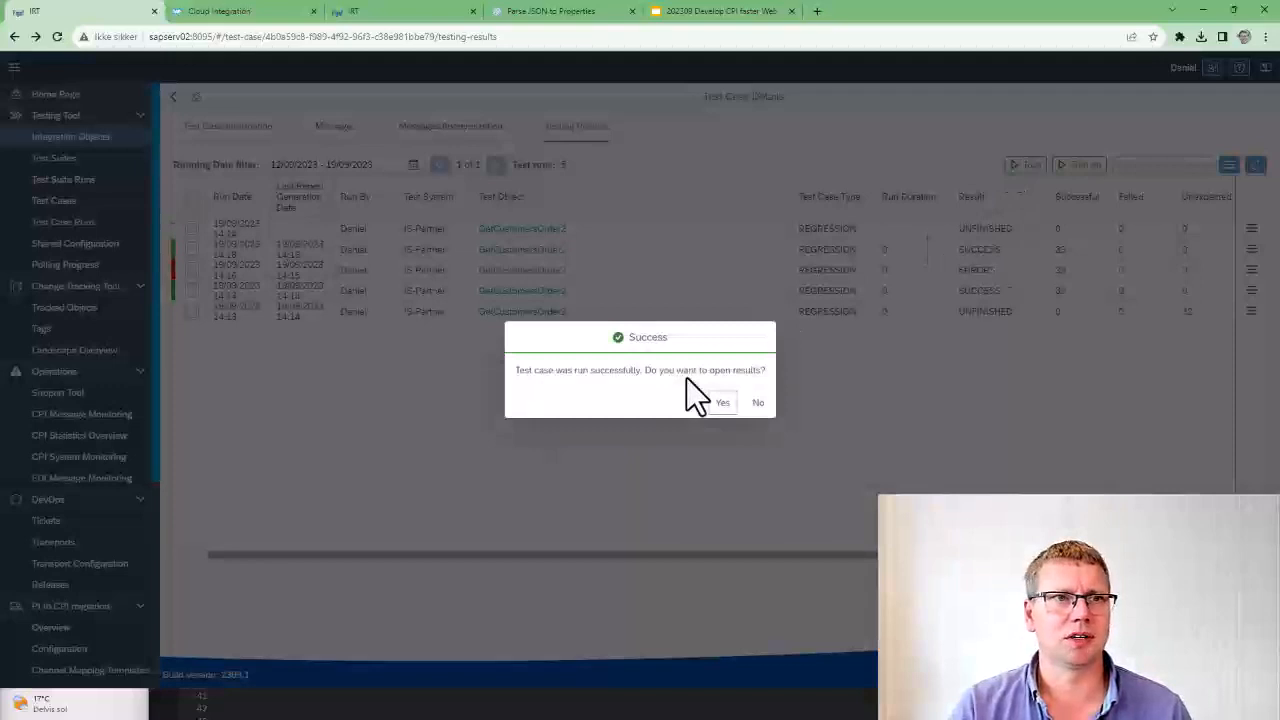
left_click(718, 402)
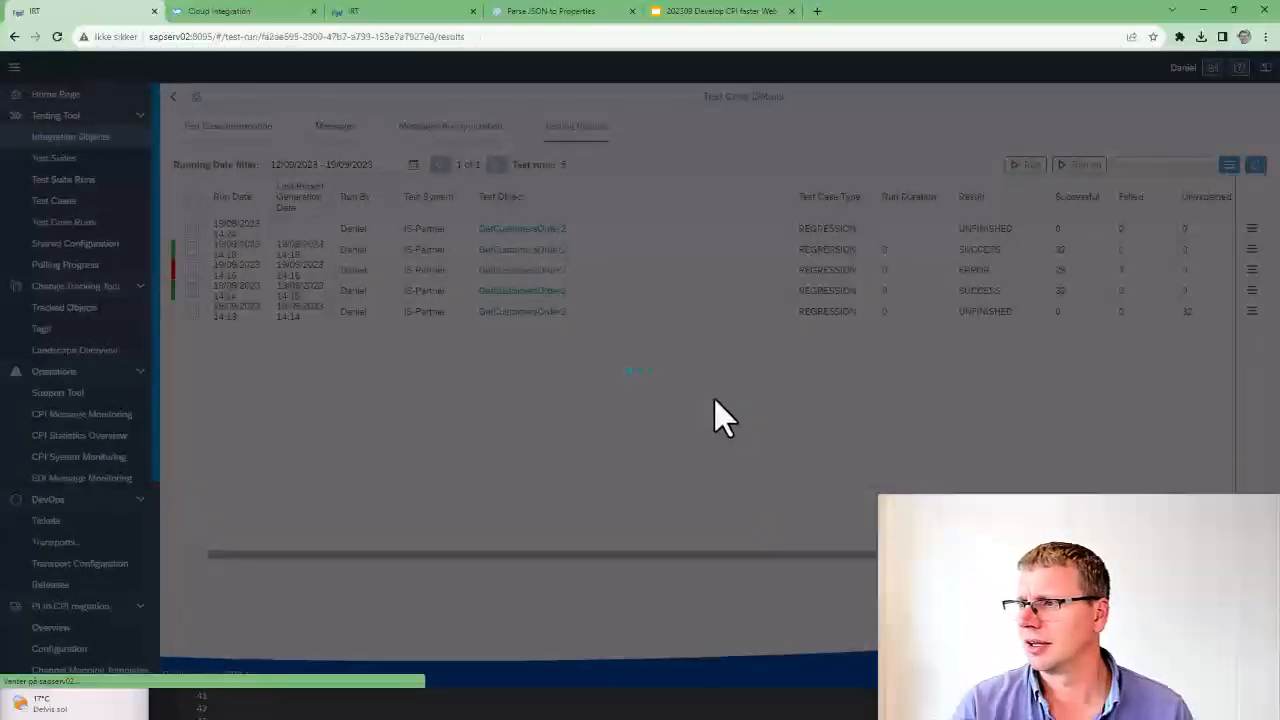
Step: Check the Draft test object's version details and refresh the test run results
left_click(992, 347)
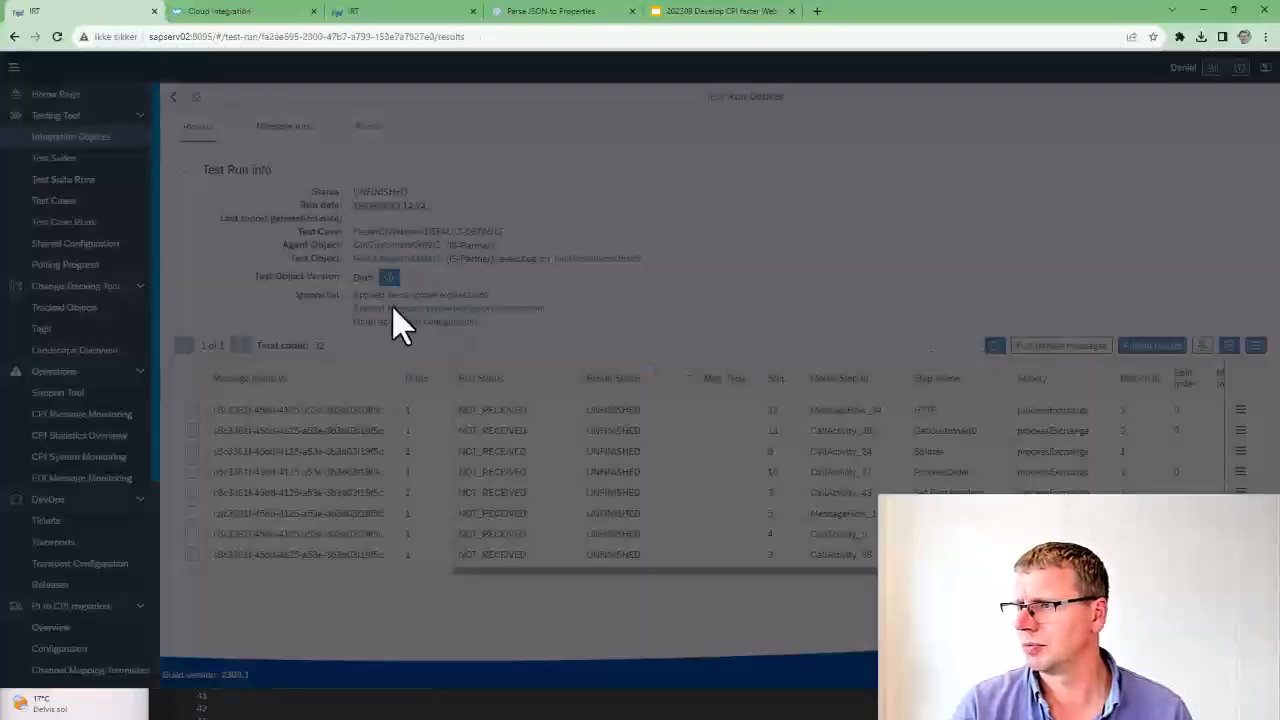
left_click(388, 279)
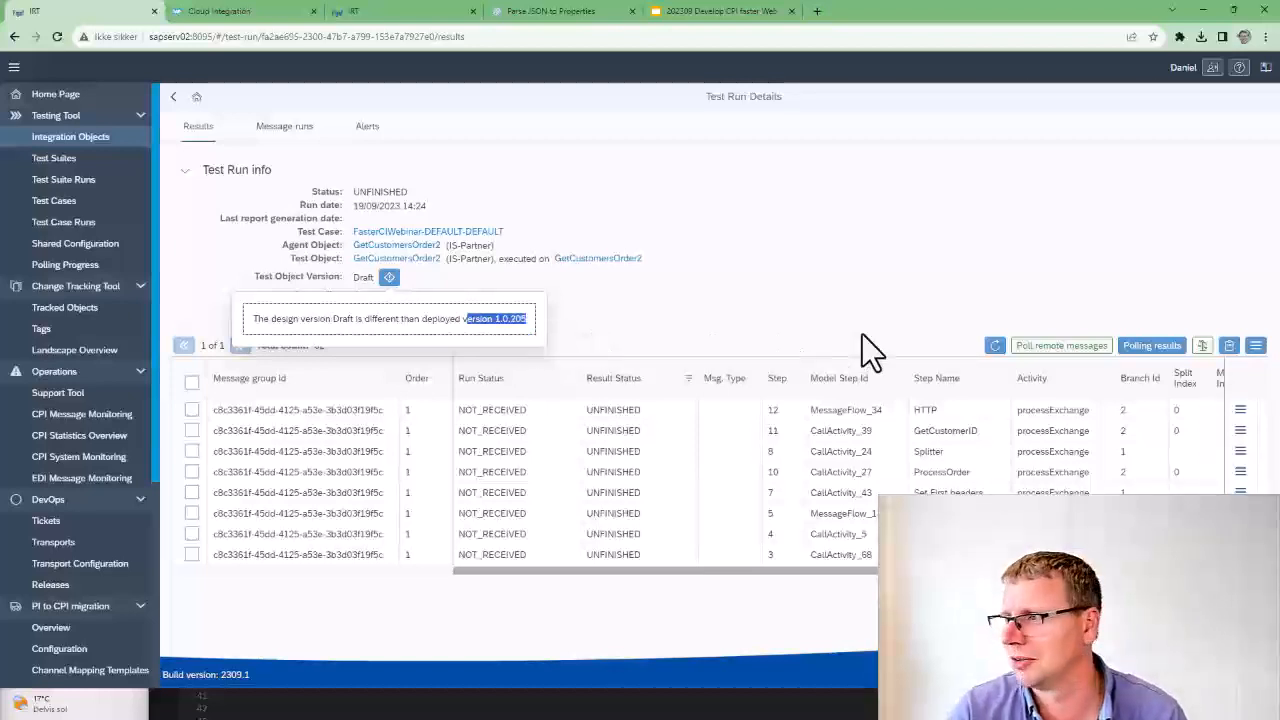
left_click(994, 345)
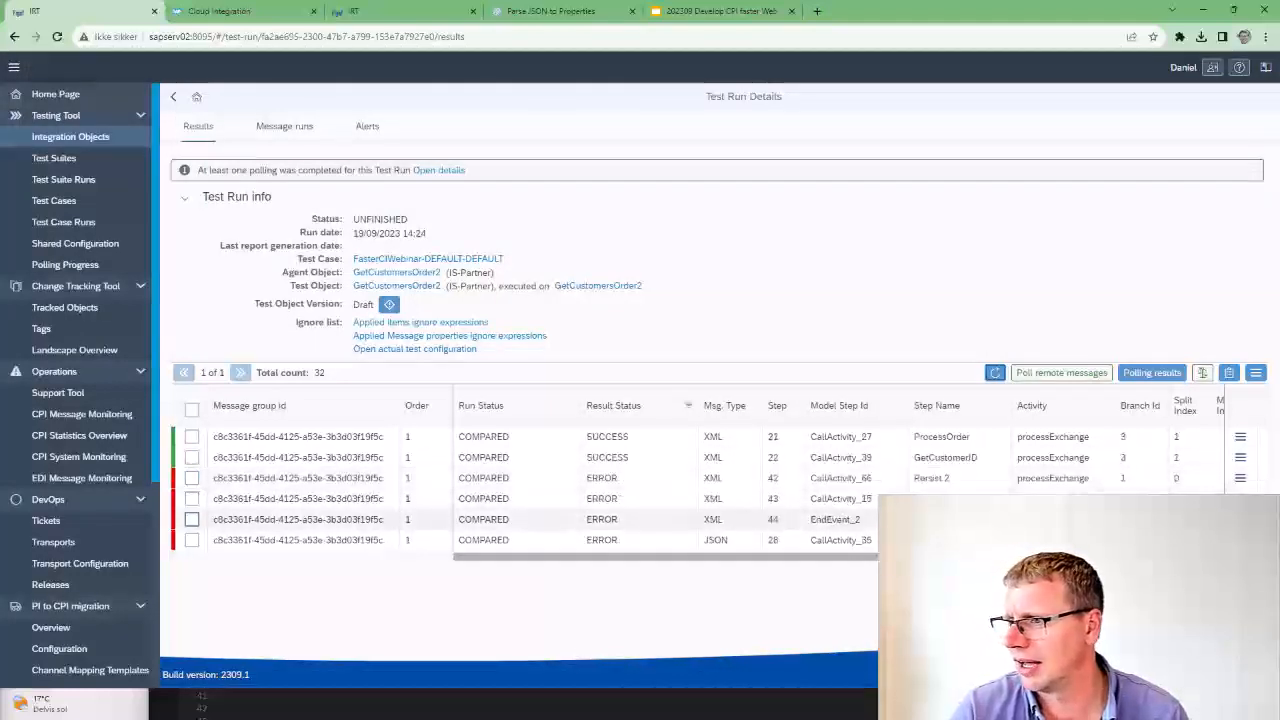
Step: Open the differences of the failed Persist 2 step and ignore the newError3 exchange-property difference
left_click(1240, 478)
left_click(1152, 392)
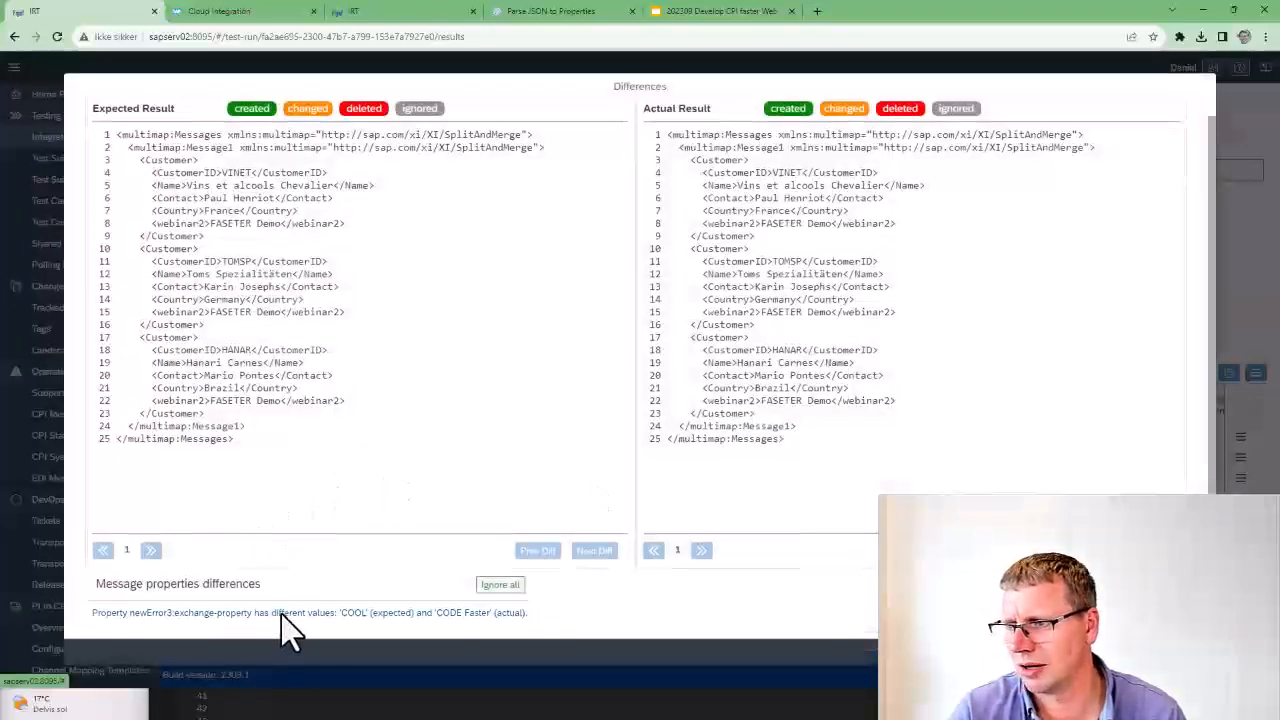
left_click(278, 612)
left_click(726, 403)
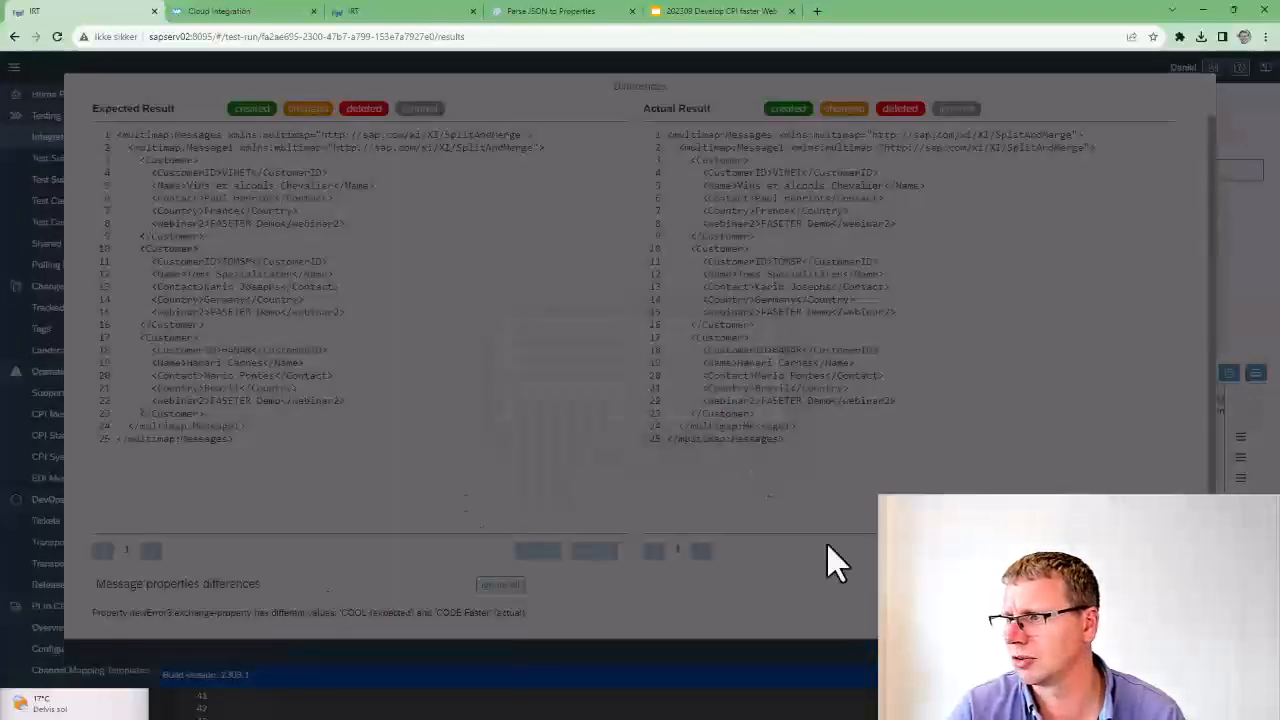
left_click(728, 403)
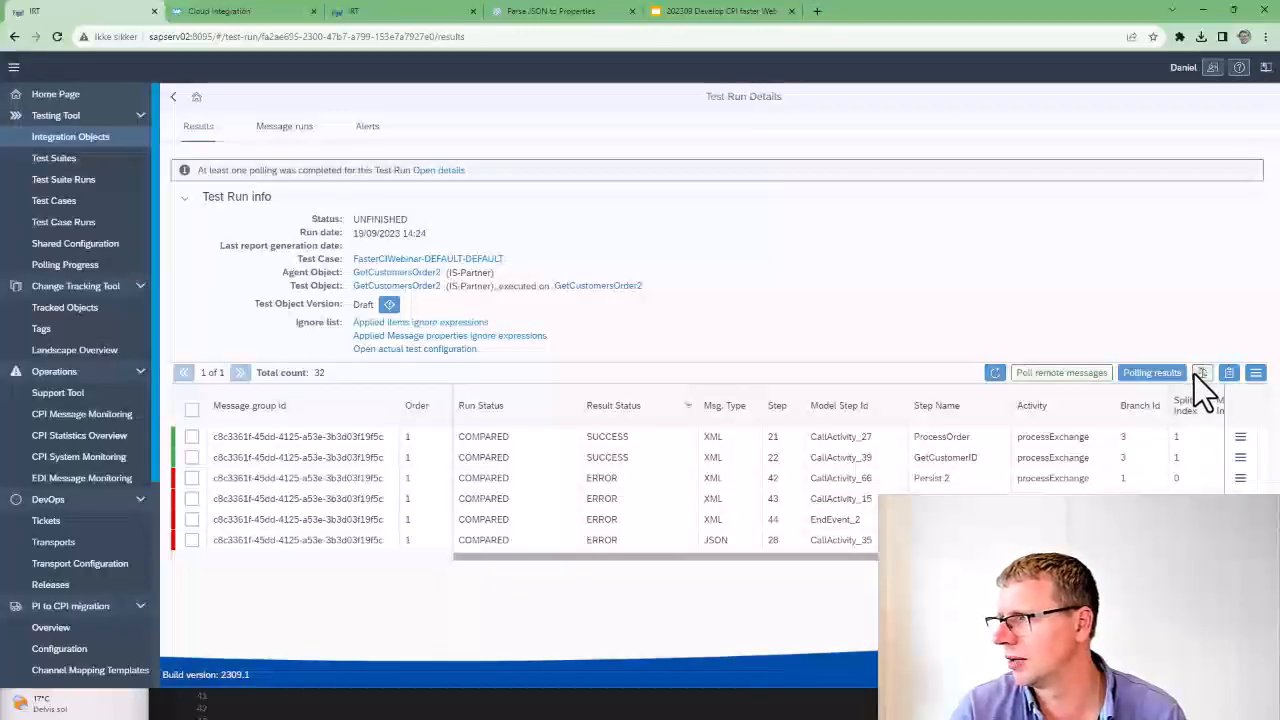
Step: Rerun the comparison of the test run, skipping only successful results, and refresh the results list
left_click(1197, 373)
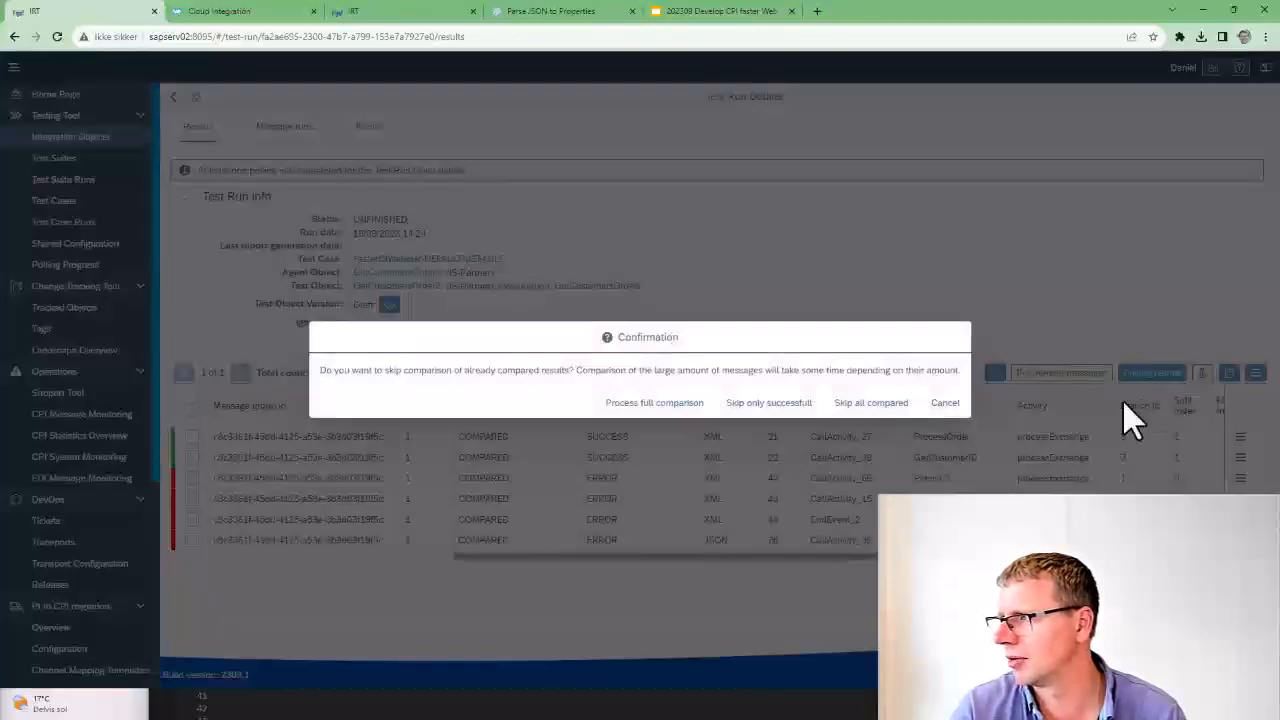
left_click(750, 404)
left_click(760, 404)
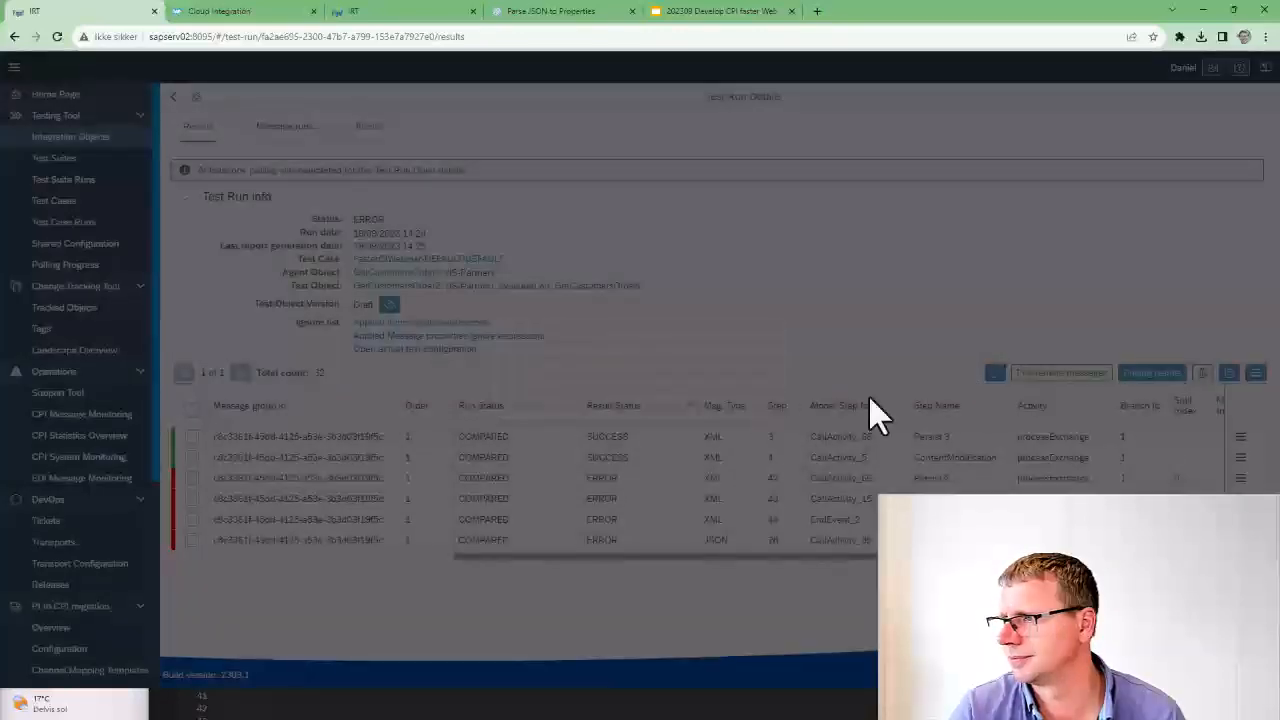
left_click(990, 377)
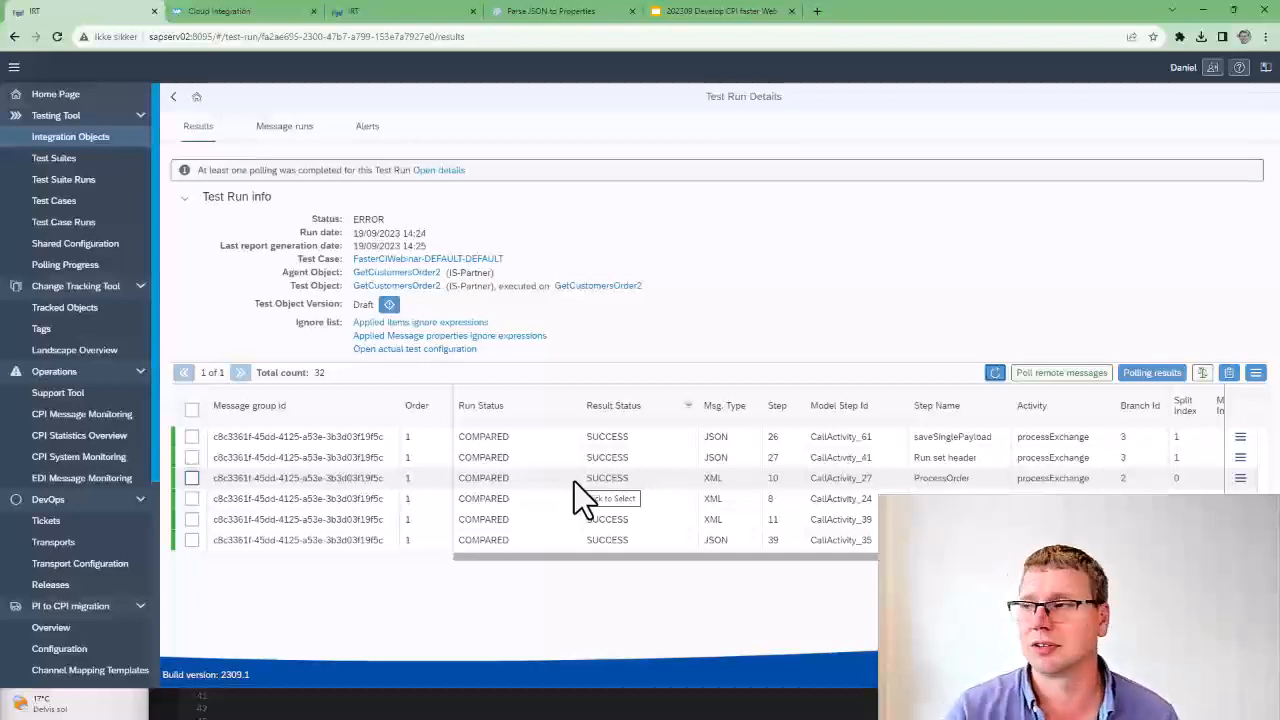
Step: Switch to the Google Slides webinar deck and present the ChatGTP slide full screen
left_click(748, 12)
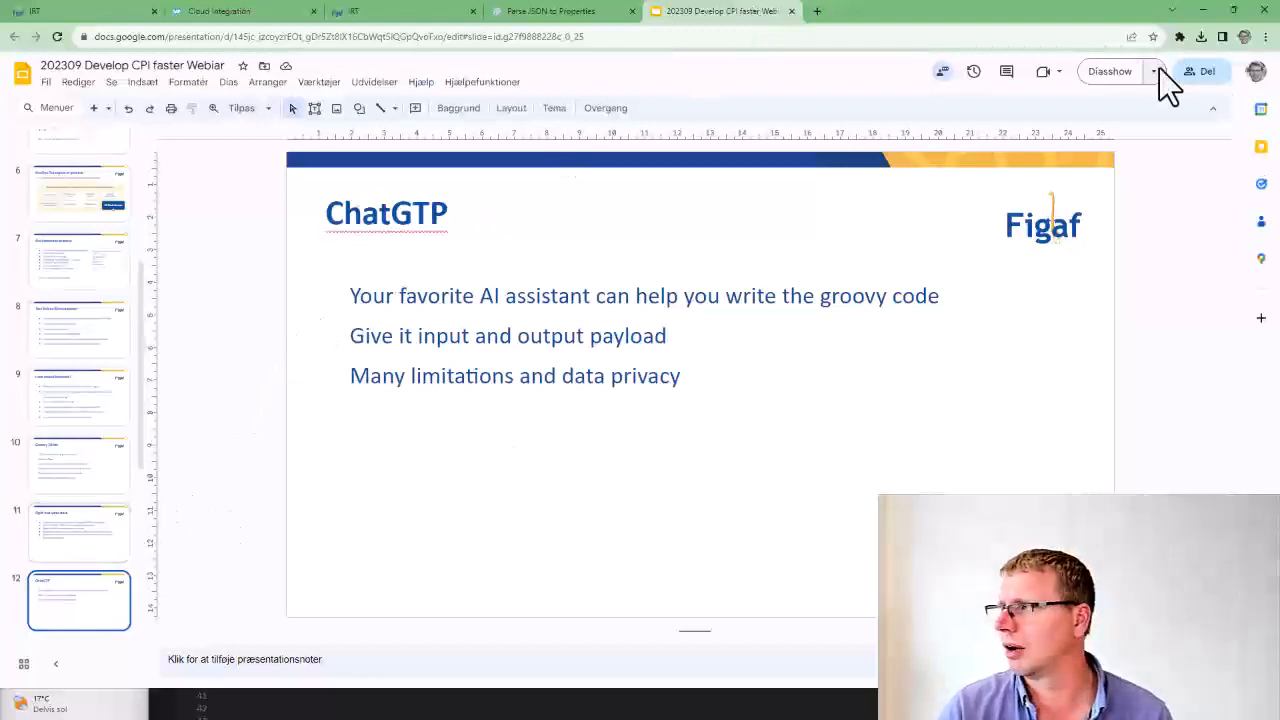
left_click(1124, 72)
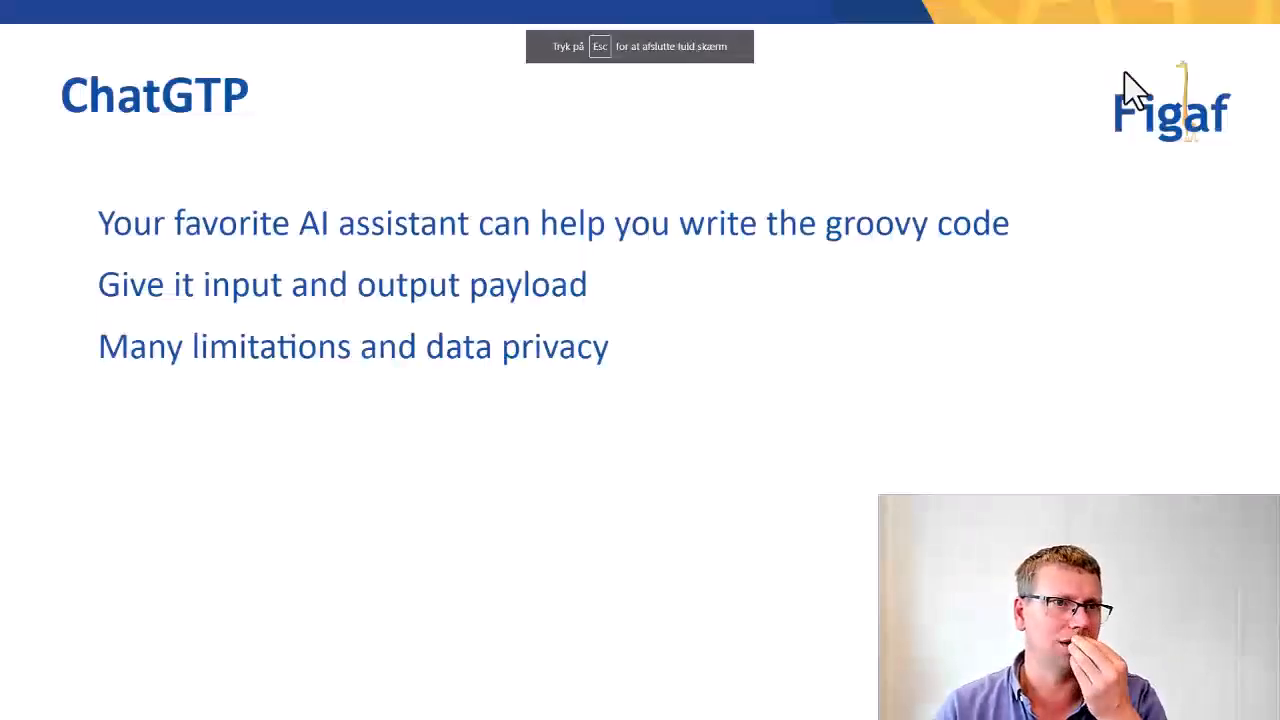